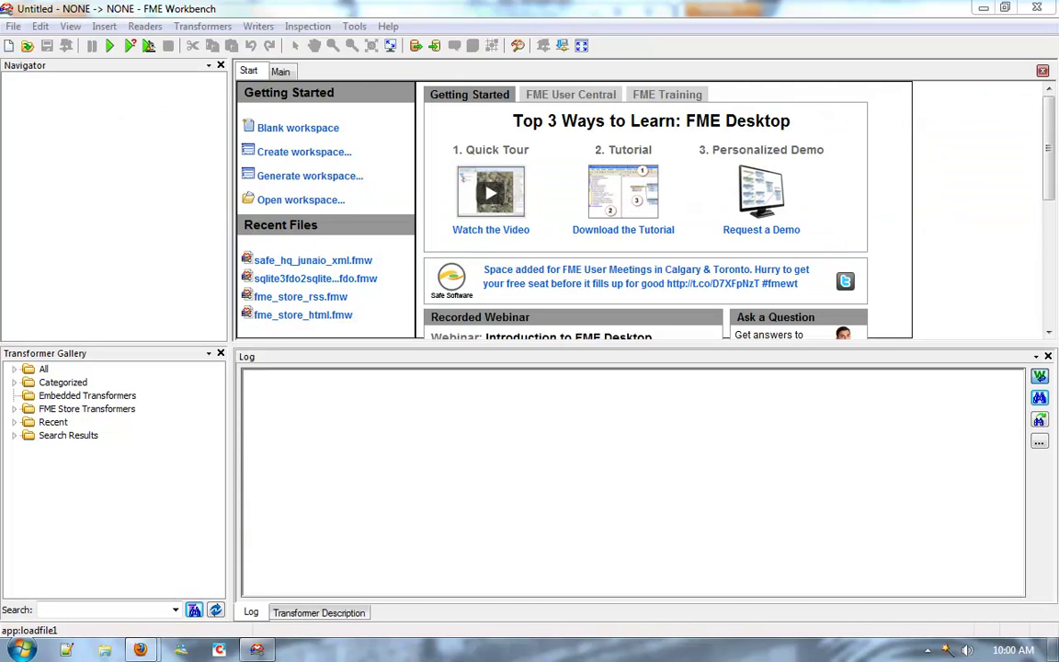
# - Start generating a new workspace that reads safehq.sl3 as SQLite Spatial (FDO)
pyautogui.click(12, 26)
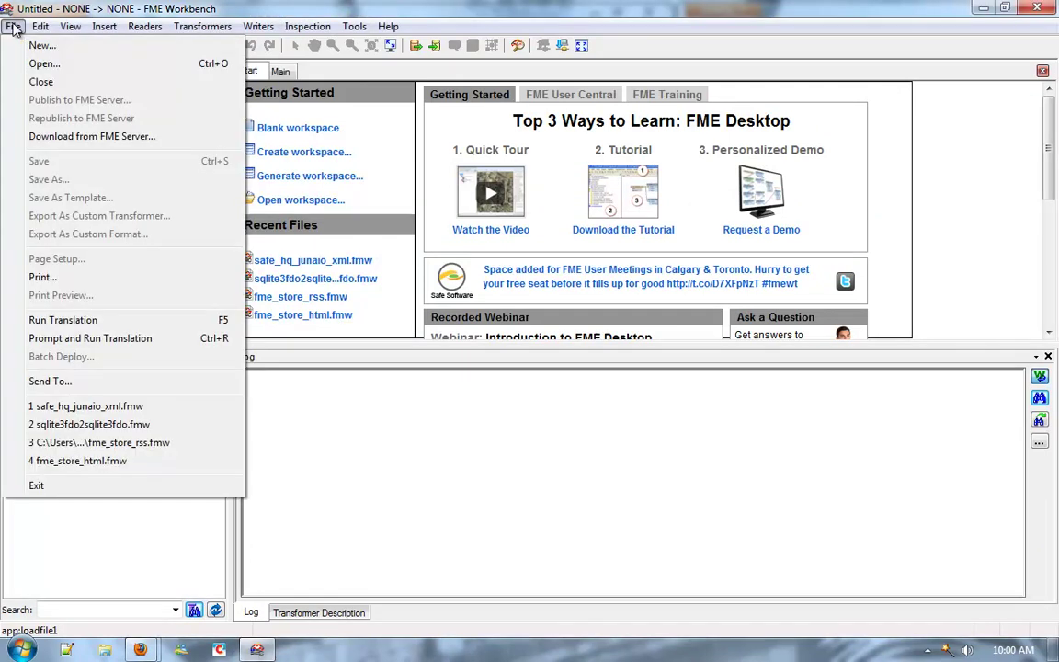
pyautogui.click(292, 171)
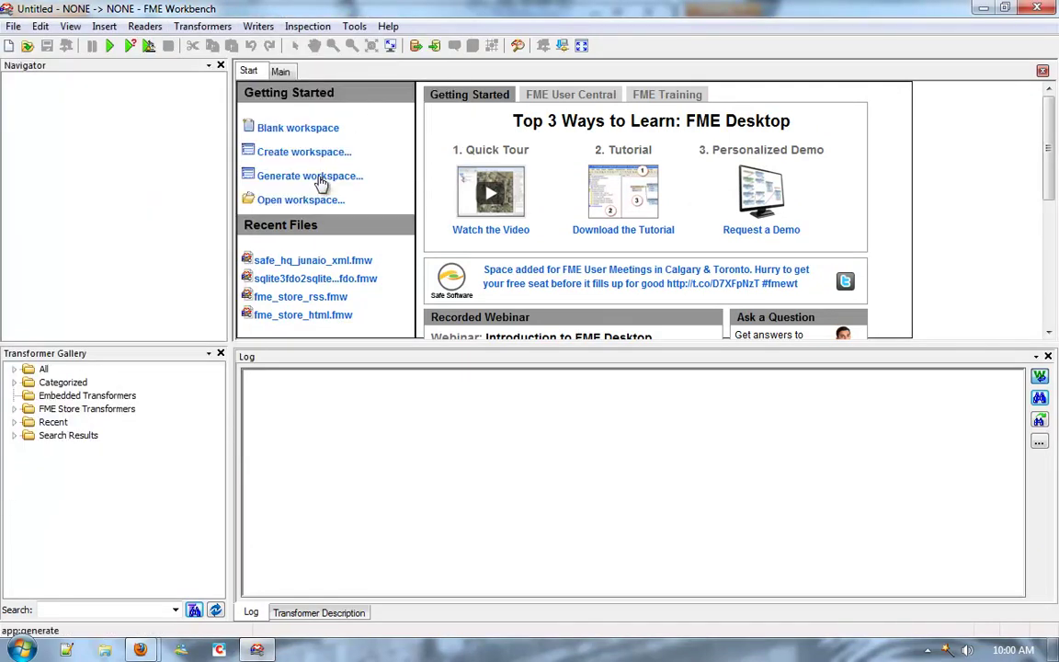
pyautogui.click(312, 179)
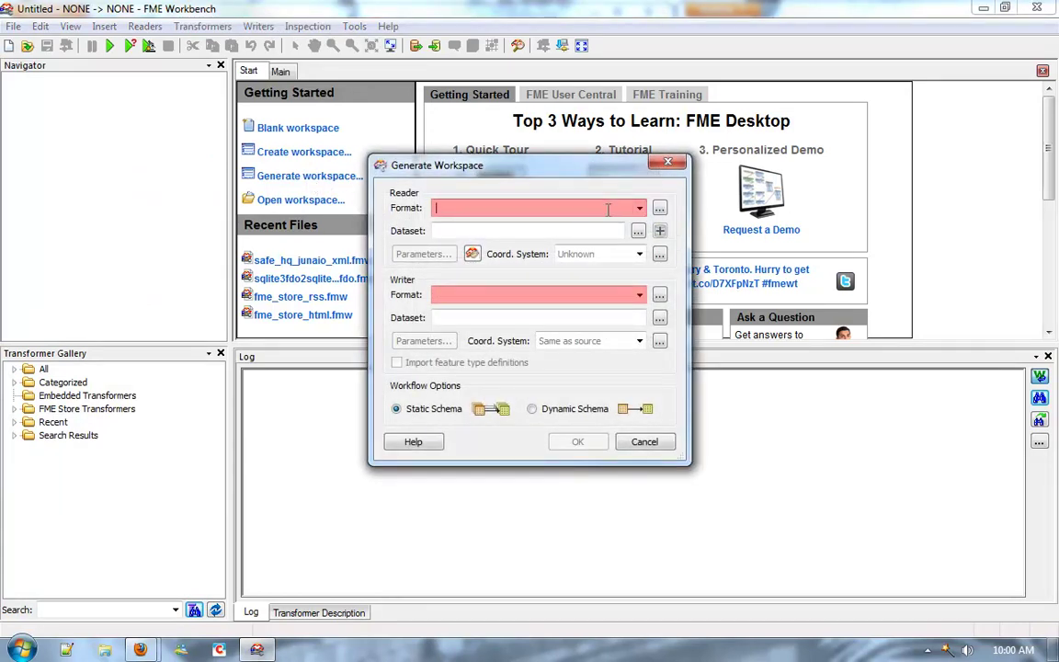
pyautogui.write('sql')
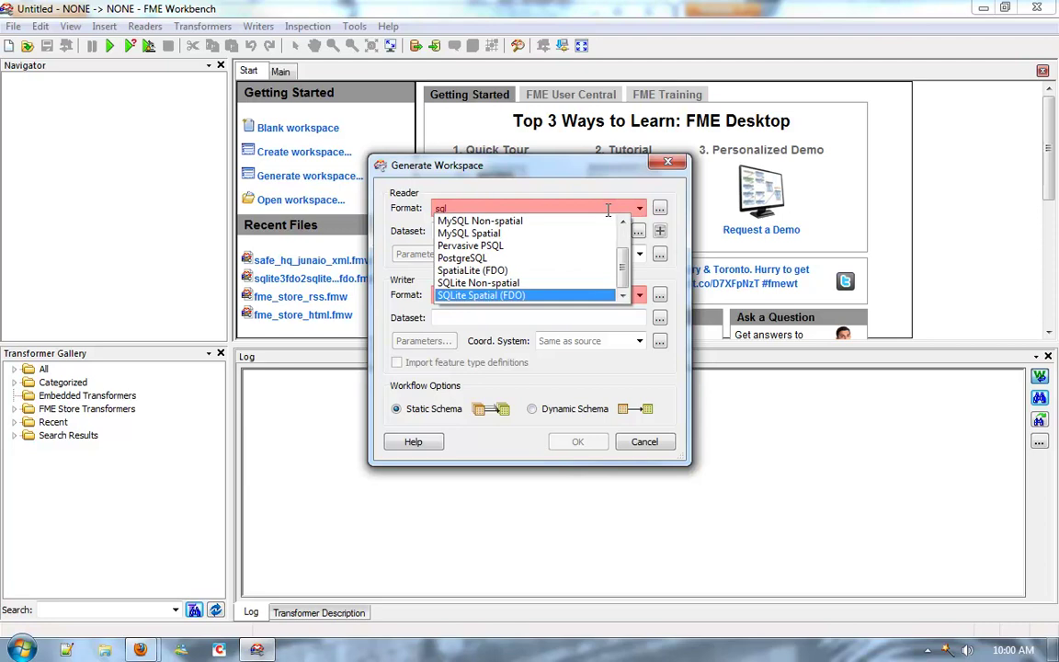
pyautogui.press('Return')
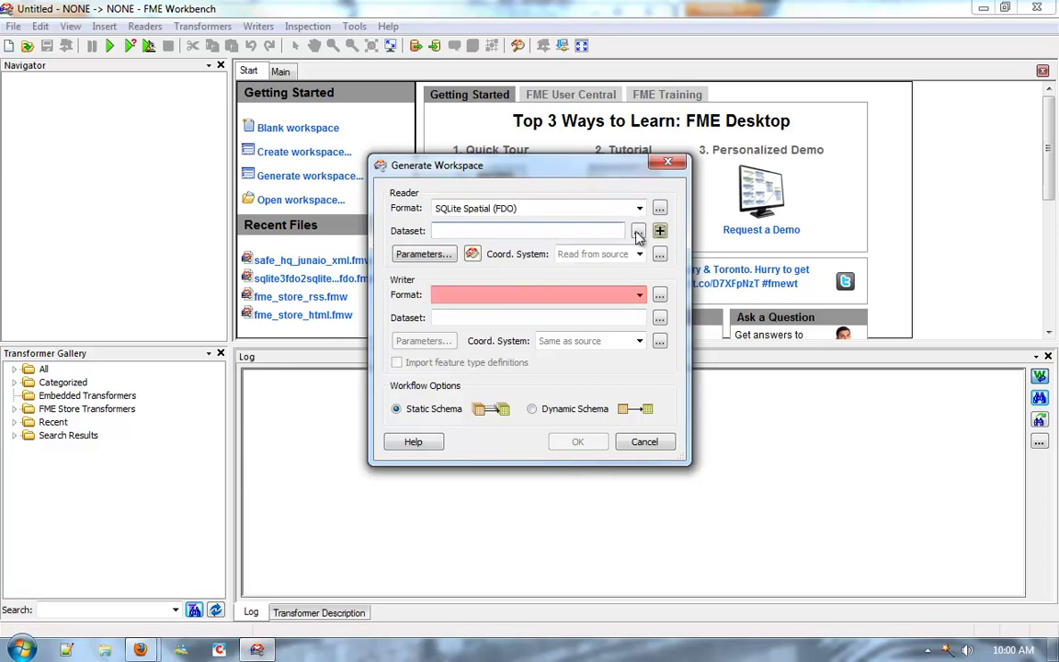
pyautogui.click(638, 232)
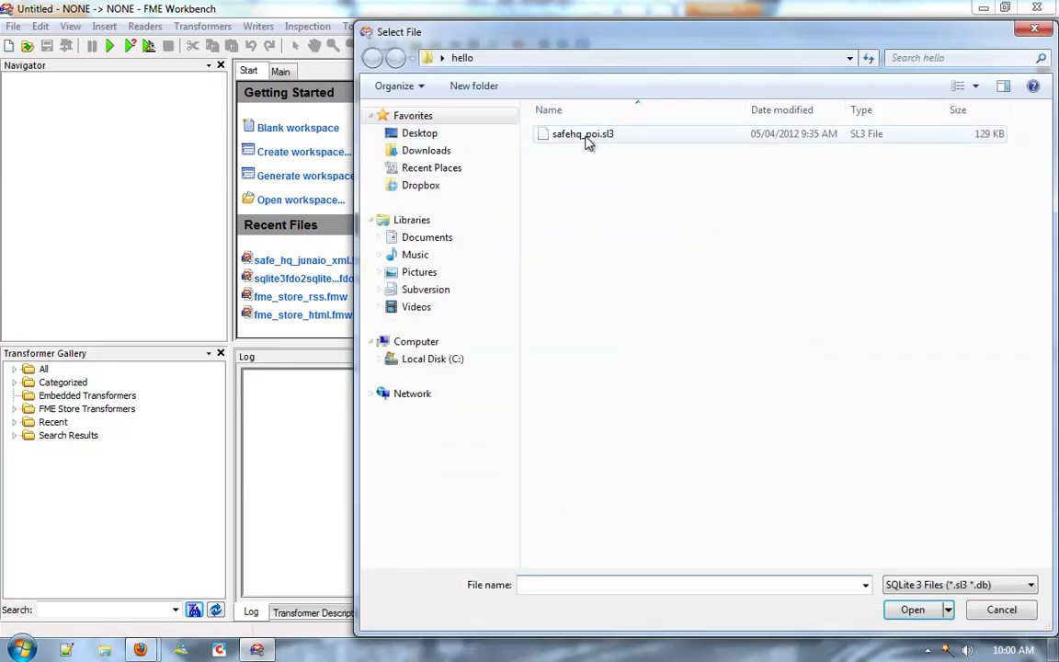
pyautogui.click(432, 132)
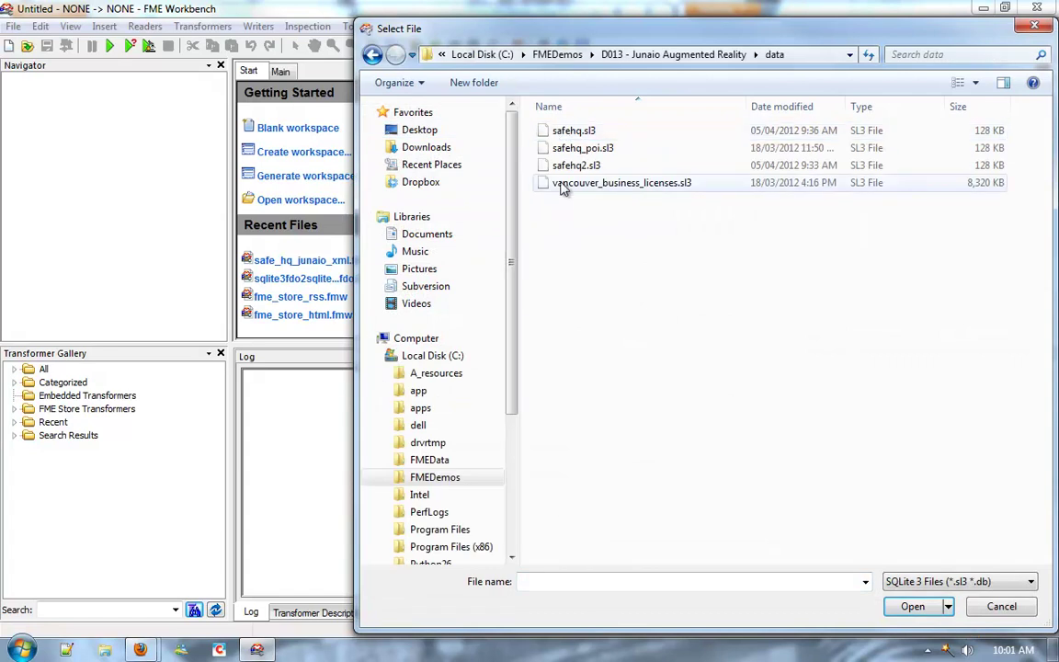
pyautogui.doubleClick(538, 130)
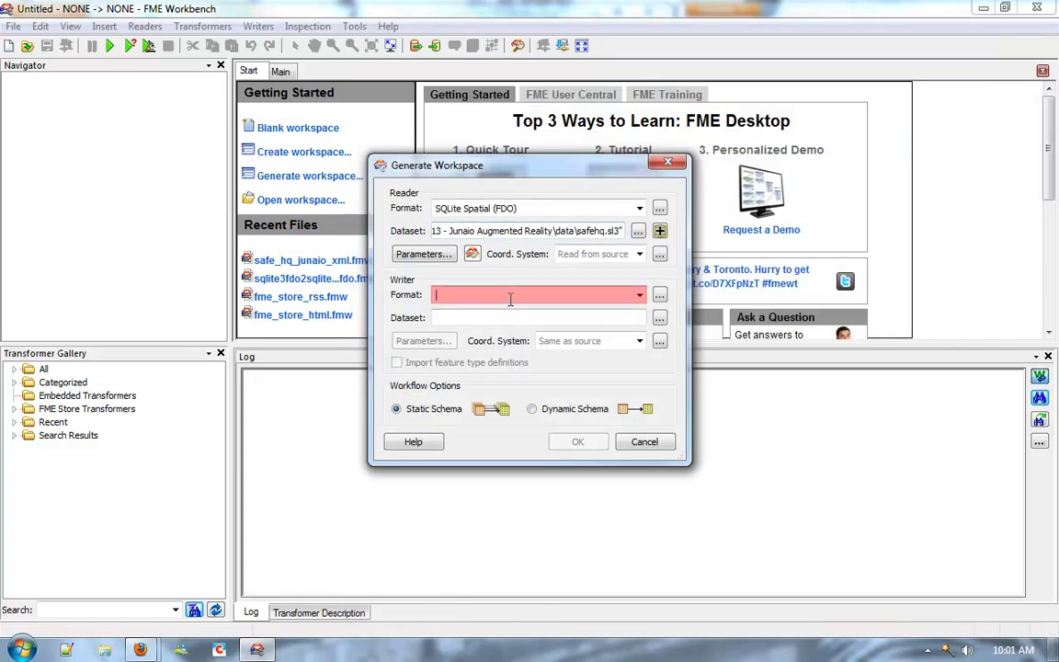
# - Set the writer to Text File with output safehq.xml on the Desktop
pyautogui.click(610, 295)
pyautogui.write('text')
pyautogui.press('Tab')
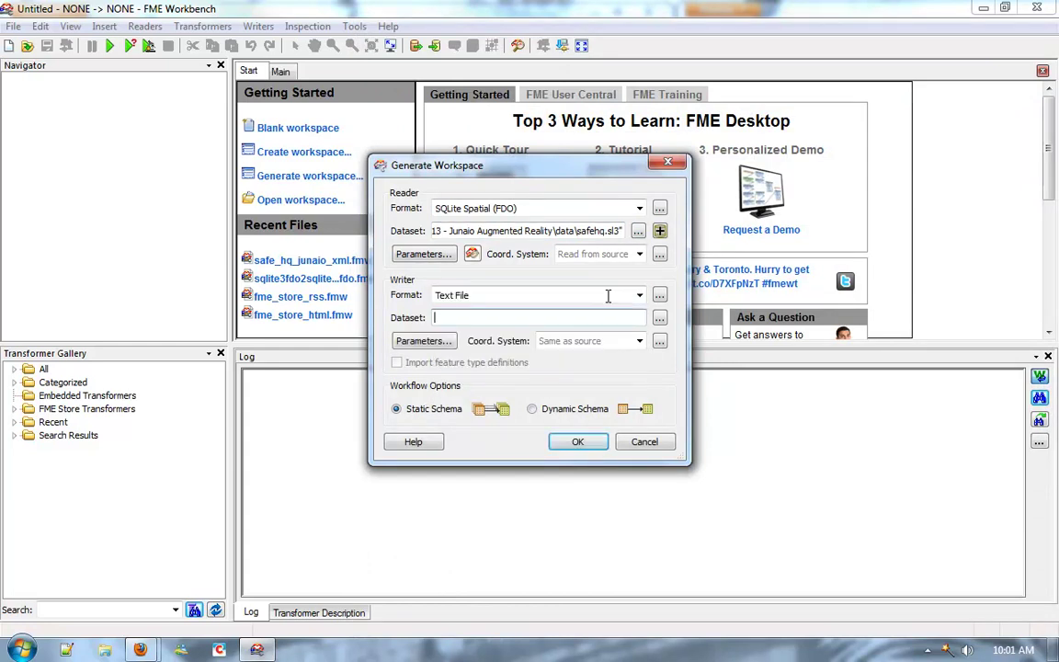
pyautogui.click(659, 317)
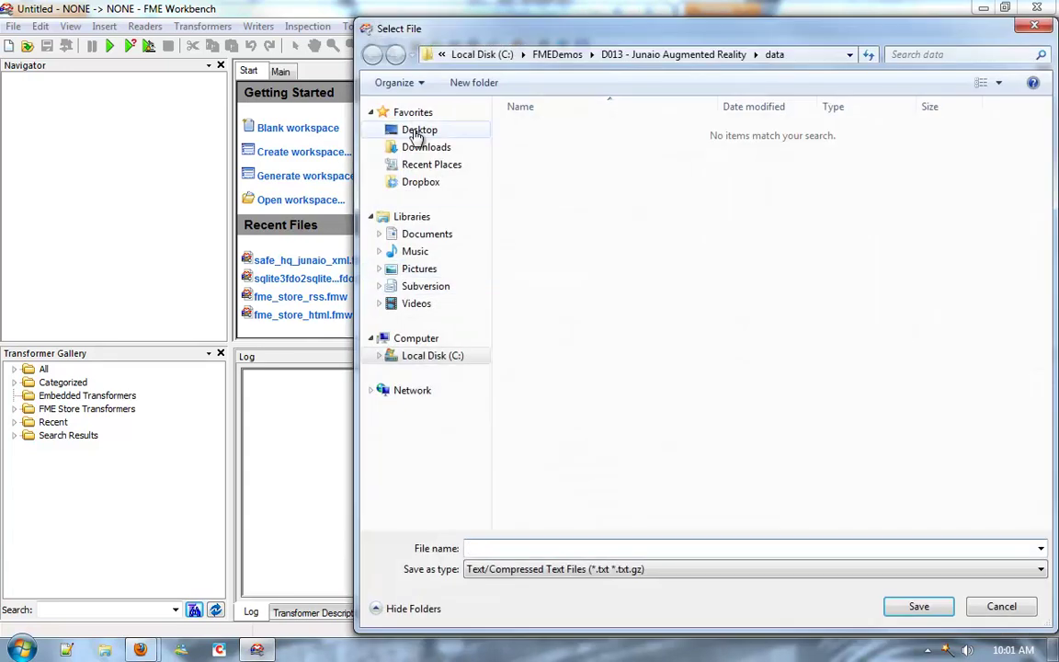
pyautogui.click(418, 131)
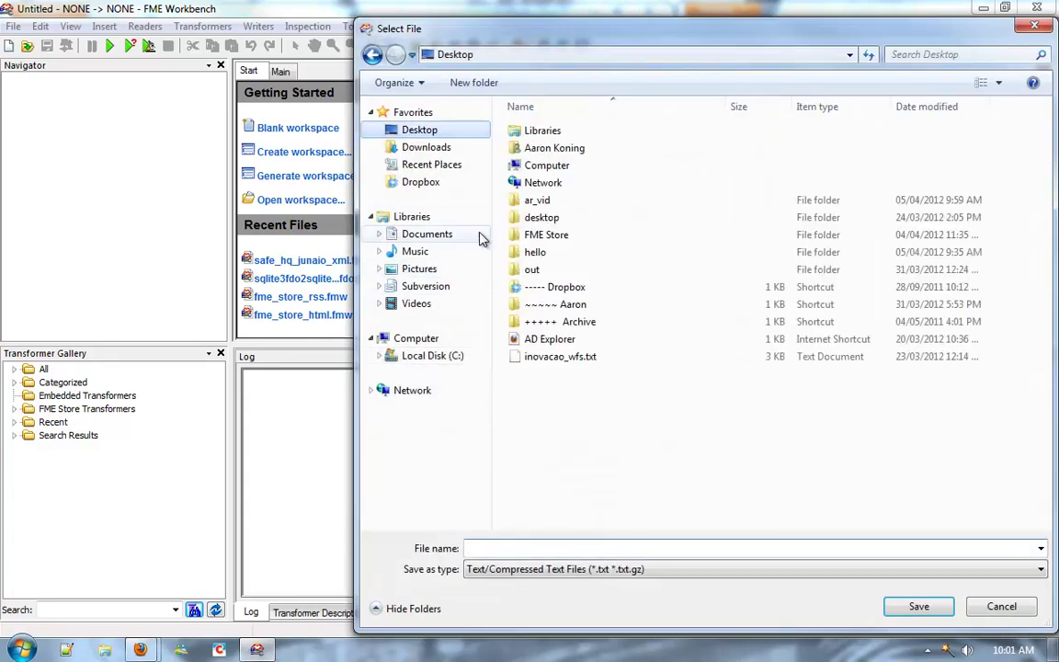
pyautogui.click(520, 546)
pyautogui.write('safexml')
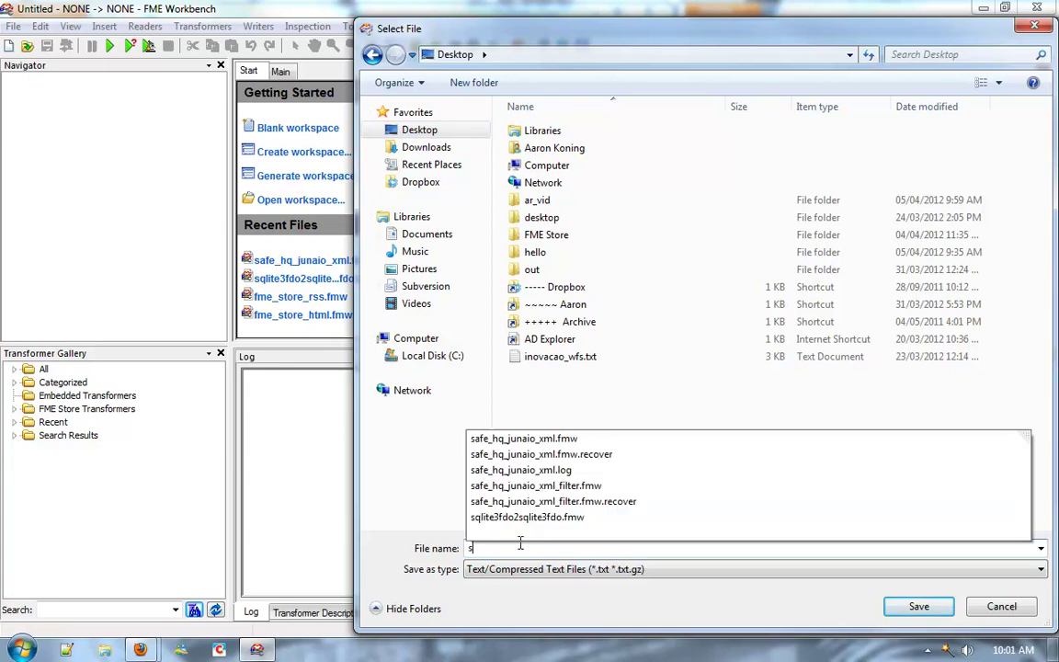
pyautogui.press('BackSpace')
pyautogui.press('BackSpace')
pyautogui.press('BackSpace')
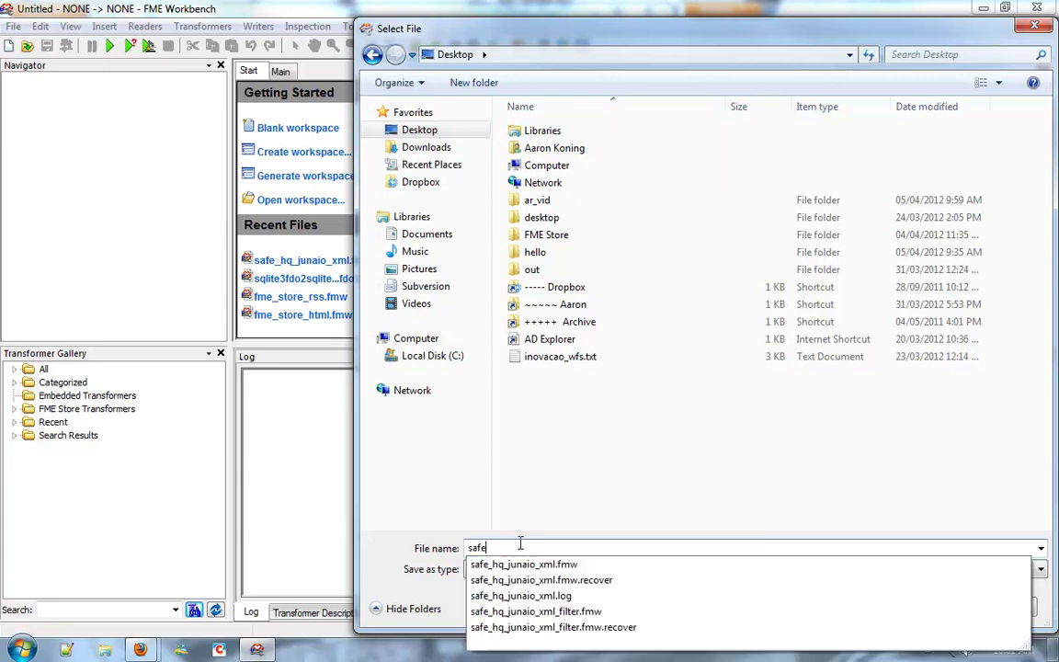
pyautogui.write('hqw')
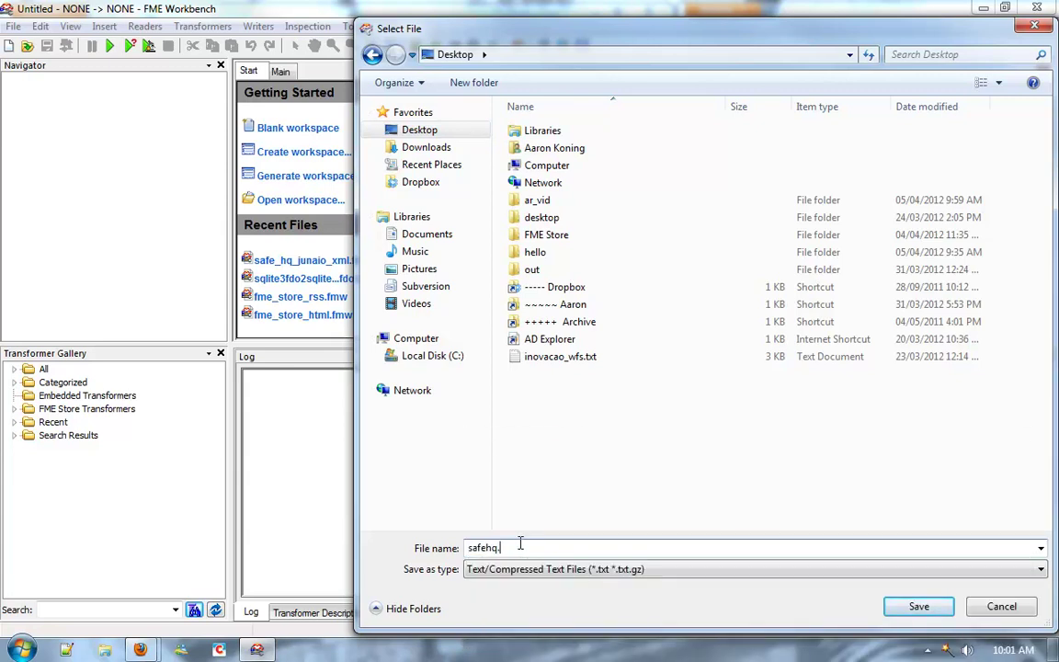
pyautogui.click(919, 606)
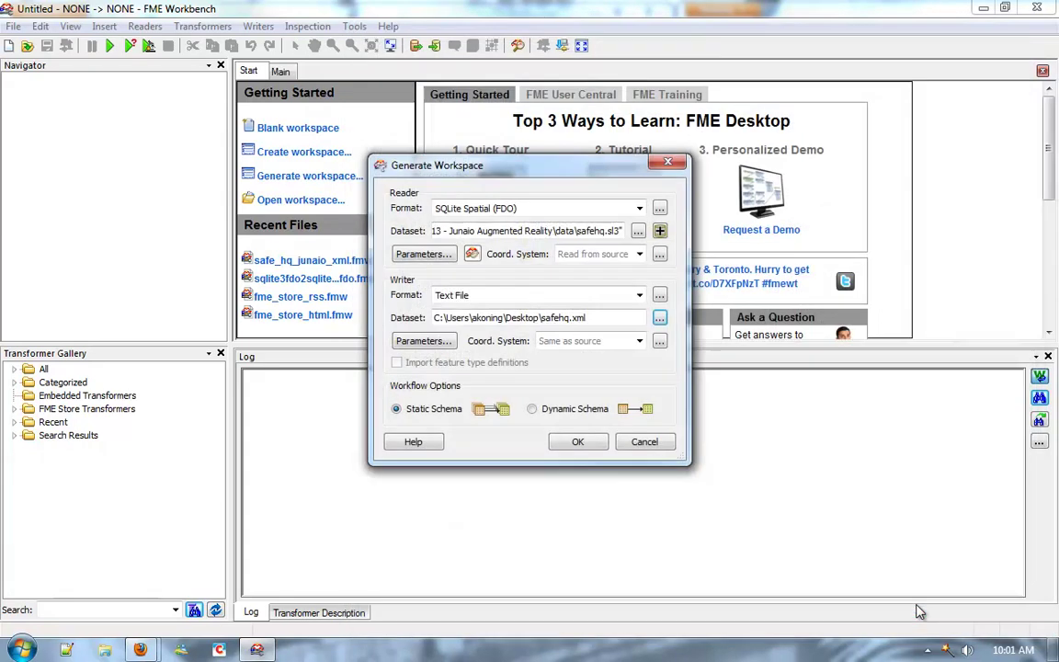
# - Generate the workspace and expand the reader and writer feature types to show their attributes
pyautogui.click(592, 439)
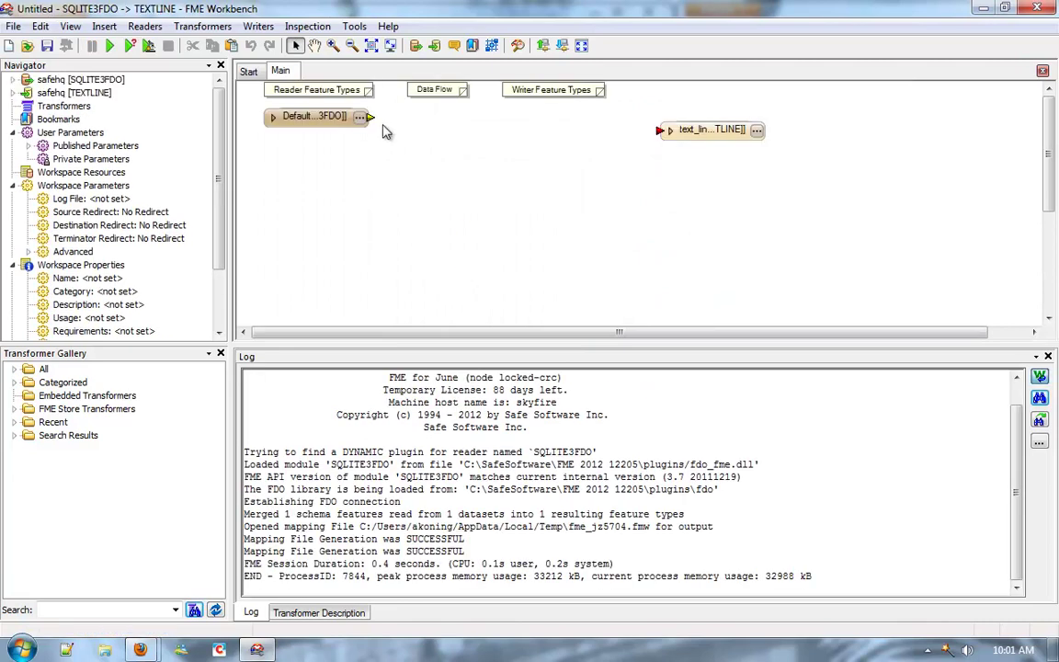
pyautogui.moveTo(289, 119); pyautogui.dragTo(295, 148)
pyautogui.click(273, 135)
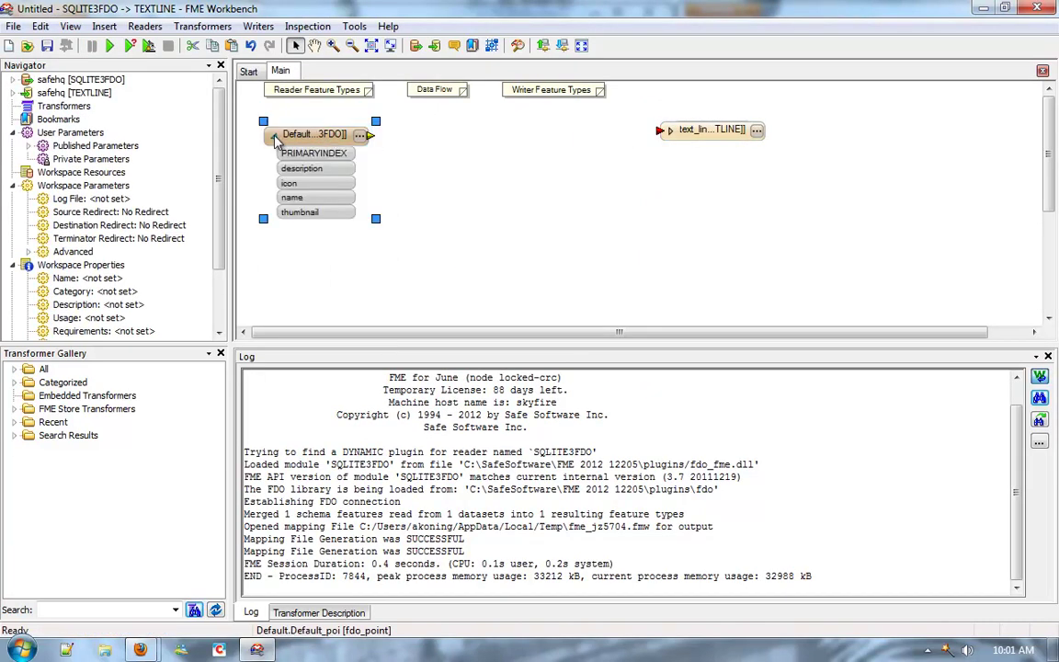
pyautogui.click(670, 131)
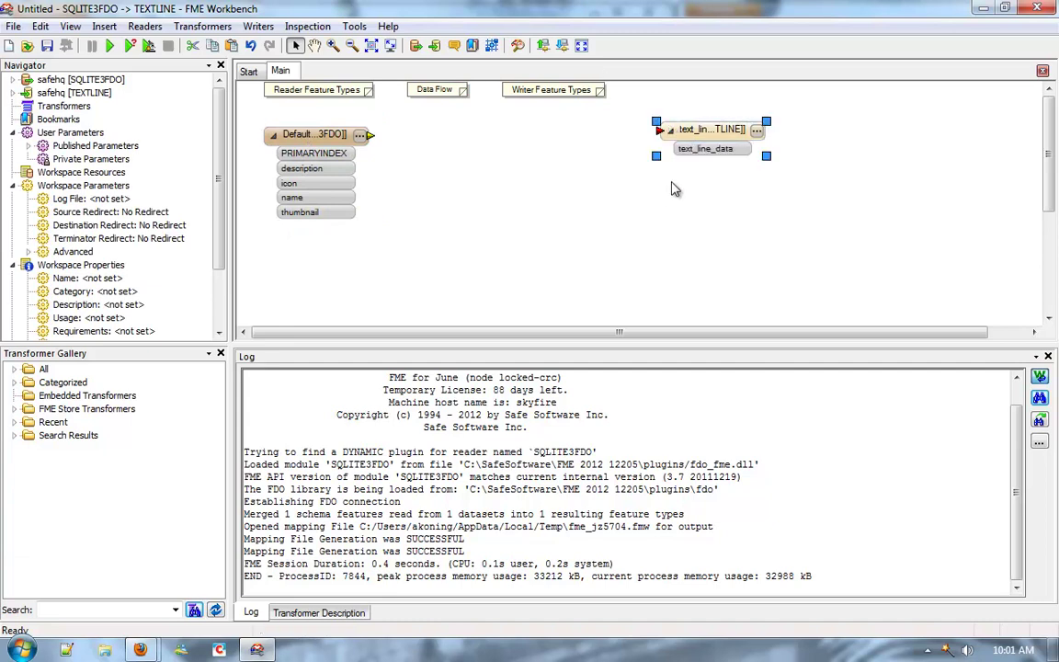
pyautogui.moveTo(371, 136); pyautogui.dragTo(375, 140)
# - Connect a JunaioXMLGenerator after the SQLite reader via Quick Add and show its description
pyautogui.click(372, 138)
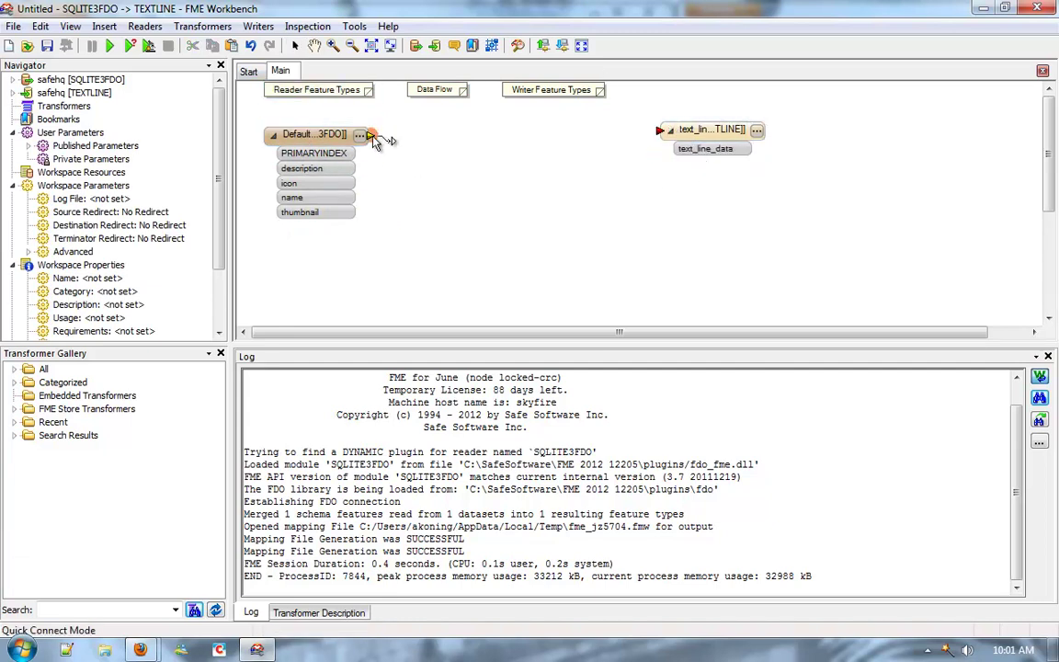
pyautogui.write('junai')
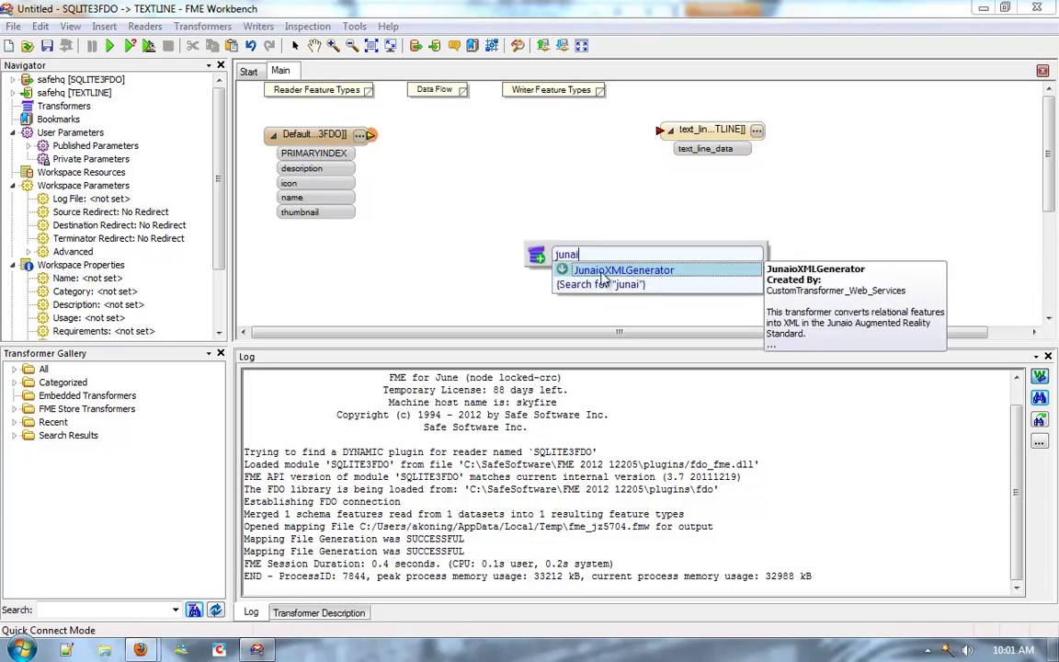
pyautogui.press('Return')
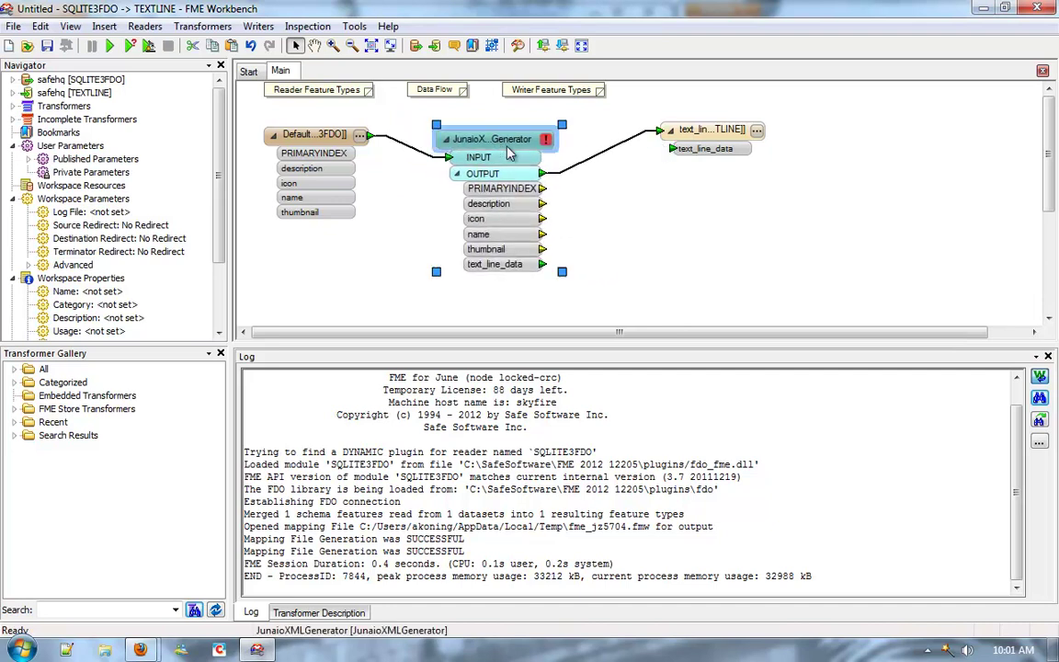
pyautogui.click(315, 616)
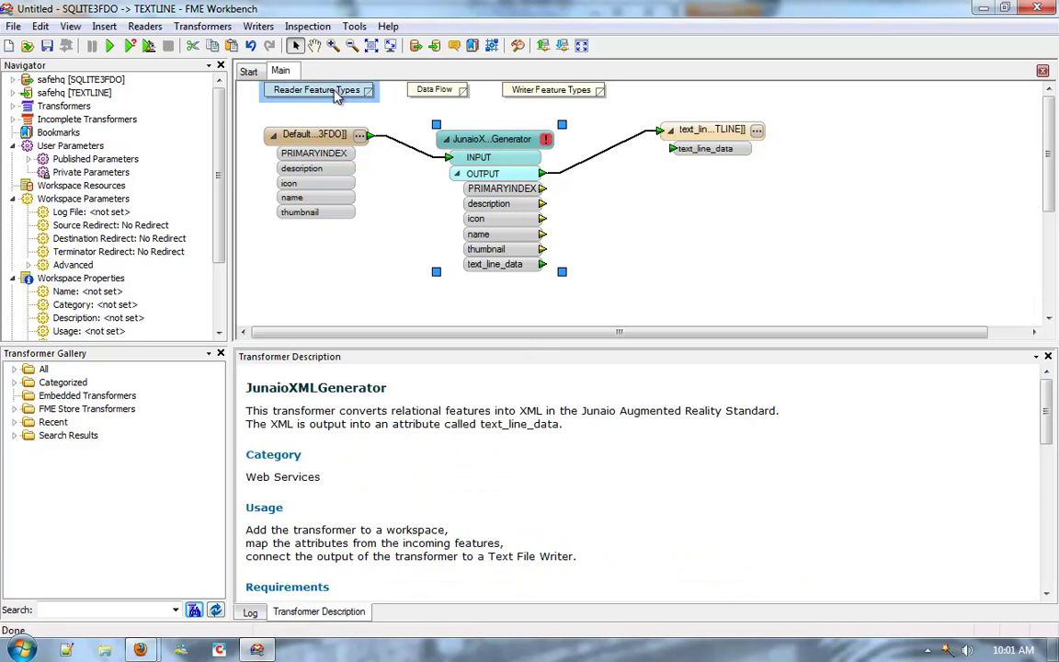
# - Set the JunaioXMLGenerator Title to the name attribute and Description to description
pyautogui.click(546, 140)
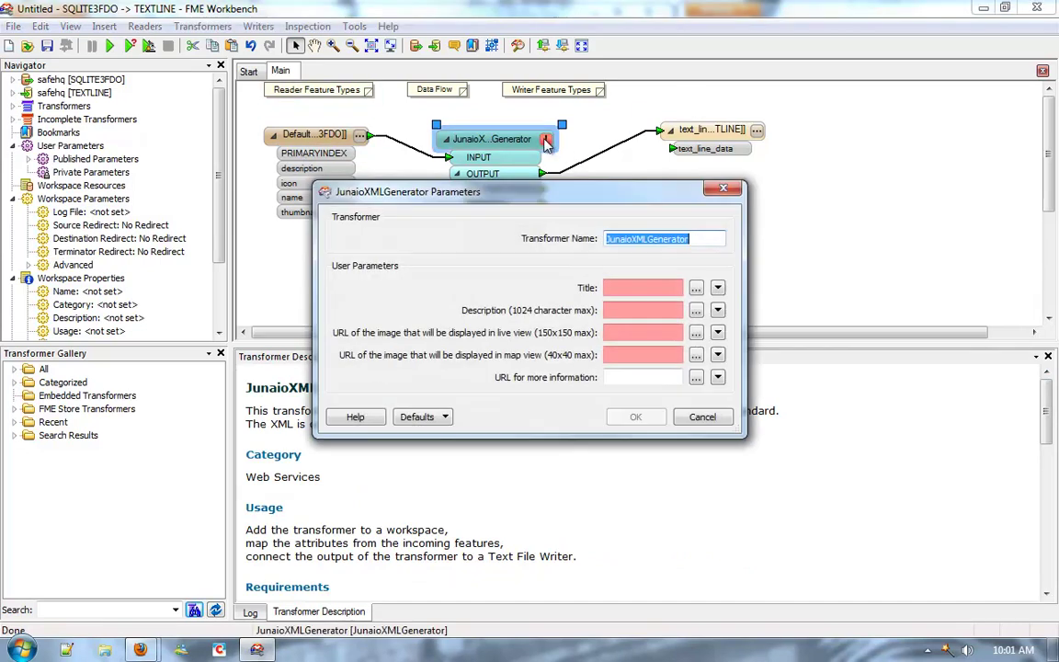
pyautogui.click(717, 288)
pyautogui.moveTo(782, 308)
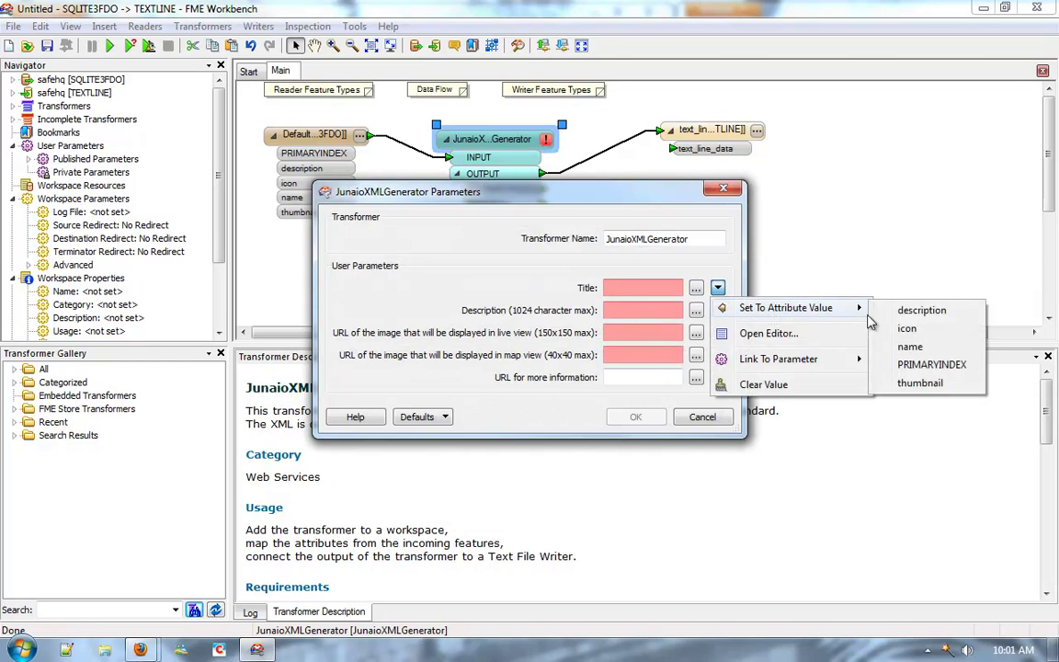
pyautogui.click(937, 346)
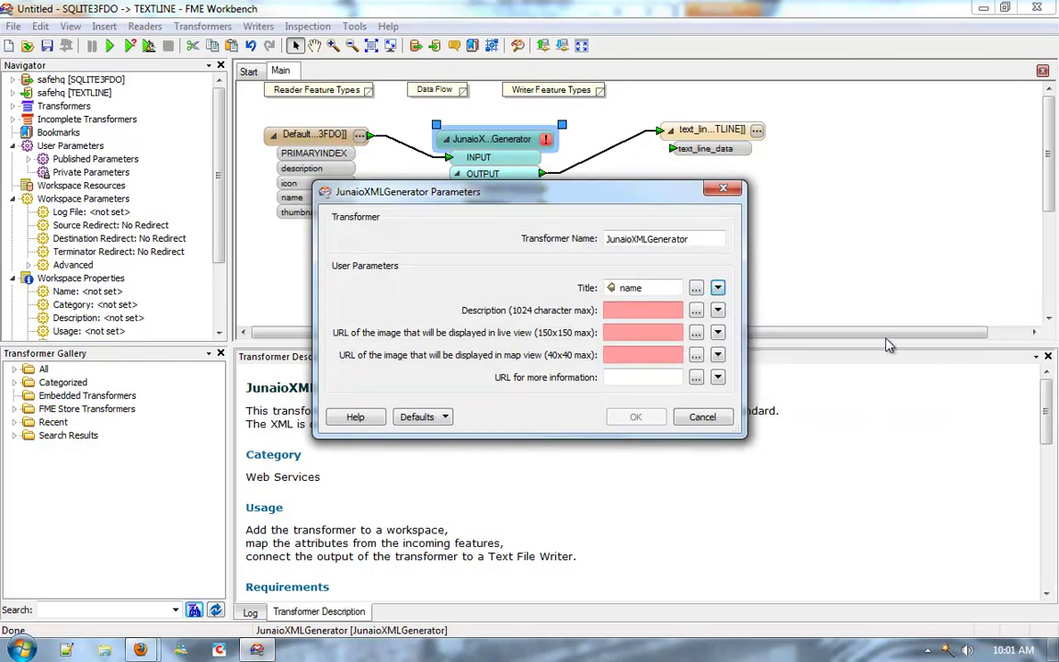
pyautogui.click(718, 313)
pyautogui.moveTo(753, 331)
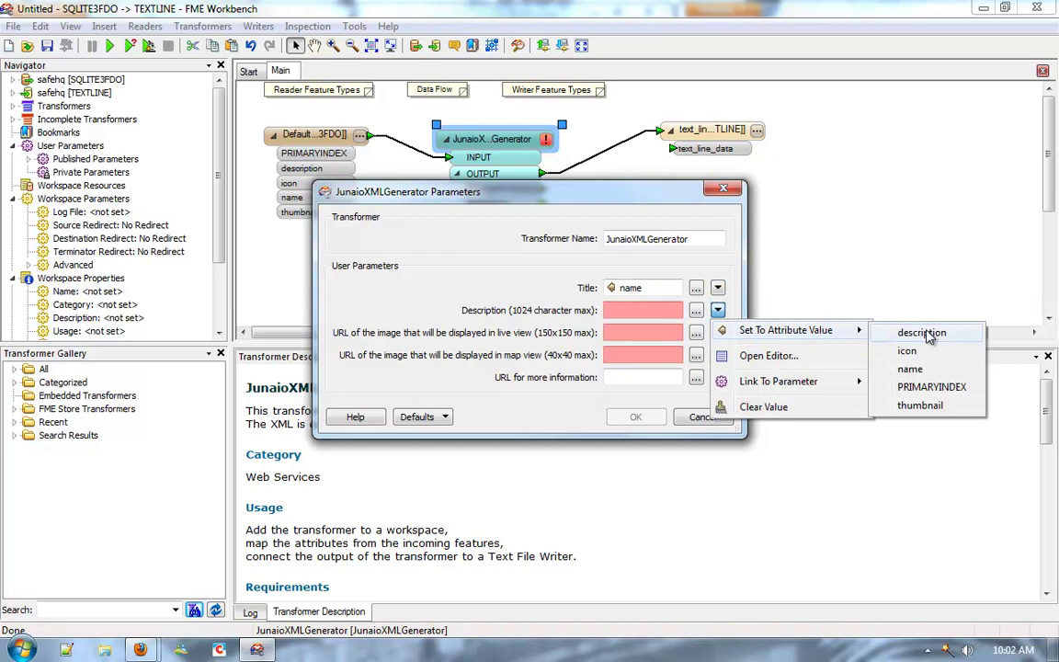
pyautogui.click(872, 333)
pyautogui.click(718, 333)
pyautogui.moveTo(800, 353)
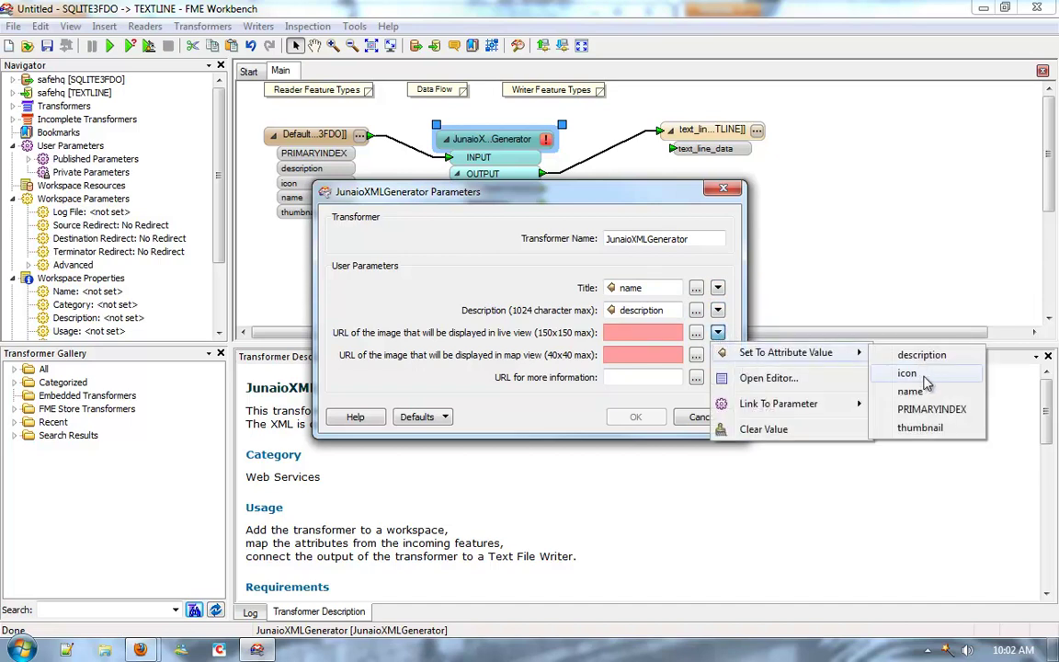
pyautogui.click(924, 427)
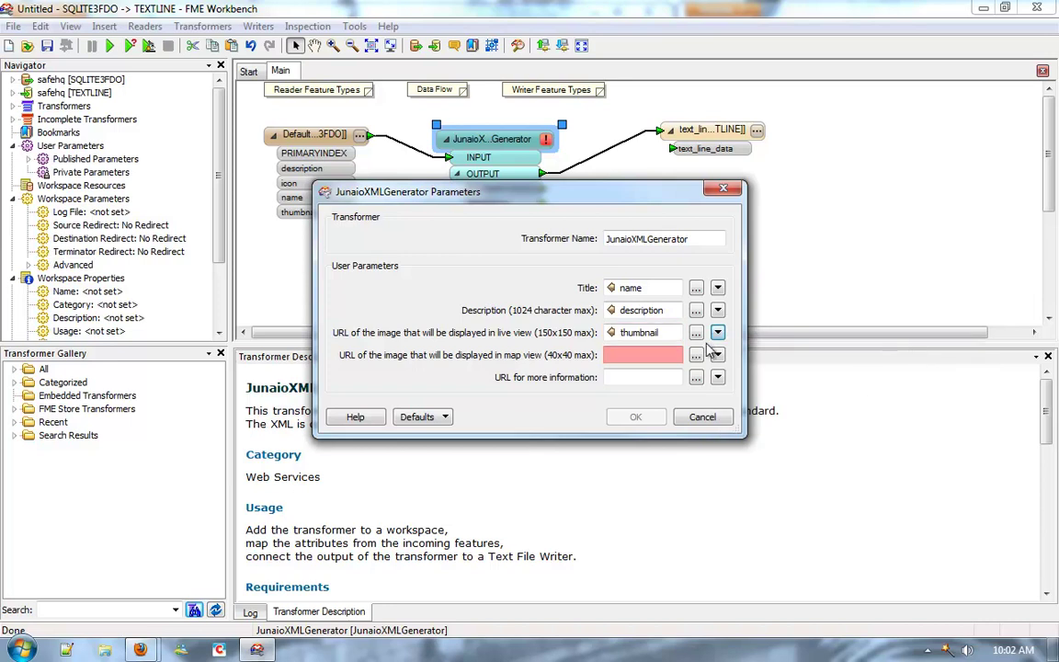
pyautogui.click(718, 355)
pyautogui.moveTo(841, 376)
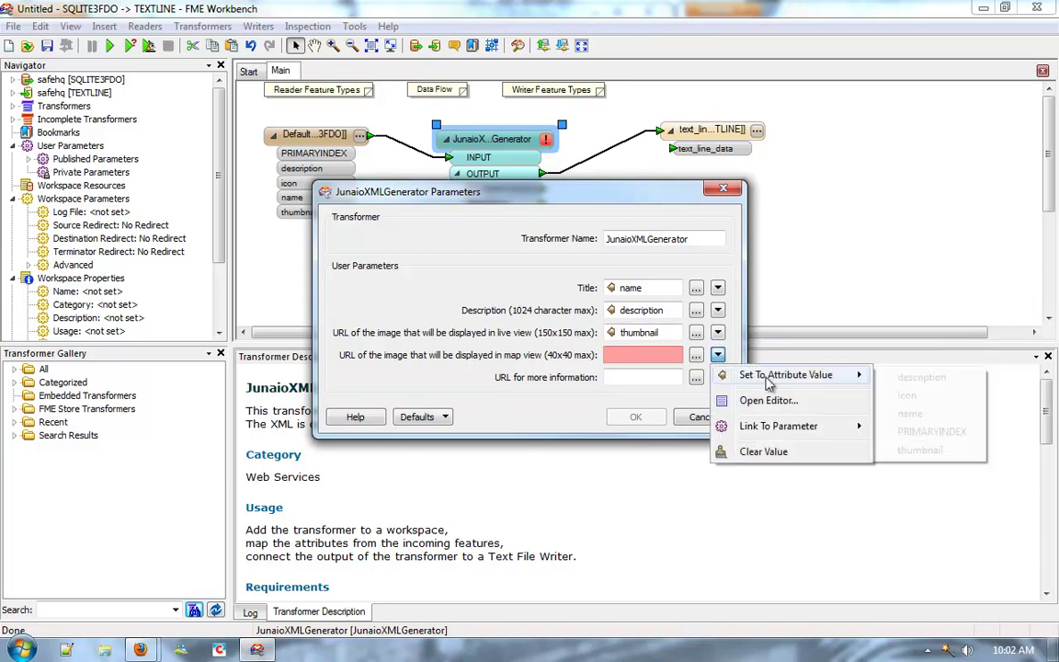
pyautogui.click(929, 396)
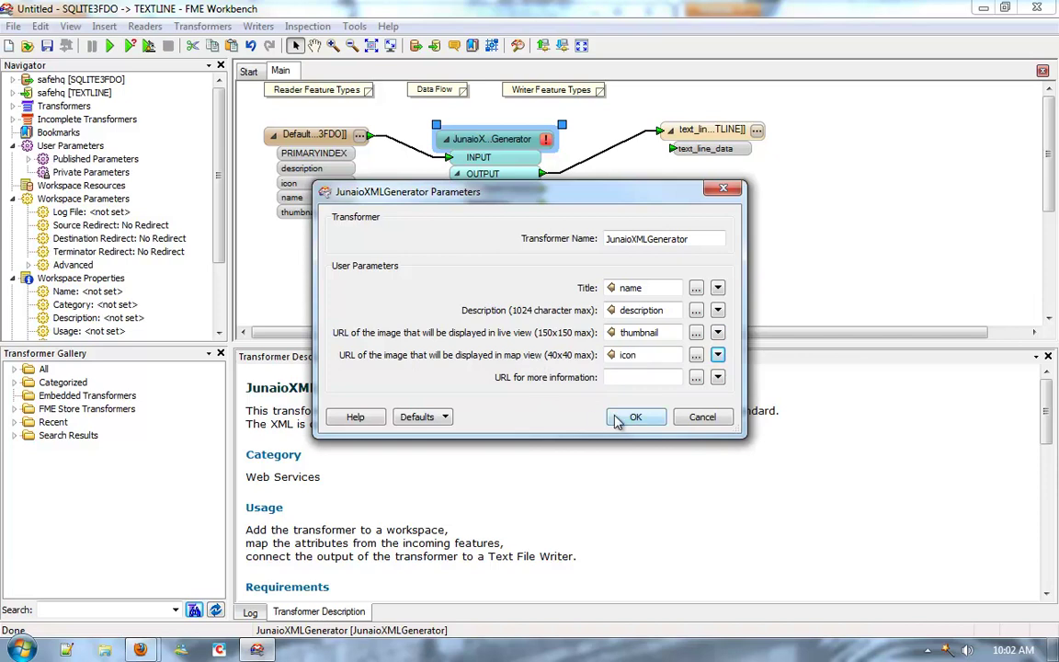
pyautogui.click(666, 381)
pyautogui.write('http://safe.com')
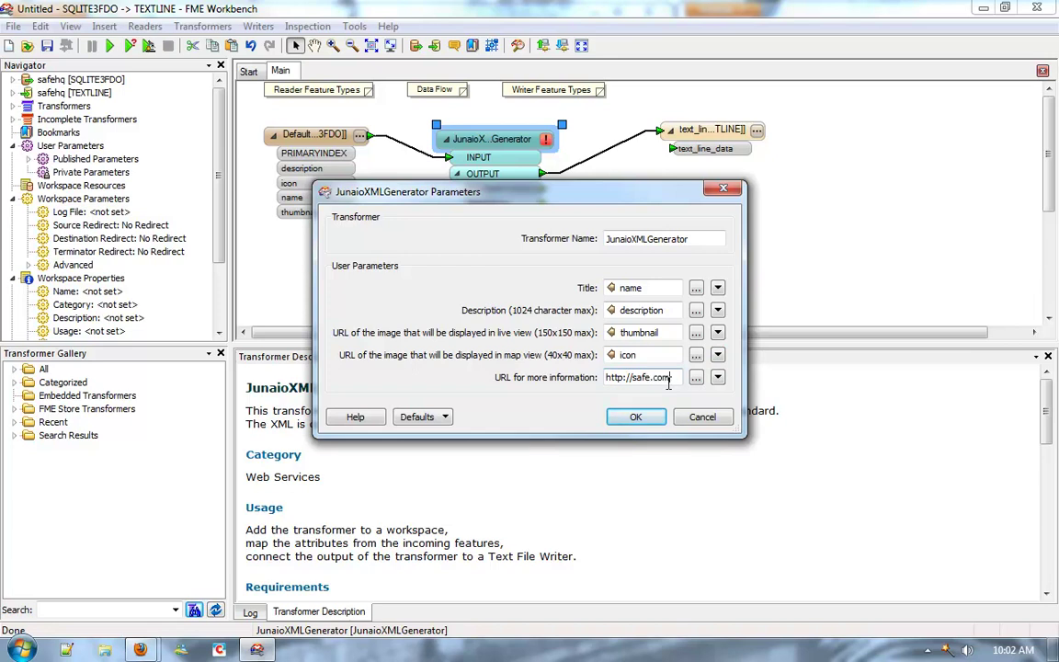
# - Confirm the transformer parameters and run the translation, reading 33 features and writing one text_line
pyautogui.click(638, 416)
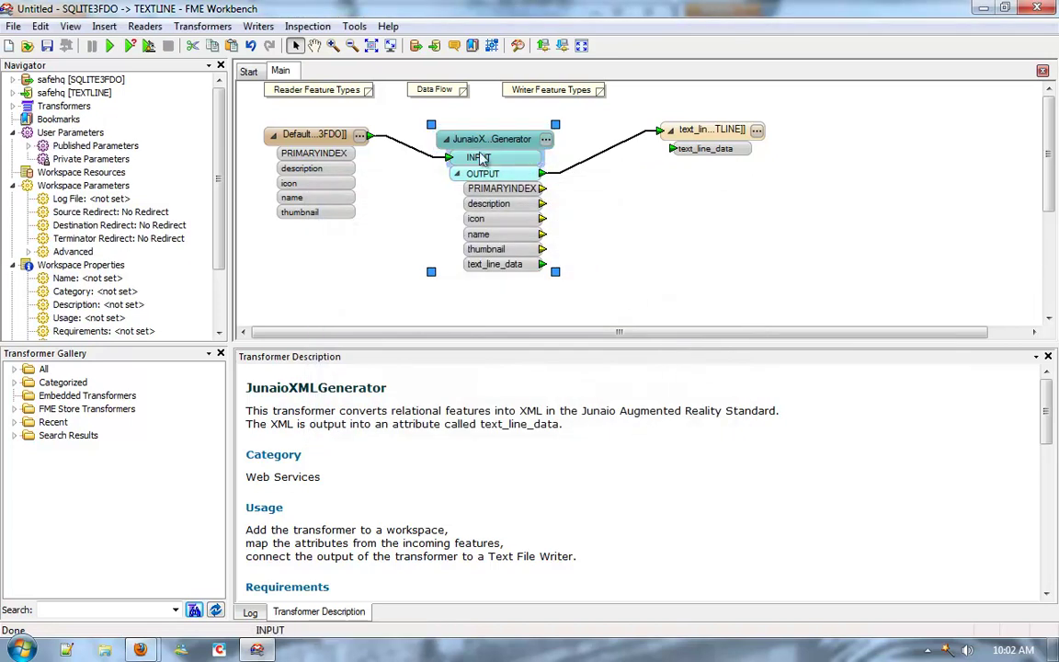
pyautogui.click(109, 45)
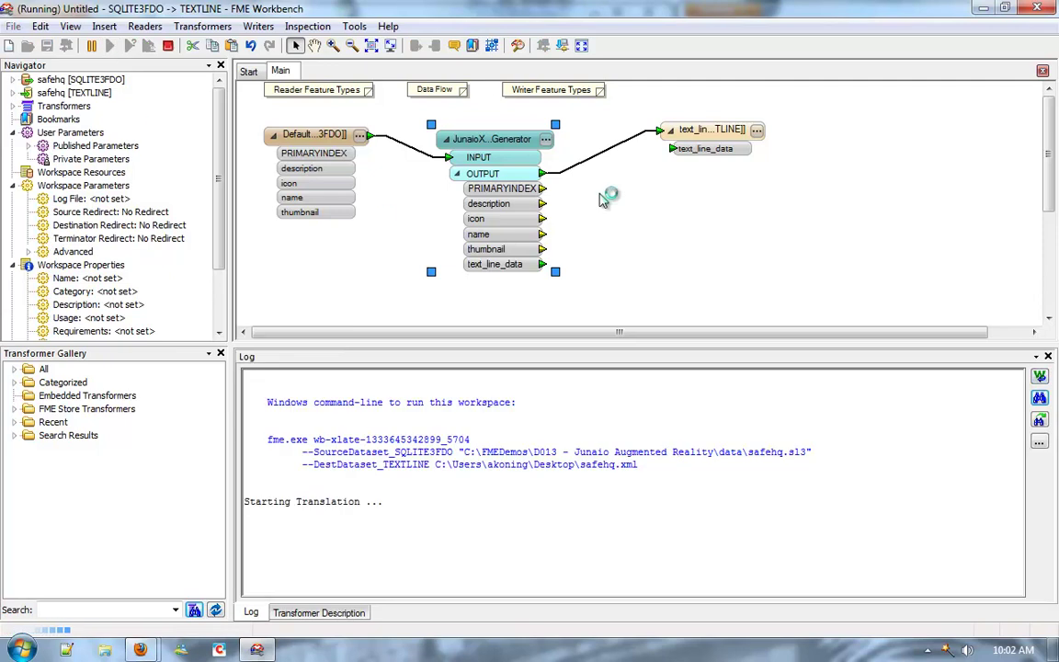
pyautogui.rightClick(696, 137)
# - Open safehq.xml in Notepad++, inspect its Junaio POI XML, then close it
pyautogui.click(726, 496)
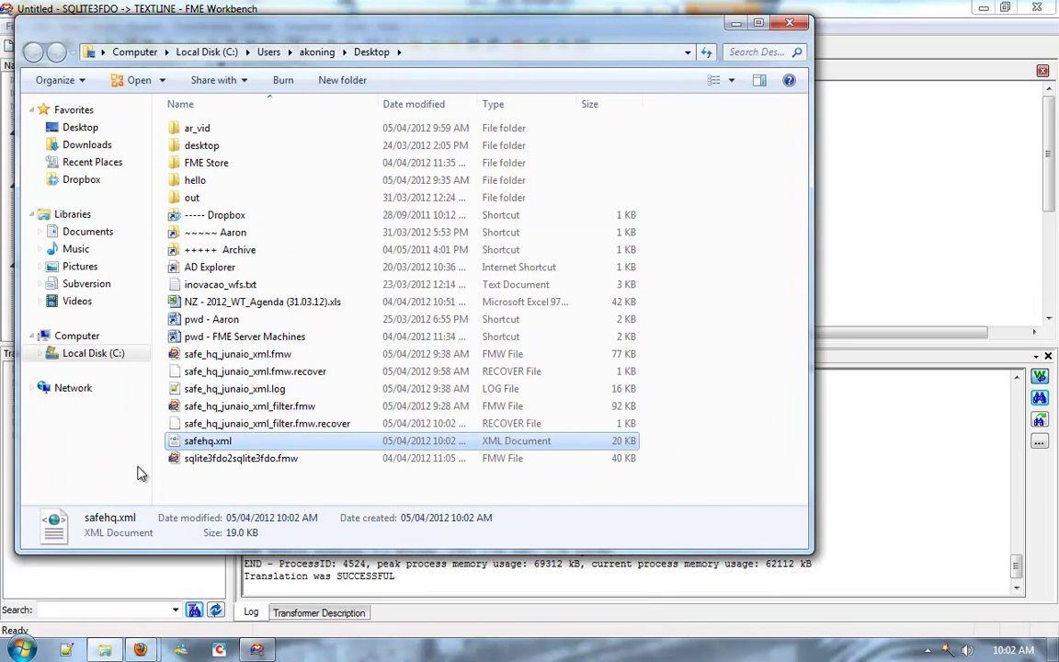
pyautogui.rightClick(198, 442)
pyautogui.click(268, 180)
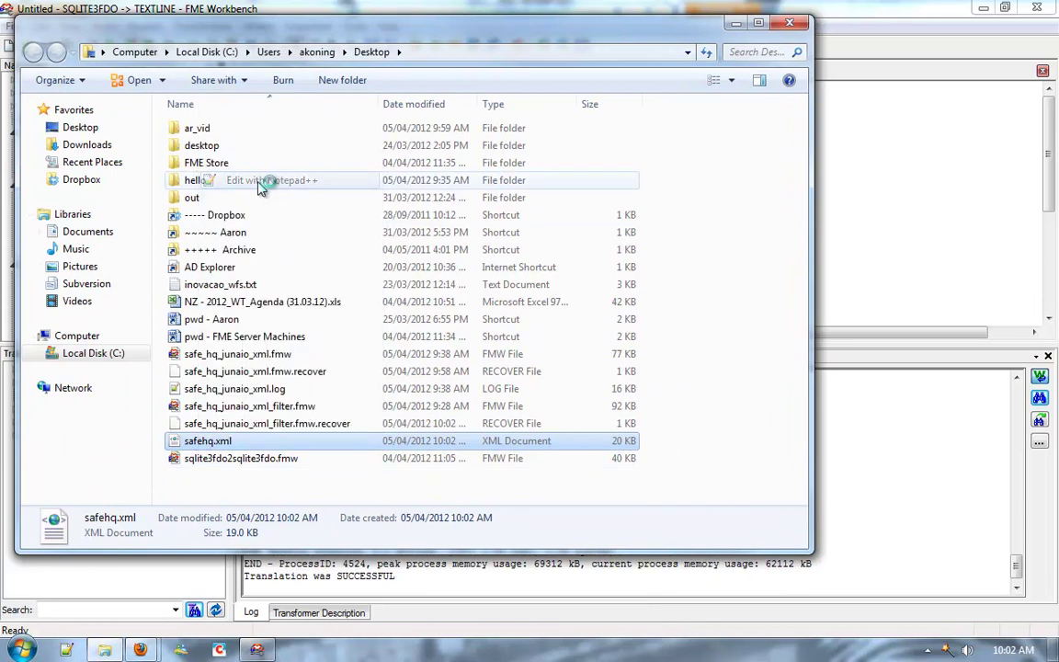
pyautogui.moveTo(514, 194); pyautogui.dragTo(360, 76)
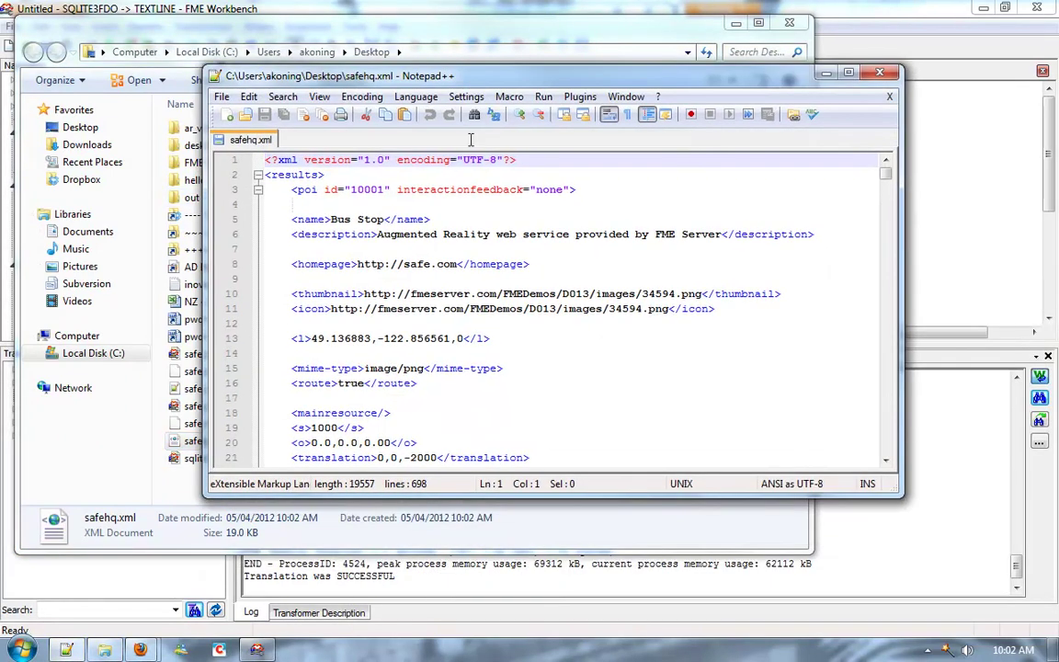
pyautogui.click(364, 233)
pyautogui.click(567, 403)
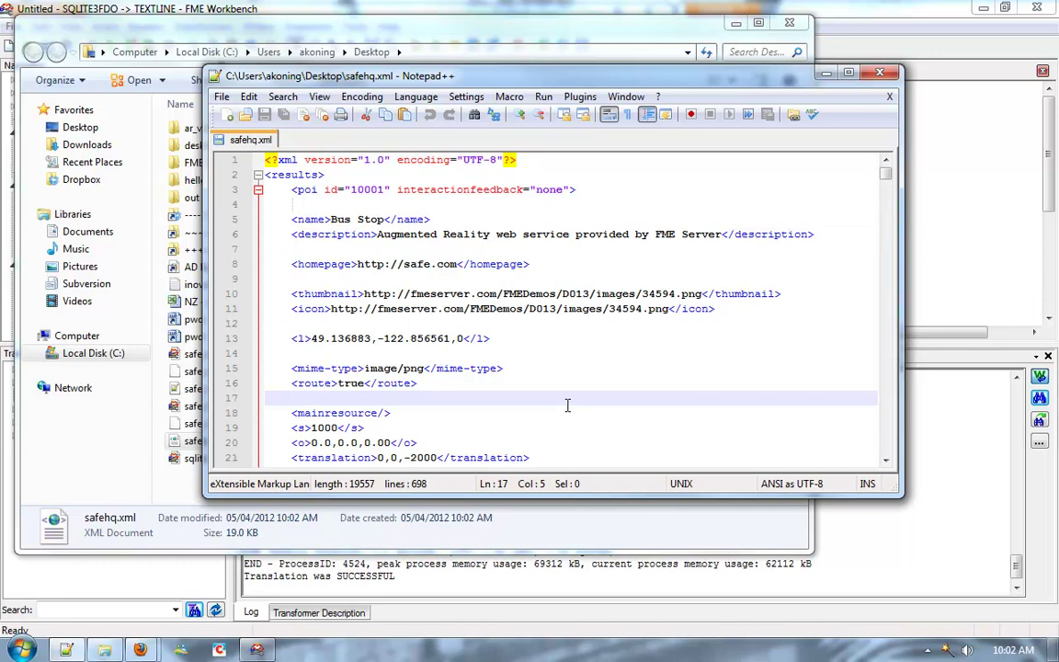
pyautogui.click(886, 75)
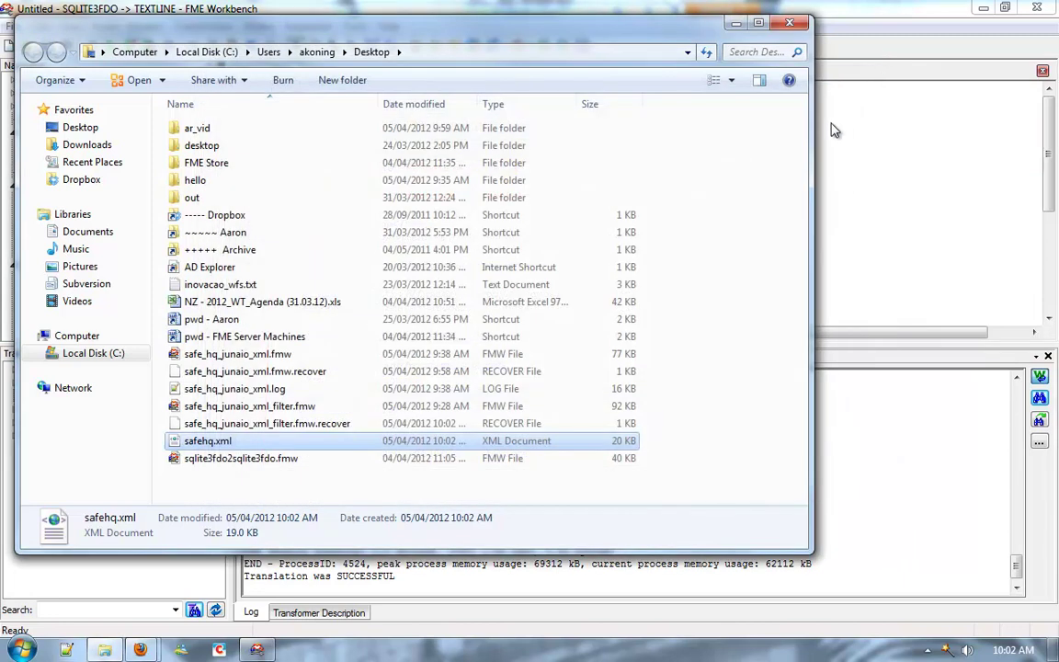
# - Delete the SourceDataset and DestDataset published parameters and embed the JunaioXMLGenerator in the workspace
pyautogui.hotkey('alt', 'F4')
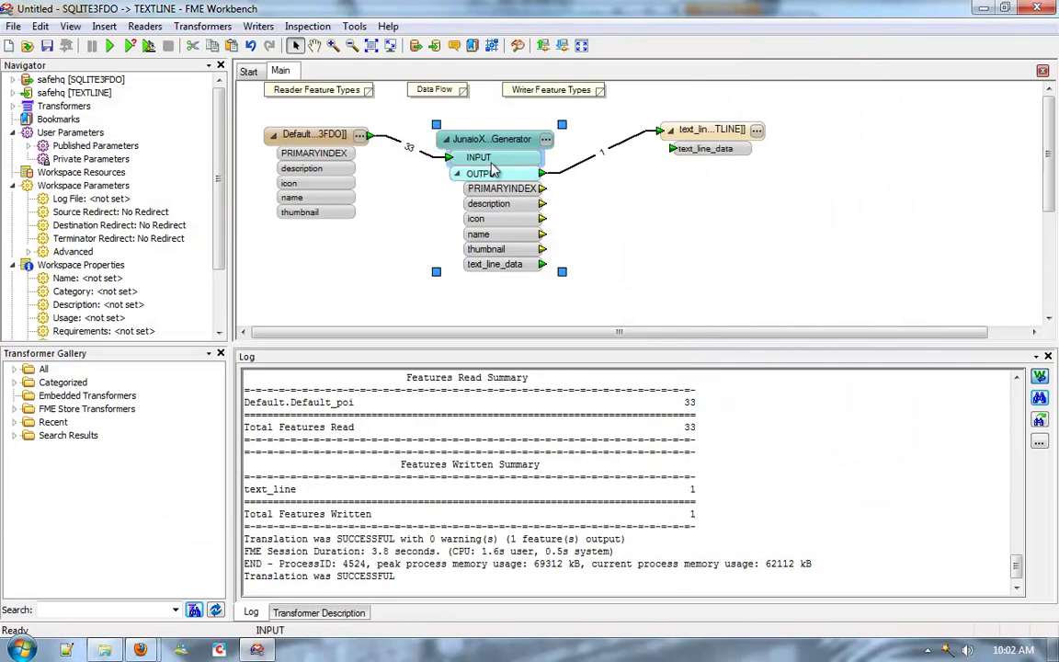
pyautogui.click(471, 180)
pyautogui.click(29, 145)
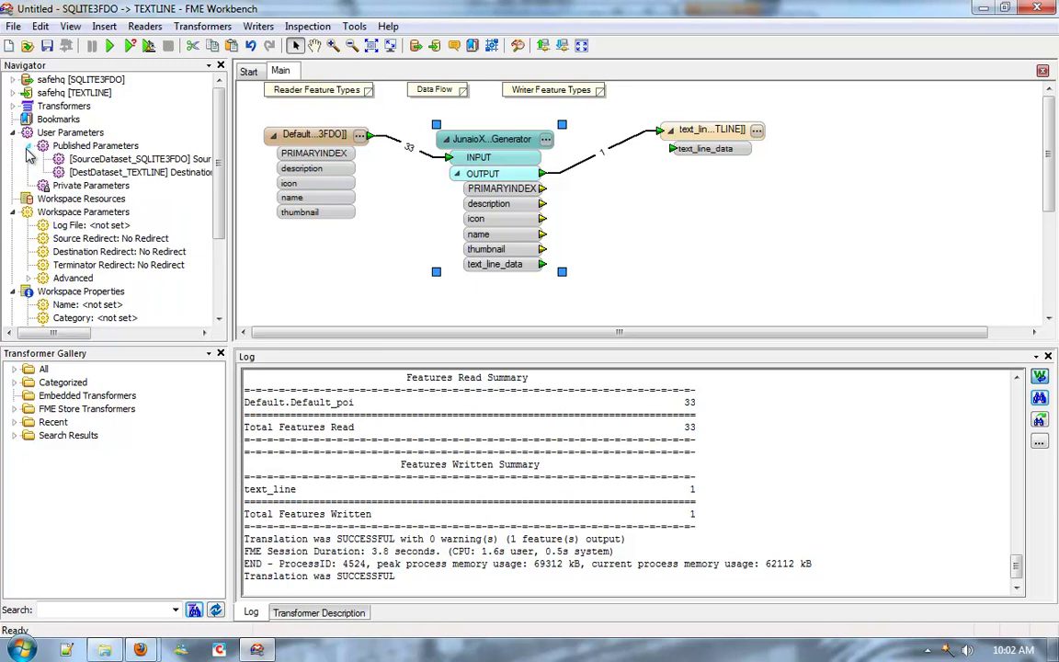
pyautogui.rightClick(107, 162)
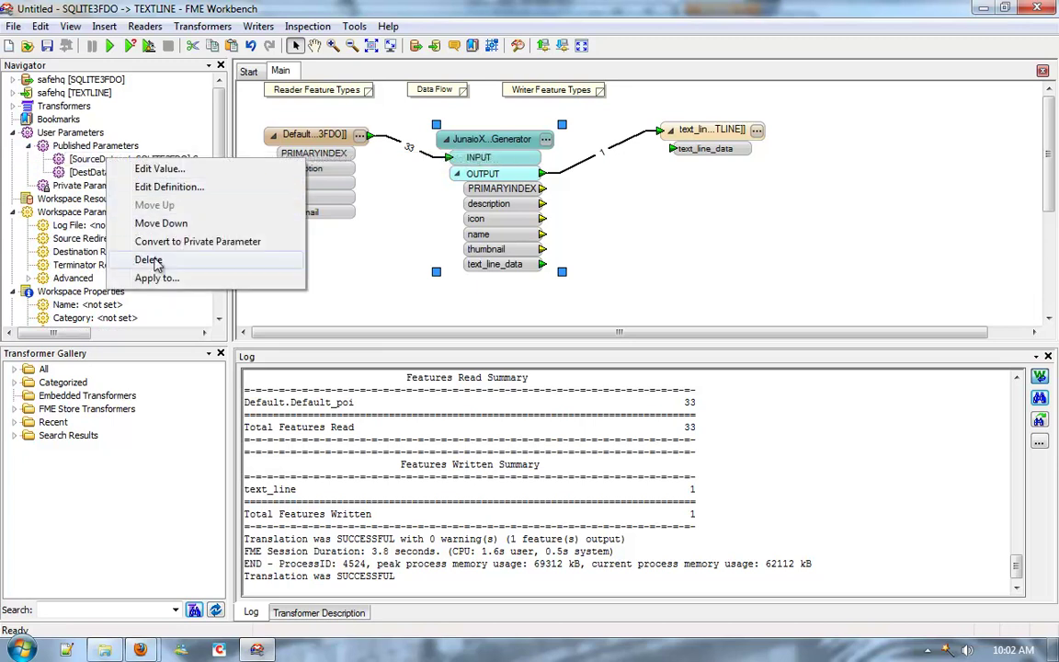
pyautogui.click(147, 255)
pyautogui.rightClick(125, 160)
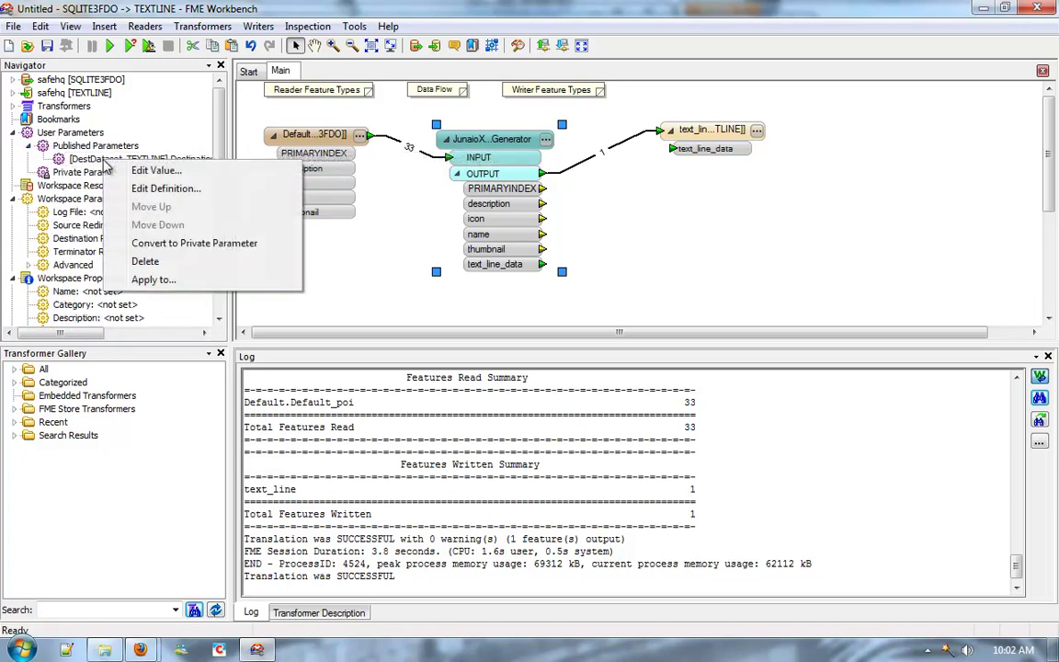
pyautogui.click(145, 262)
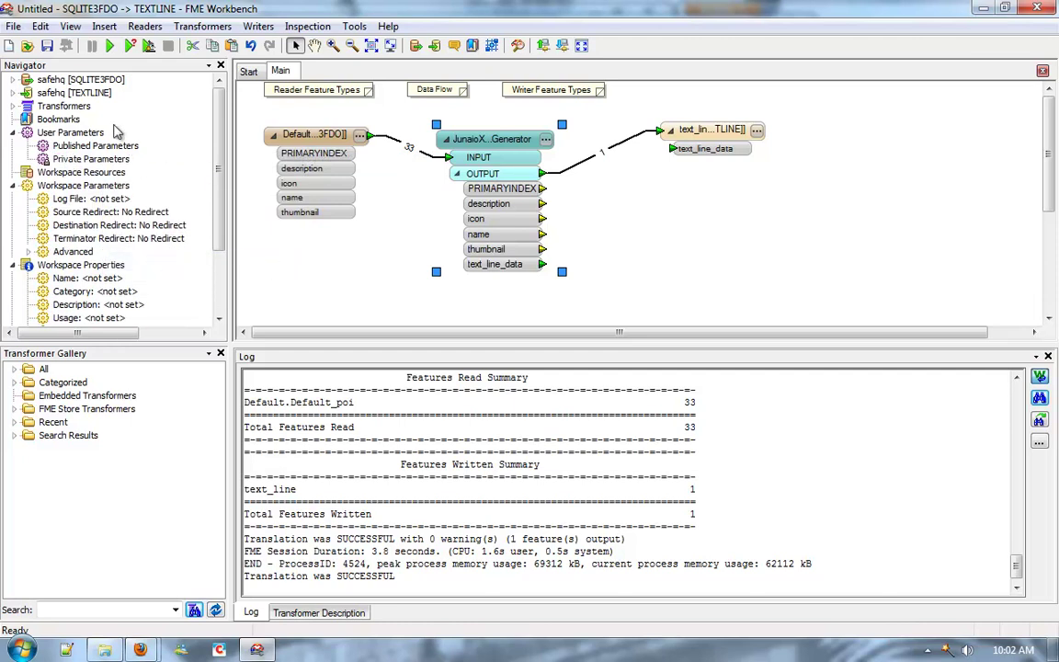
pyautogui.rightClick(492, 137)
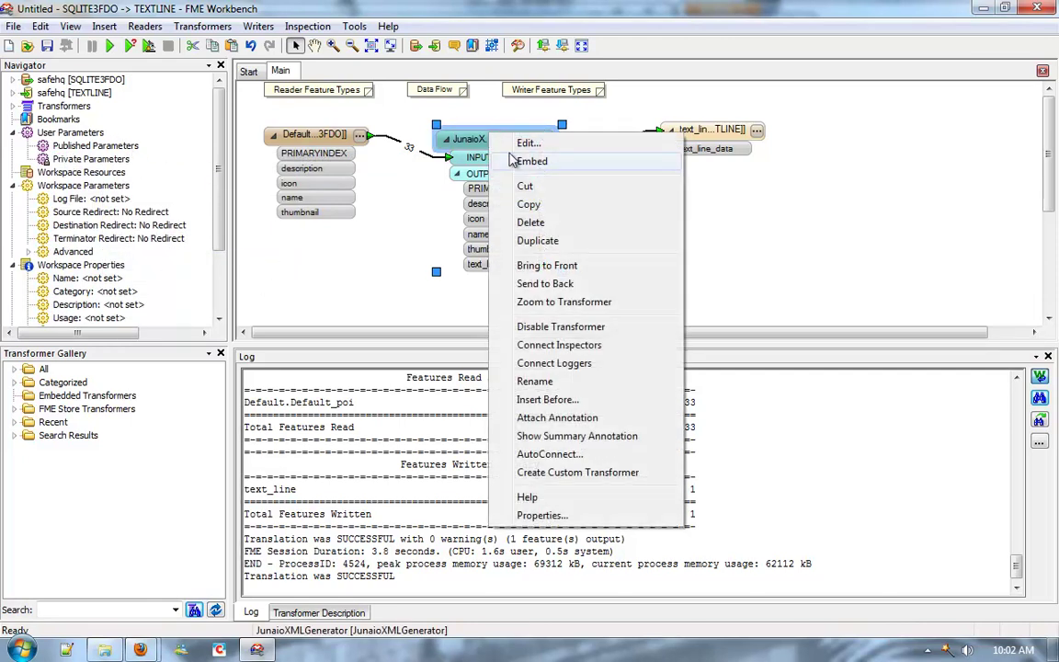
pyautogui.click(520, 163)
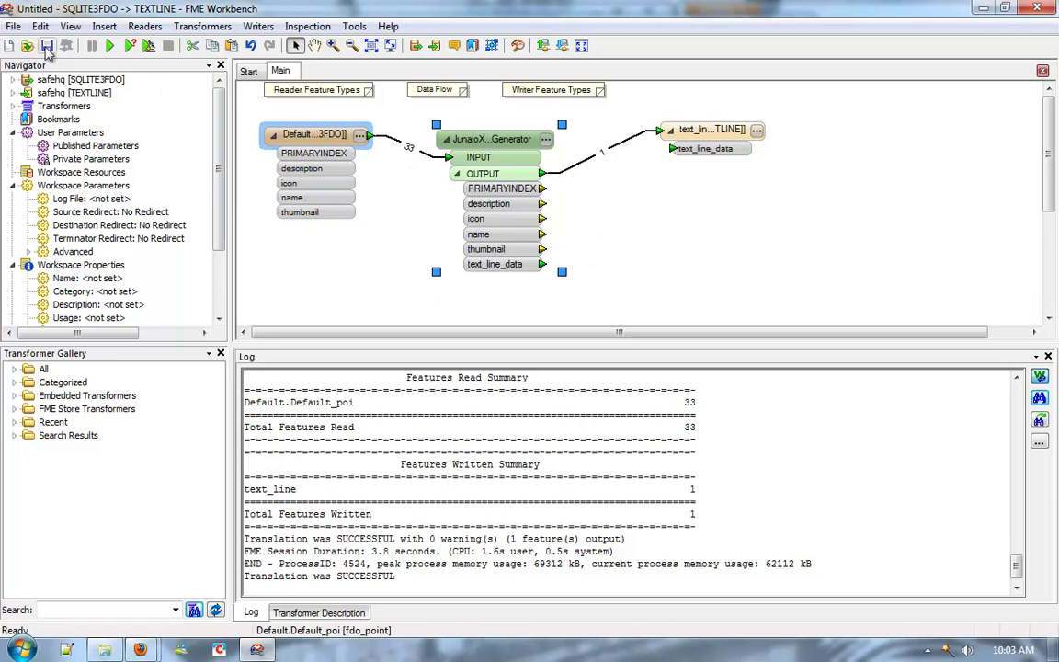
# - Save the workspace to the Desktop as safe_hq_junaio_xml.fmw, replacing the existing file
pyautogui.click(47, 46)
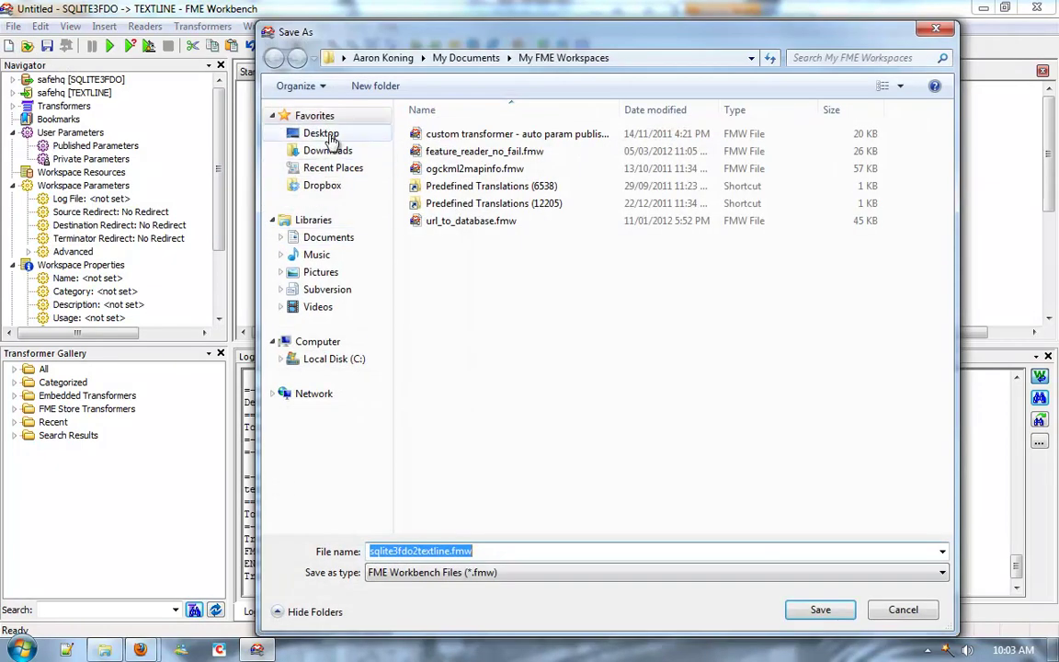
pyautogui.click(332, 138)
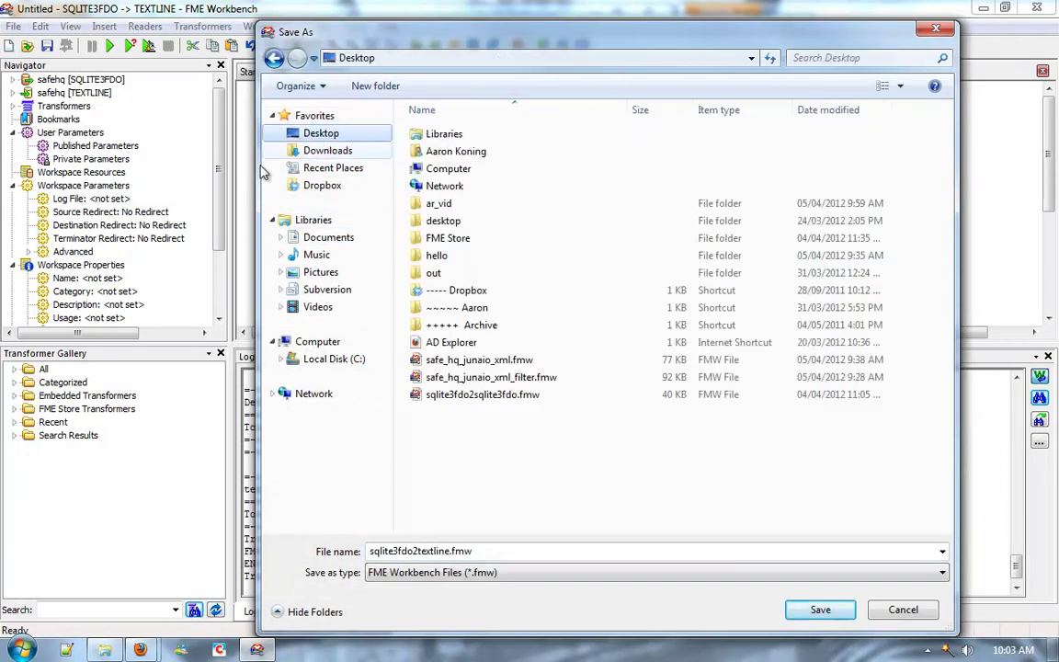
pyautogui.click(451, 550)
pyautogui.moveTo(450, 551); pyautogui.dragTo(308, 550)
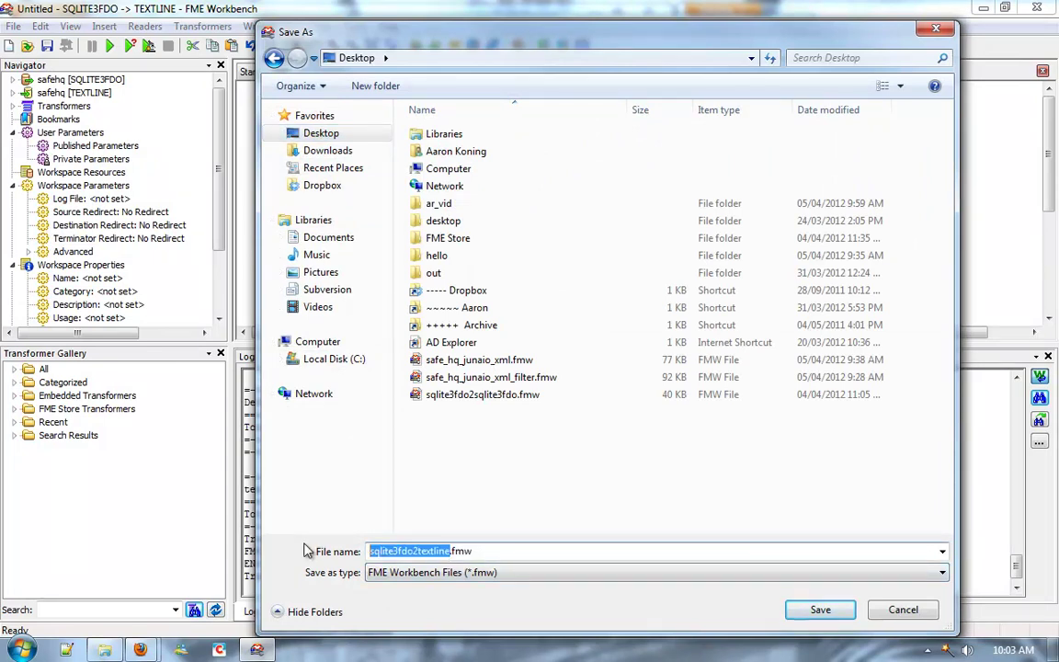
pyautogui.click(543, 360)
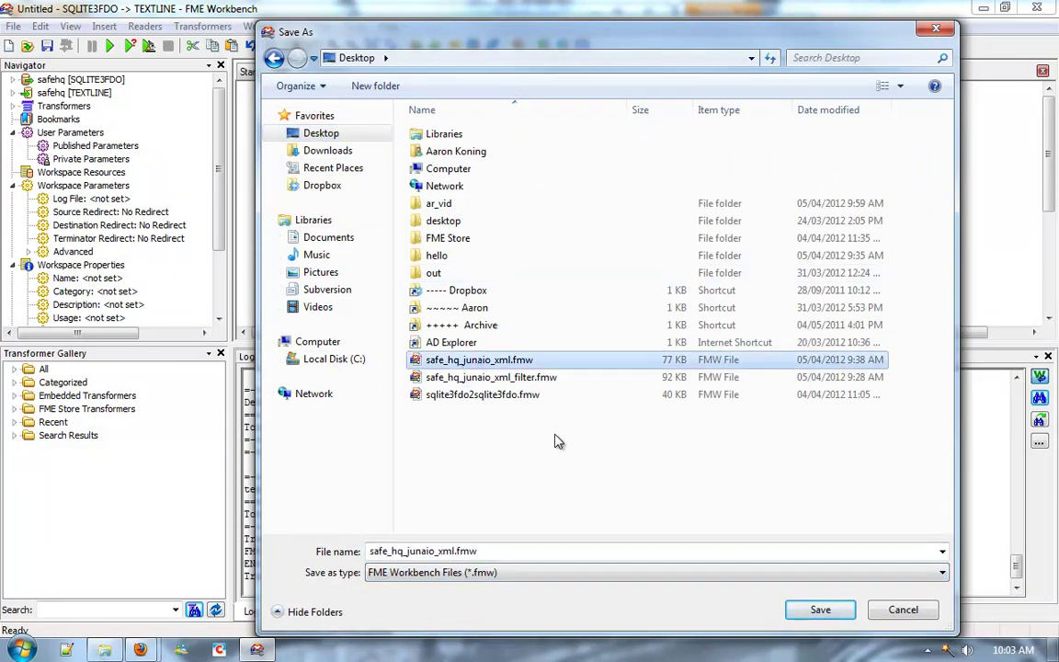
pyautogui.click(820, 610)
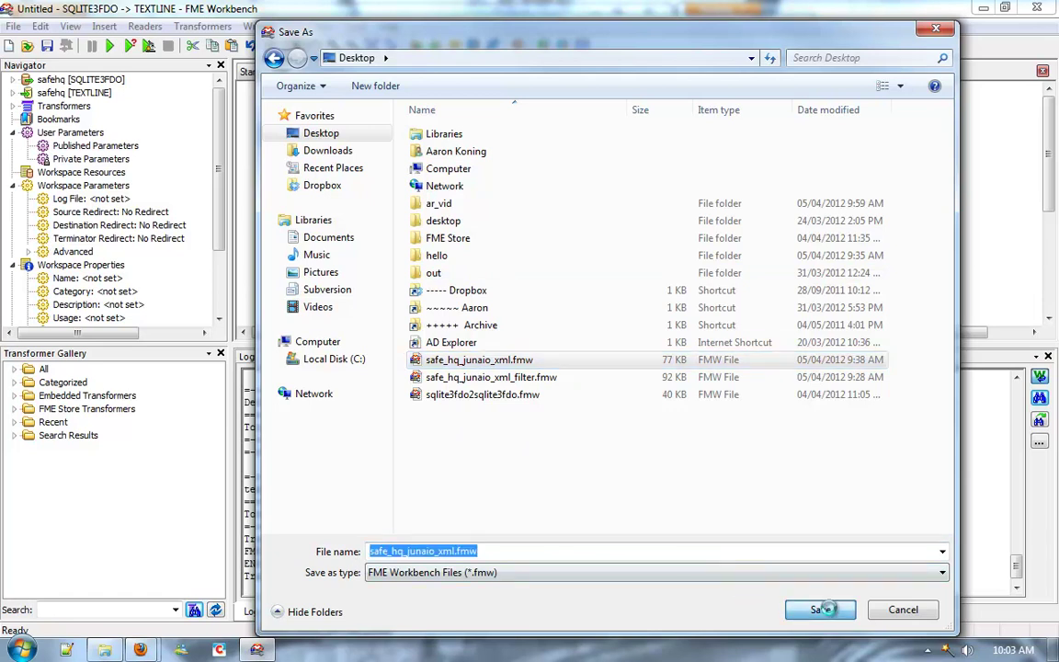
pyautogui.click(578, 330)
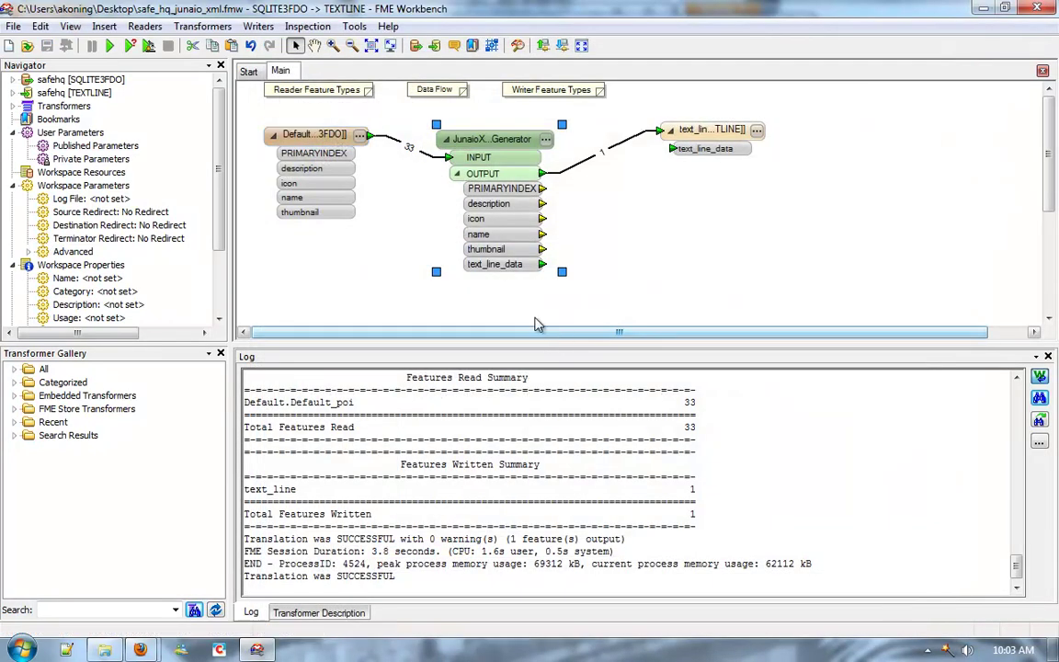
# - Connect to FME Server fmes with the server username and password, overwriting the existing server workspace
pyautogui.click(12, 26)
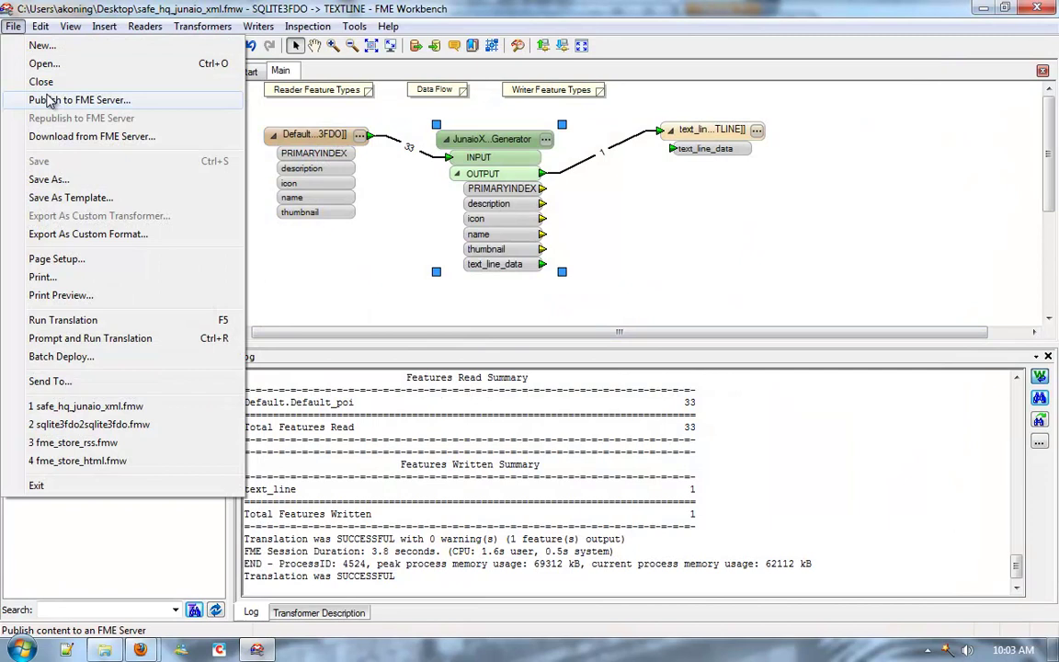
pyautogui.click(49, 101)
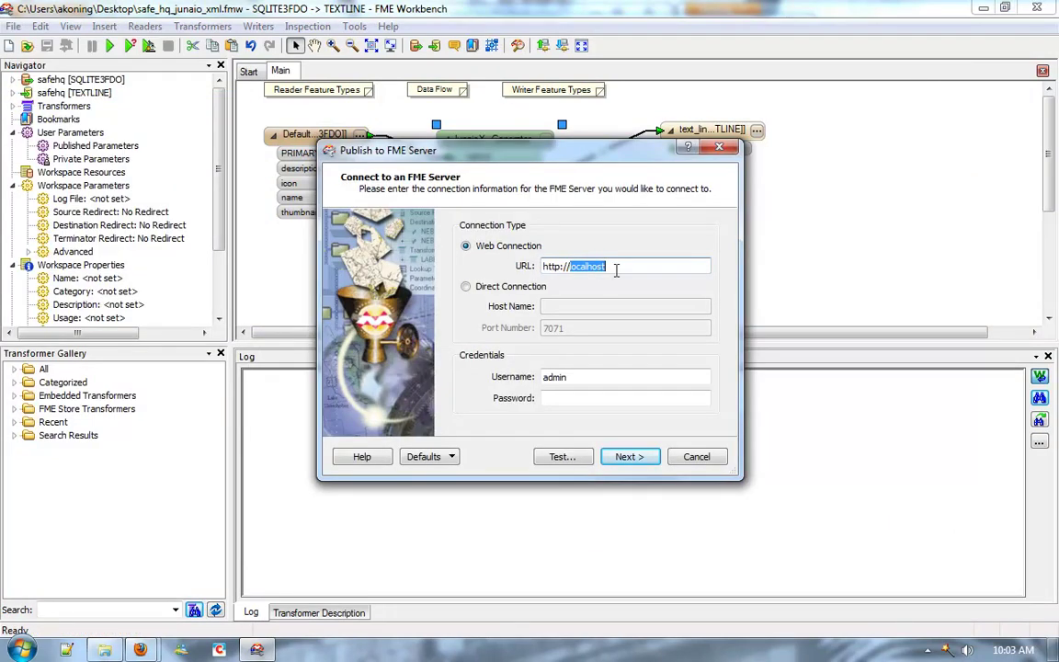
pyautogui.write('fmeserver.com')
pyautogui.press('Tab')
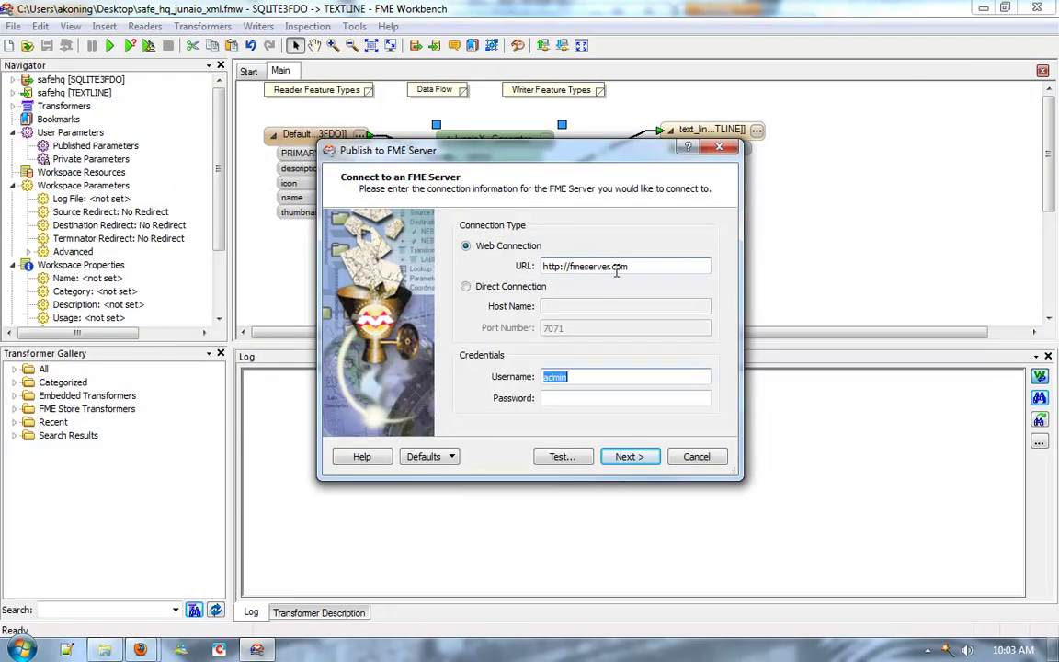
pyautogui.write('srvradmin')
pyautogui.press('Tab')
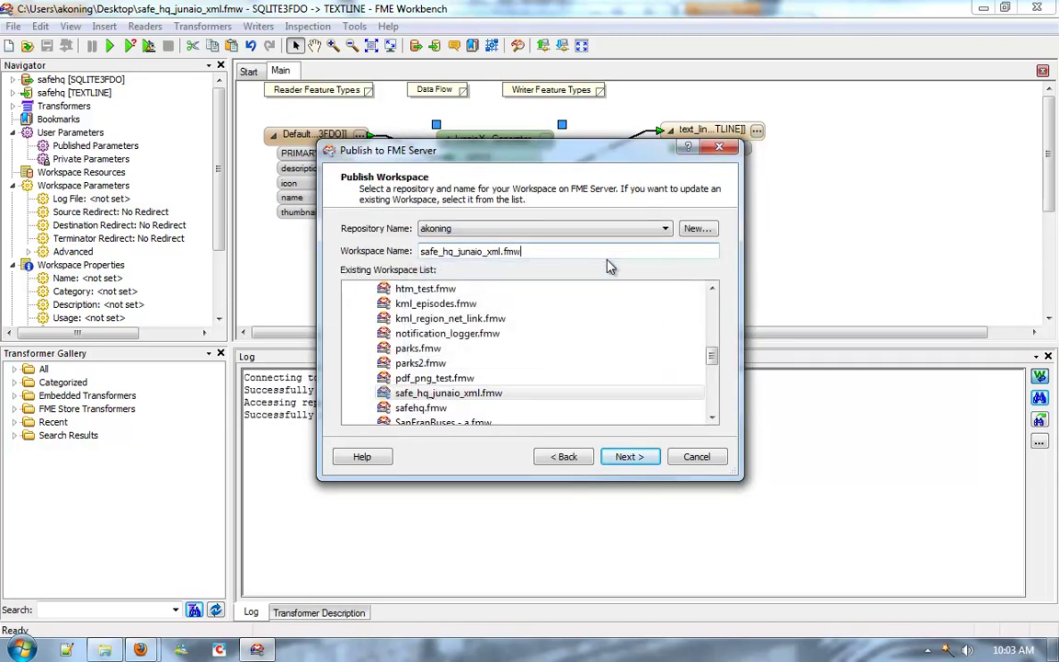
pyautogui.click(625, 457)
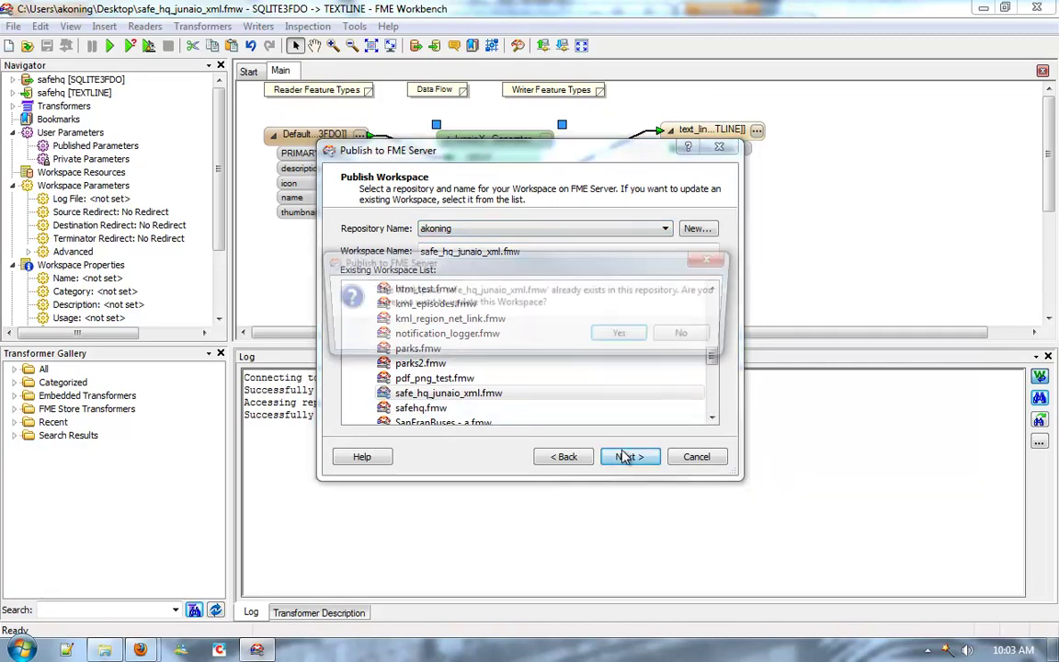
pyautogui.click(624, 335)
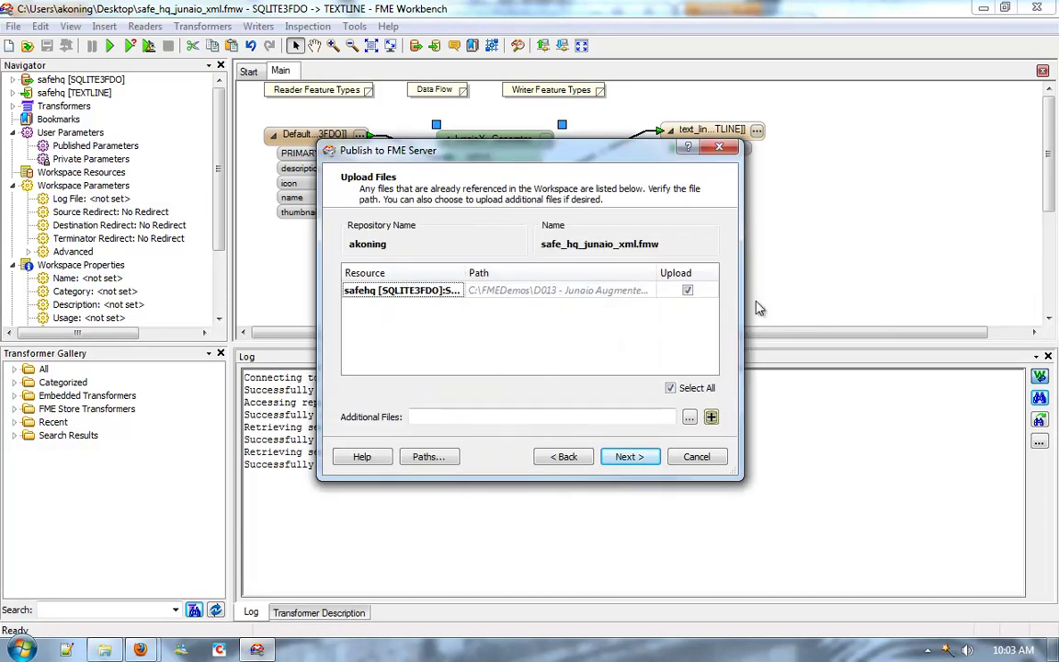
# - Register the Data Streaming and Job Submitter services and publish the workspace
pyautogui.click(638, 459)
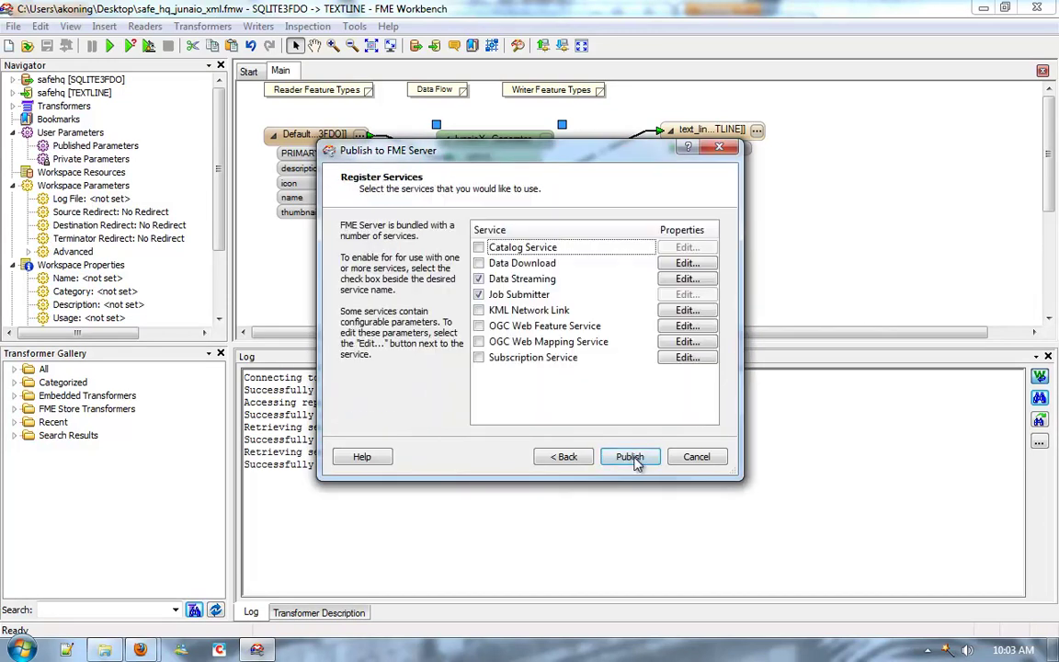
pyautogui.click(519, 281)
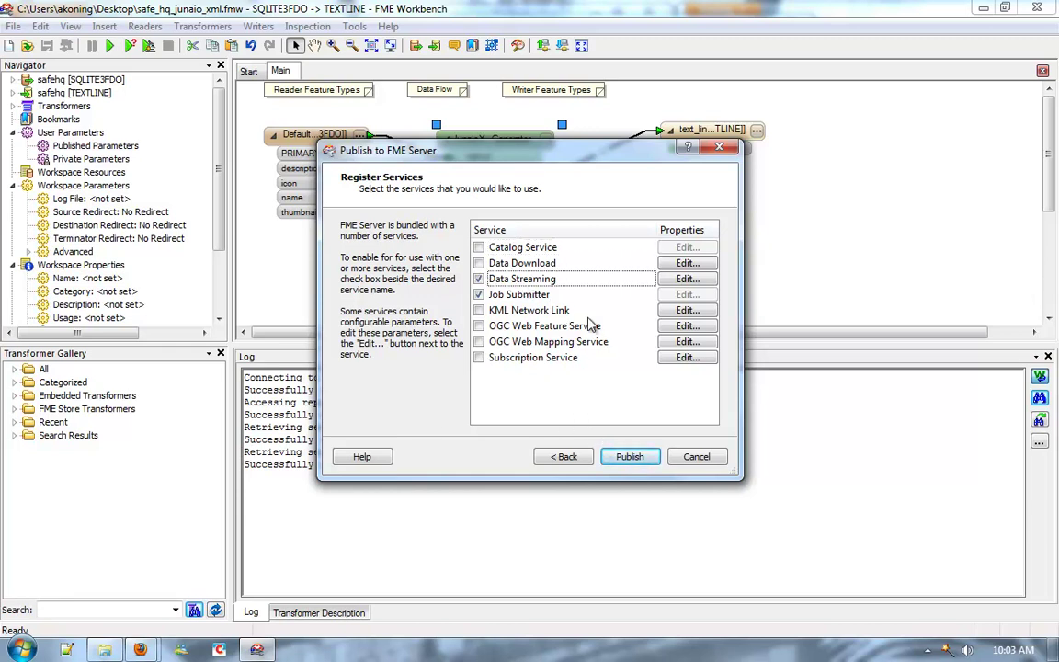
pyautogui.click(623, 462)
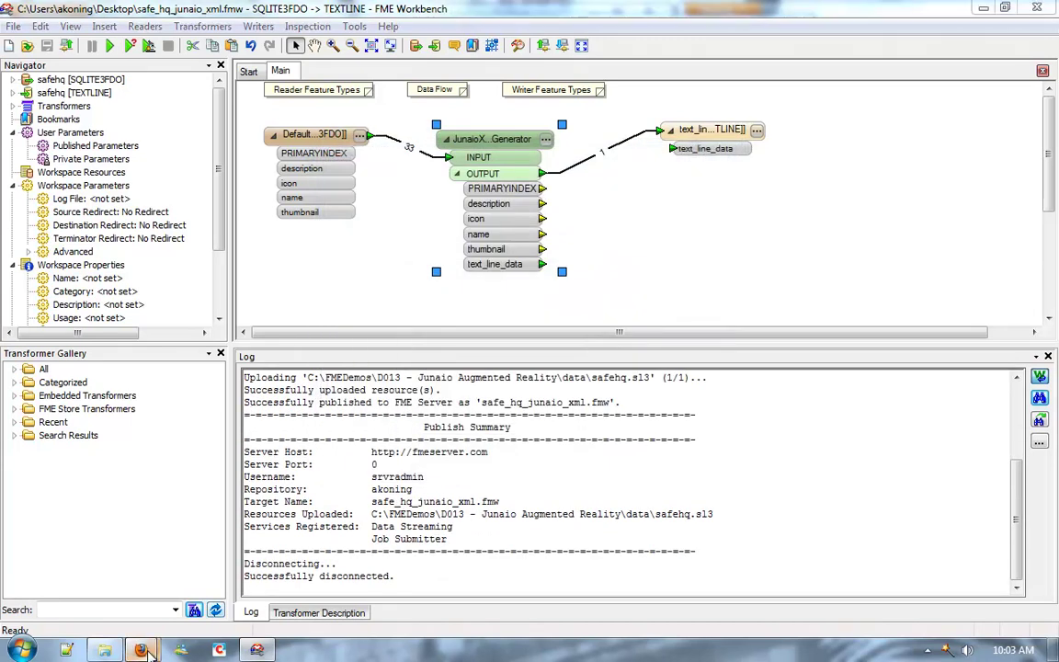
# - Load the FME Server services page fmeserver.com/fmeserver/services in a new Firefox tab
pyautogui.moveTo(140, 650)
pyautogui.moveTo(271, 570)
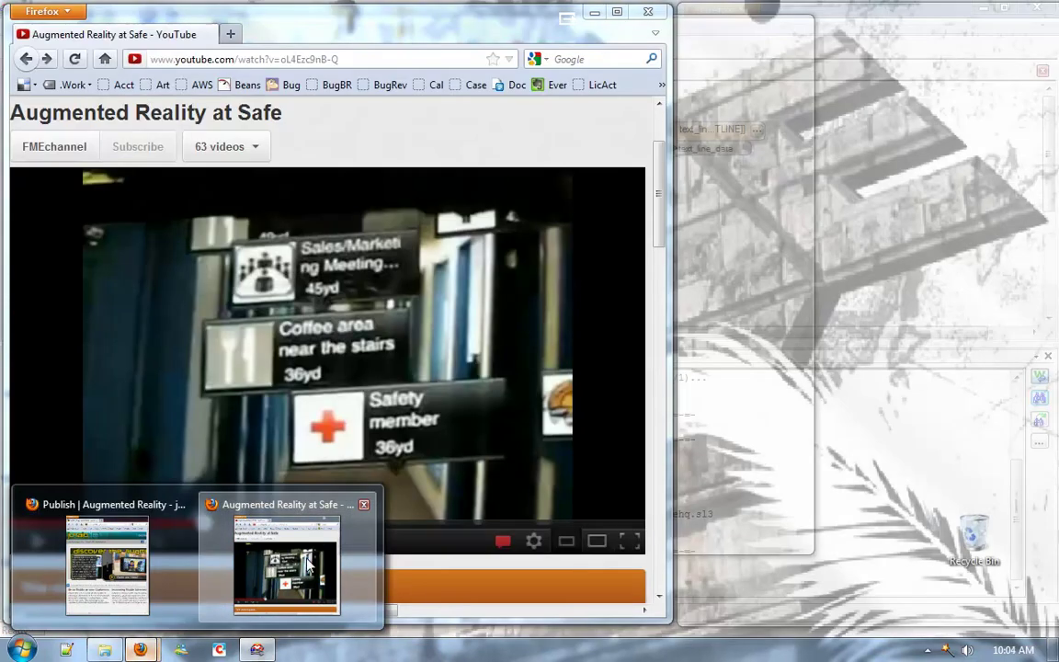
pyautogui.click(285, 565)
pyautogui.click(229, 33)
pyautogui.write('fm')
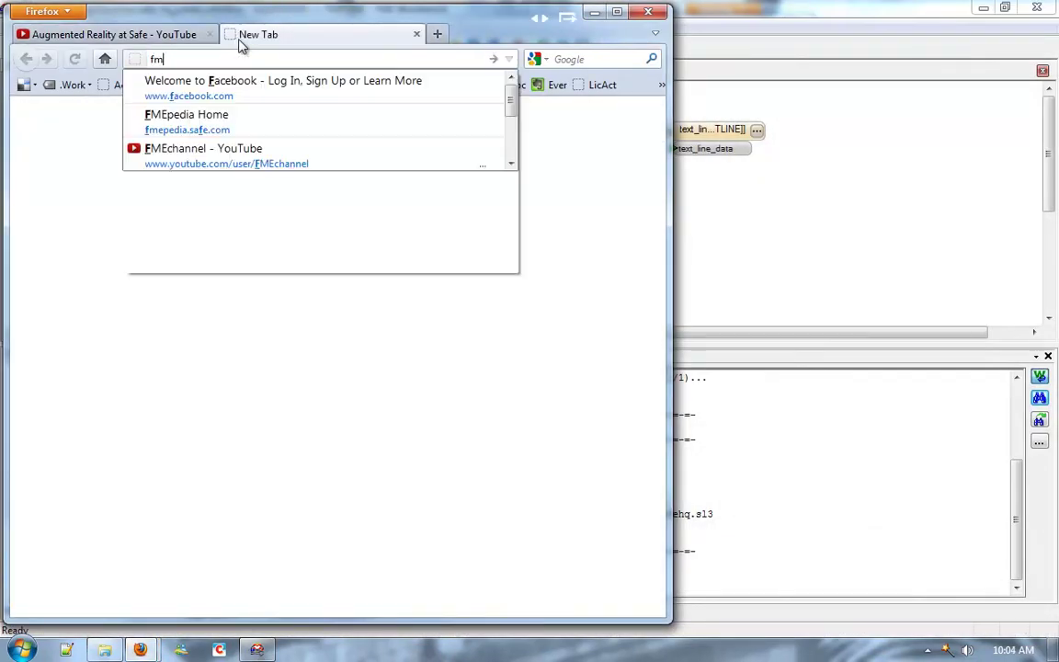
pyautogui.write('eserver.com/fmeserce')
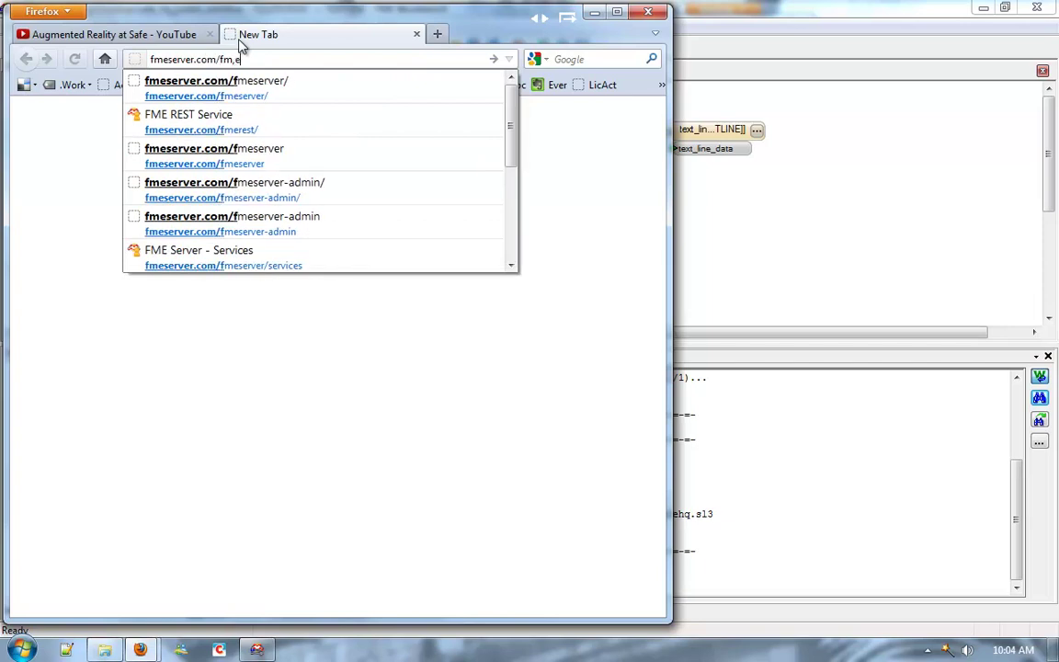
pyautogui.press('Down')
pyautogui.press('Down')
pyautogui.press('Down')
pyautogui.press('Down')
pyautogui.press('Down')
pyautogui.press('Return')
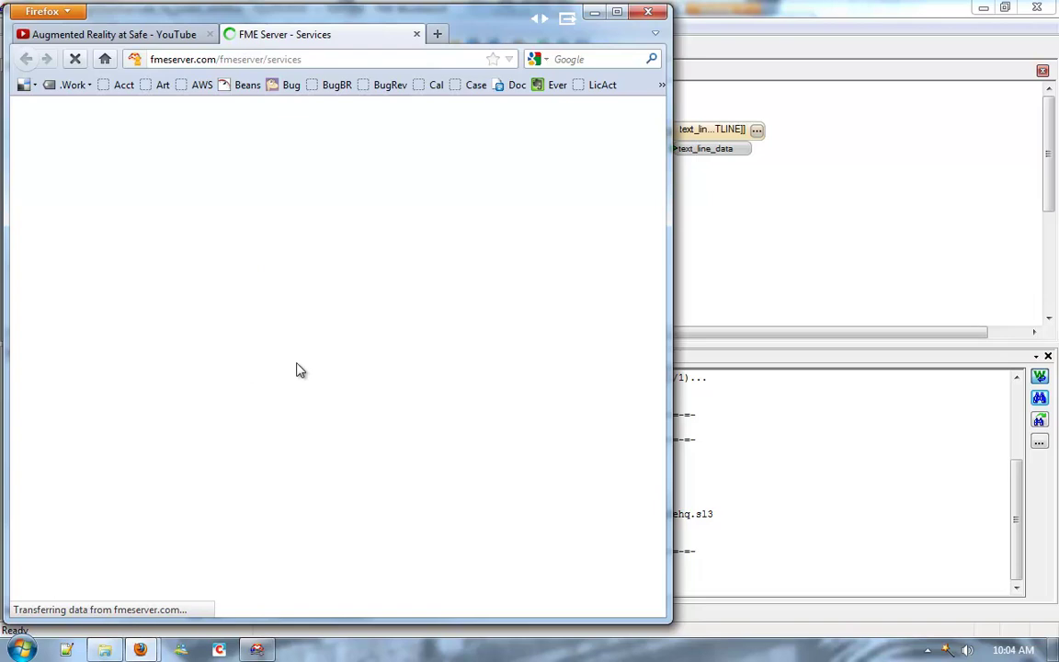
# - Run safe_hq_junaio_xml.fmw under Data Streaming > akoning, then return to that workspace list
pyautogui.click(180, 321)
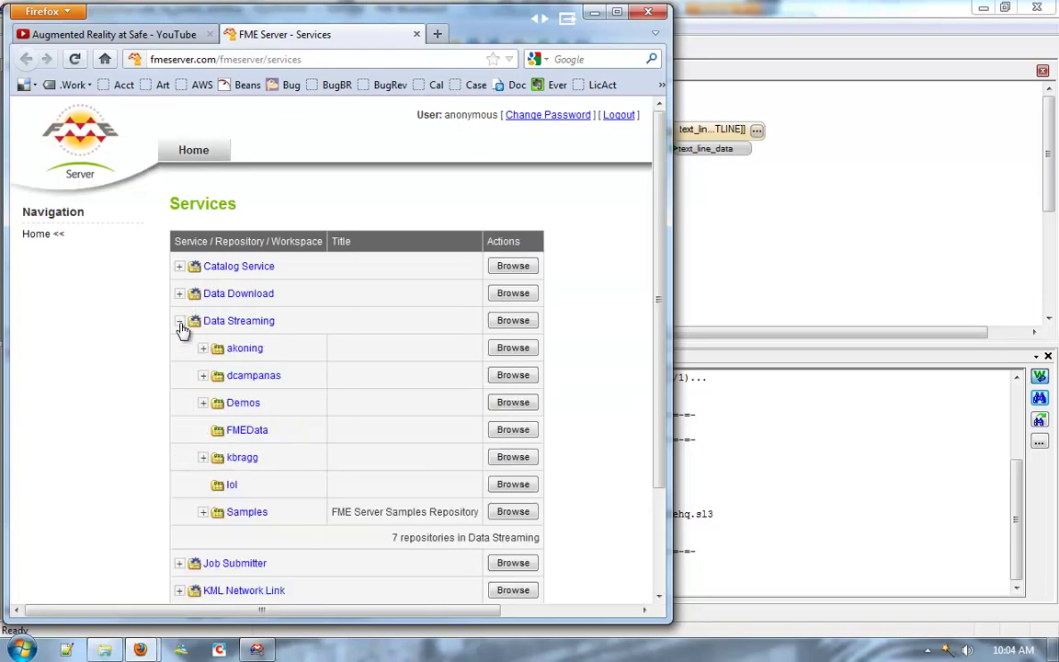
pyautogui.click(203, 348)
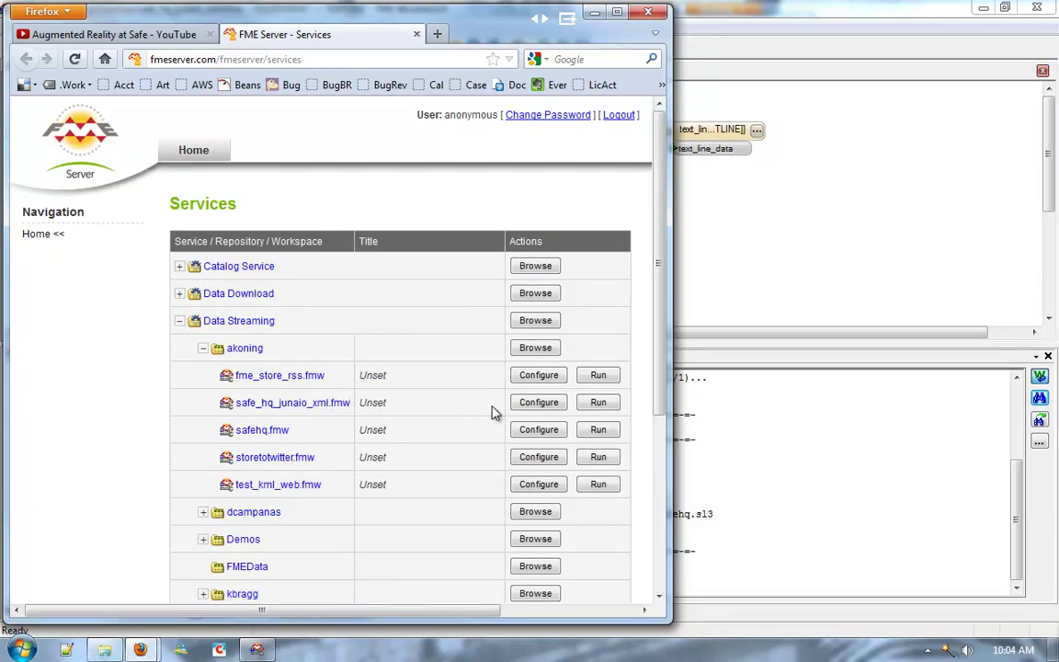
pyautogui.click(597, 403)
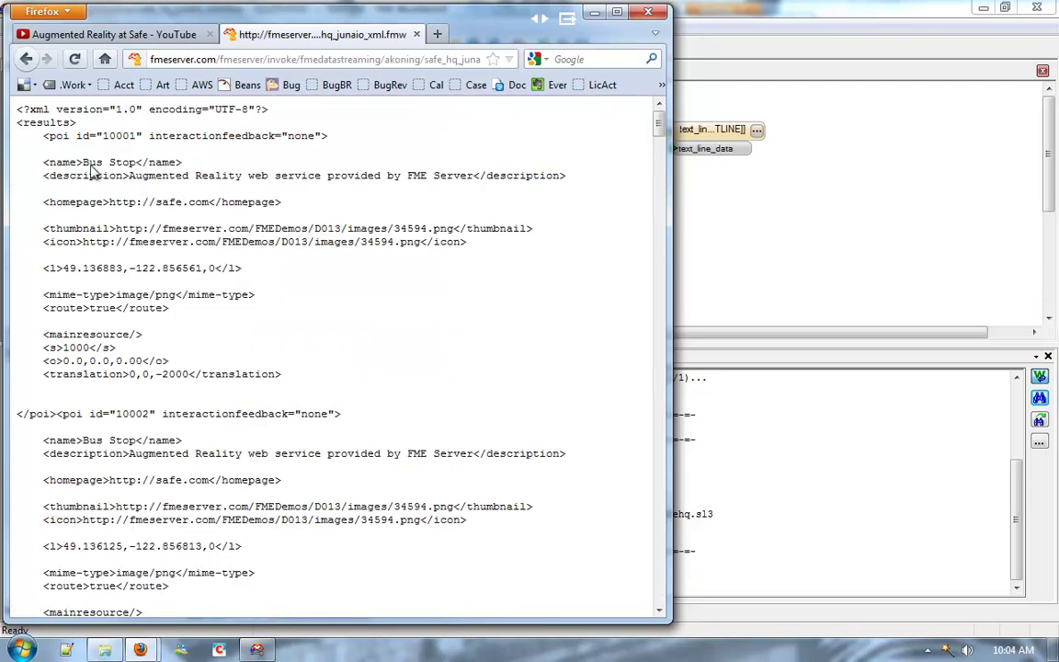
pyautogui.click(28, 61)
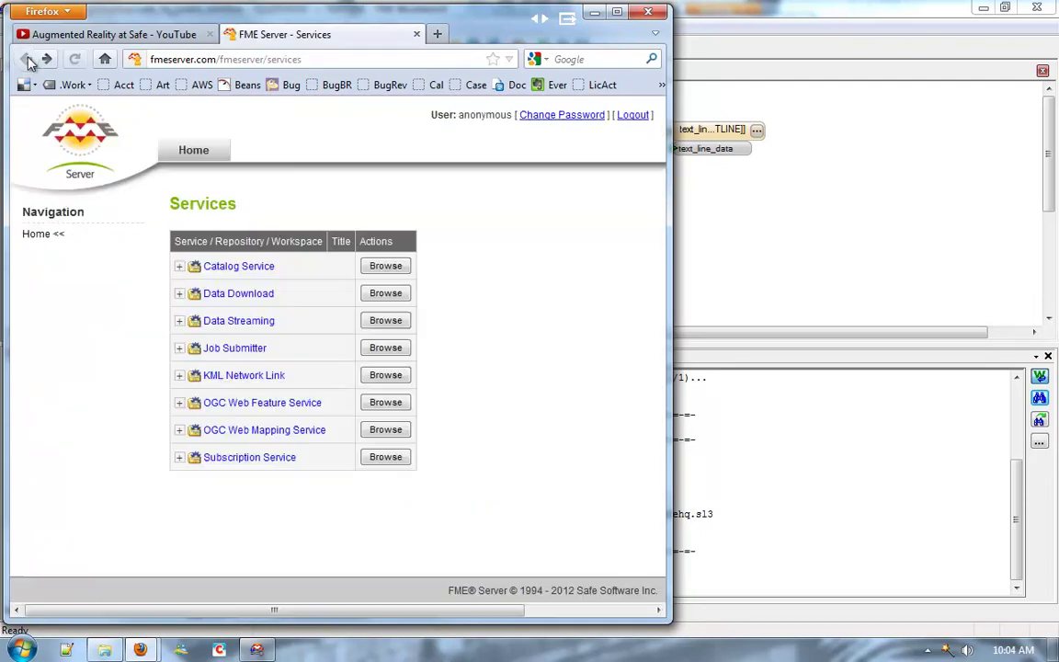
pyautogui.click(177, 321)
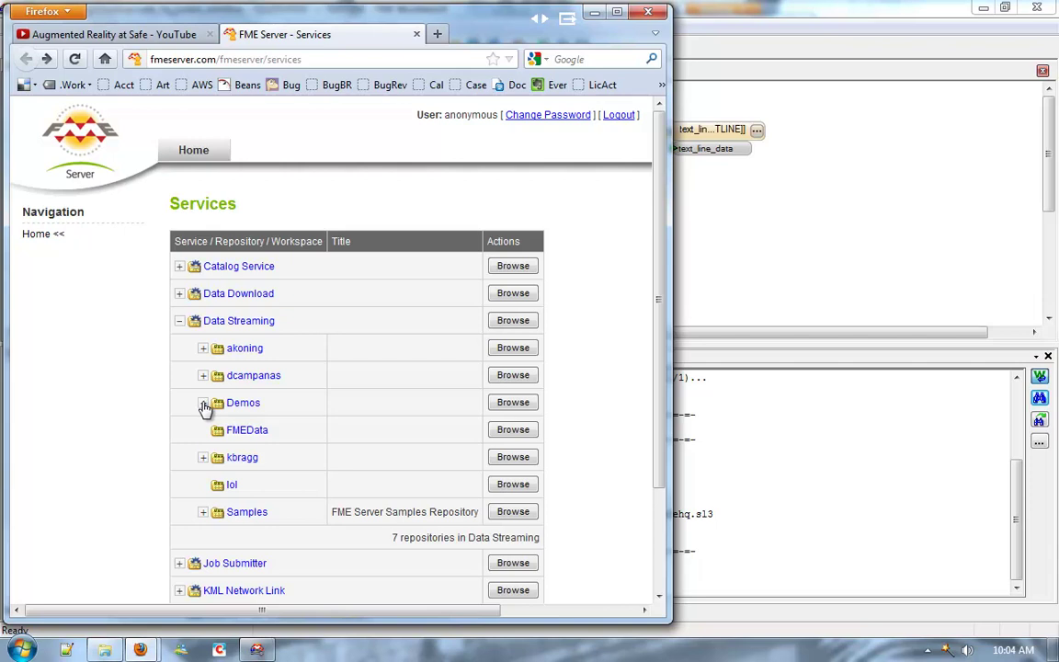
pyautogui.click(203, 347)
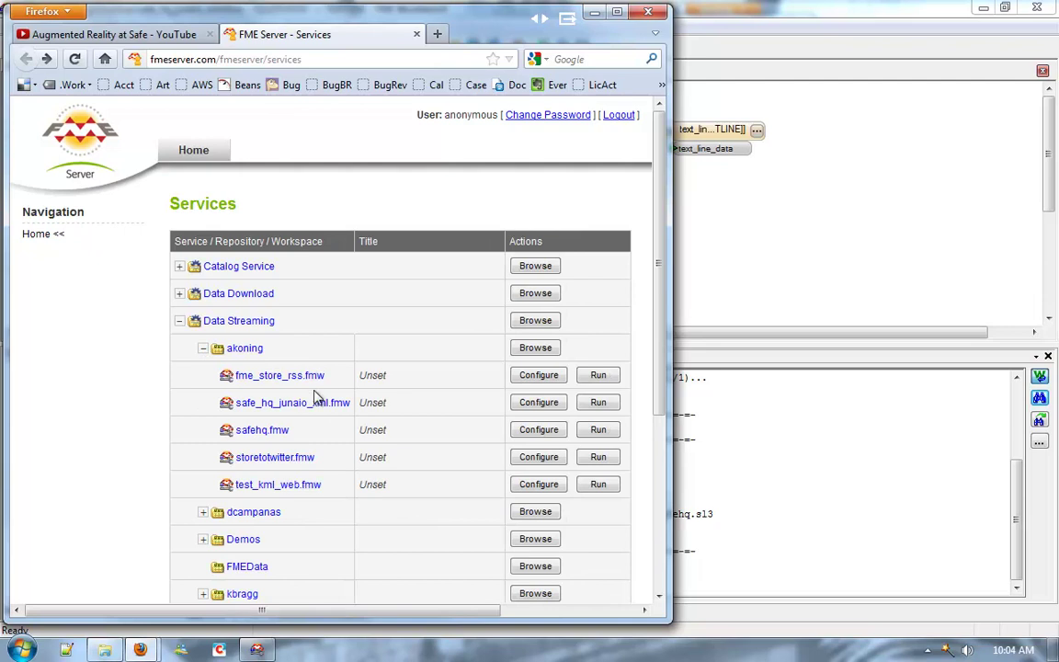
# - Copy safe_hq_junaio_xml.fmw's compact streaming URL from Show Request and load it in a new tab
pyautogui.click(539, 406)
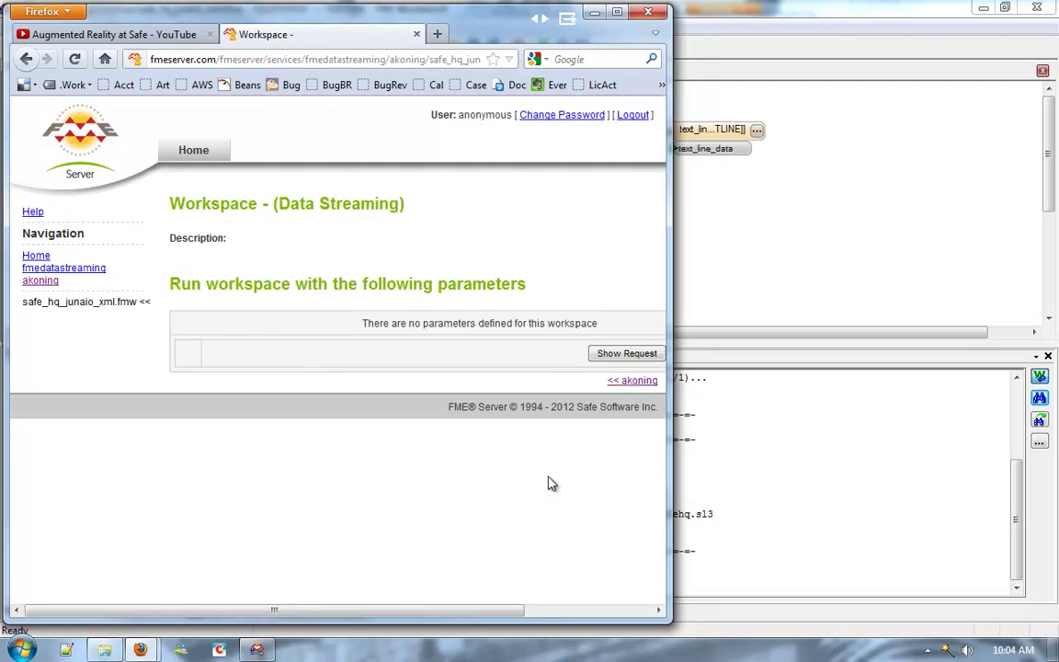
pyautogui.click(603, 353)
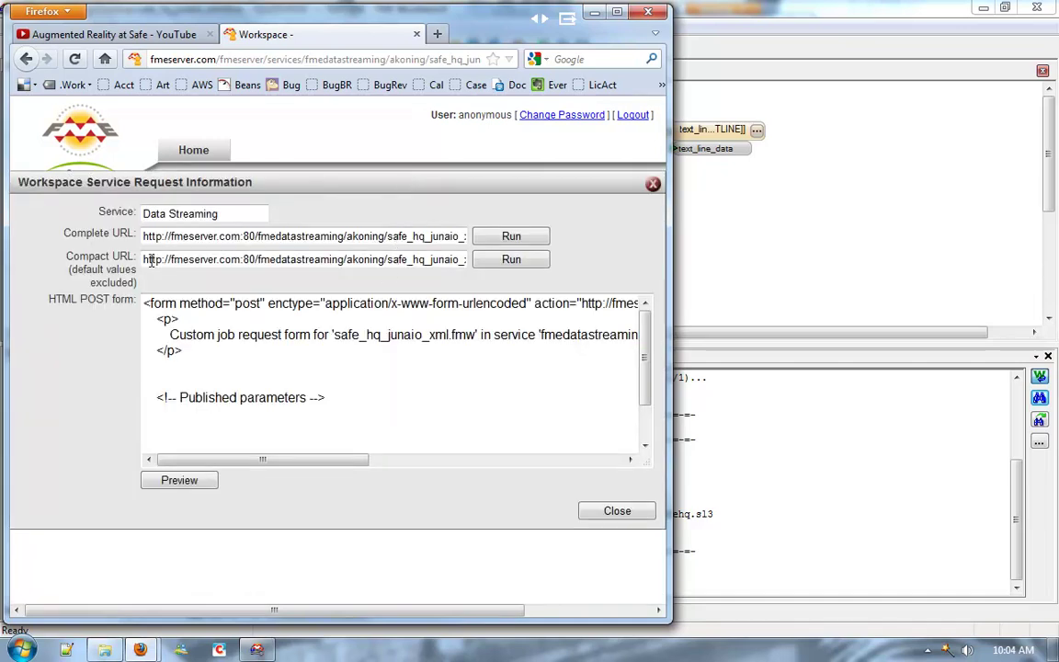
pyautogui.moveTo(144, 260); pyautogui.dragTo(589, 265)
pyautogui.hotkey('ctrl', 'c')
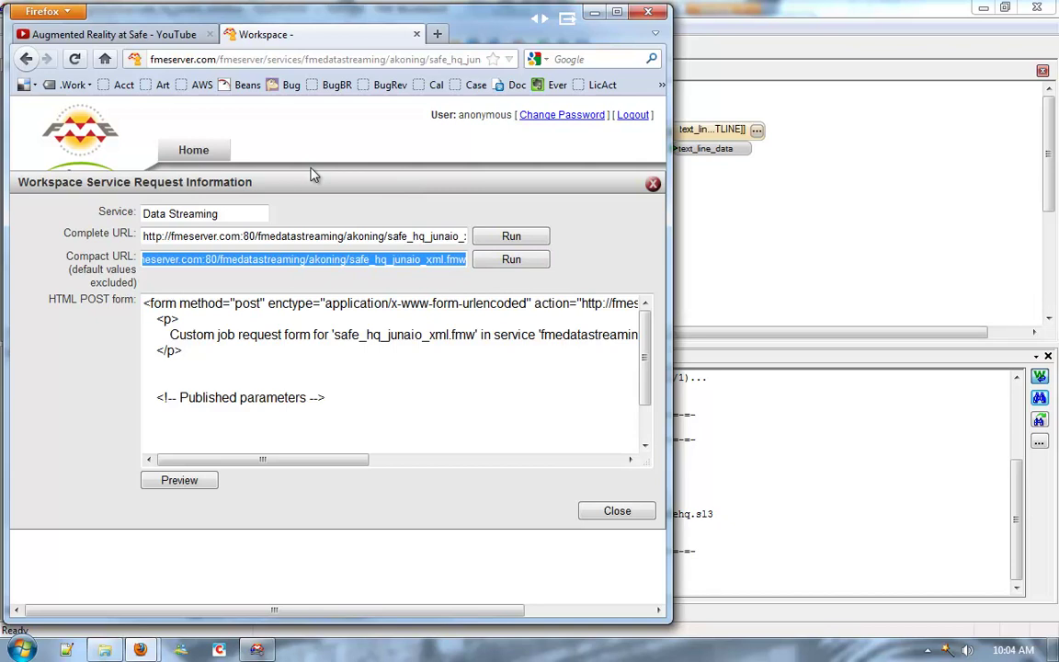
pyautogui.hotkey('ctrl', 't')
pyautogui.hotkey('ctrl', 'v')
pyautogui.press('Return')
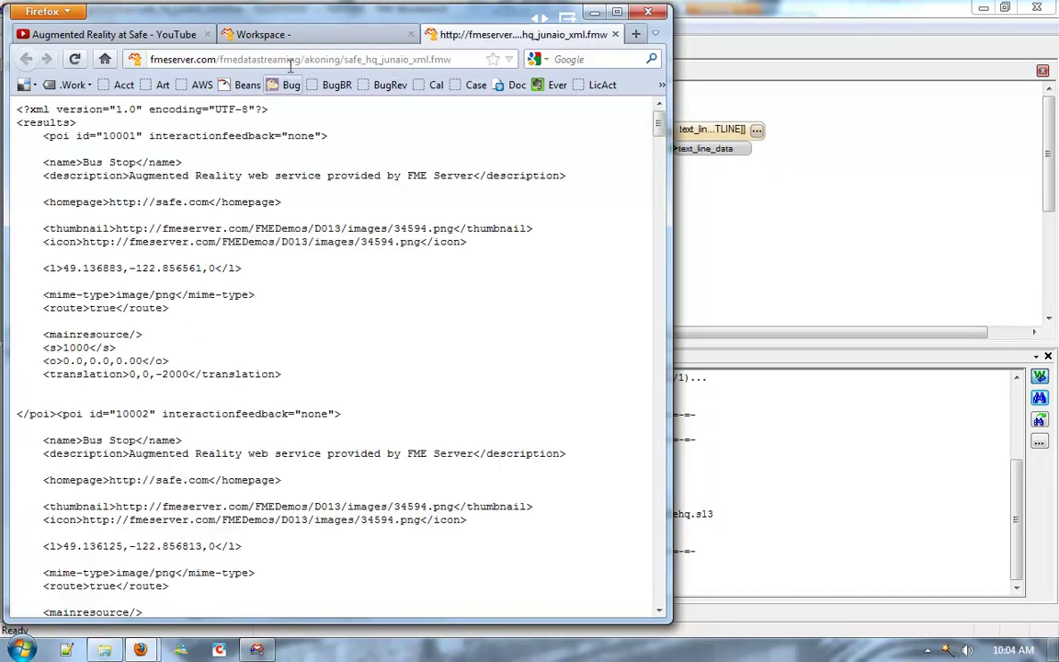
pyautogui.click(247, 59)
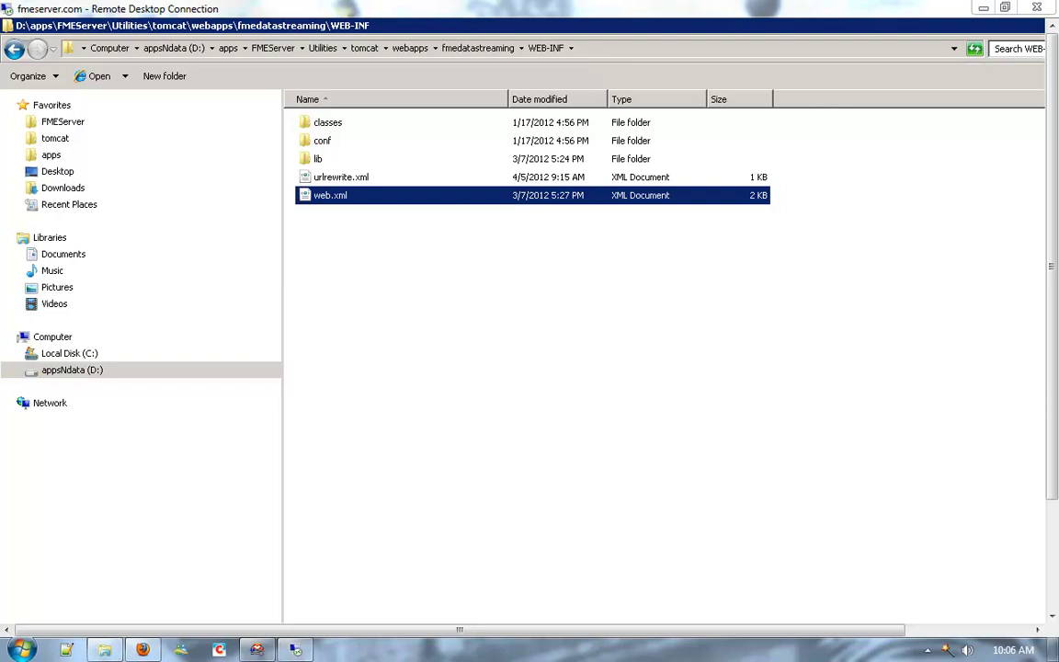
pyautogui.hotkey('alt', 'Tab')
pyautogui.click(724, 313)
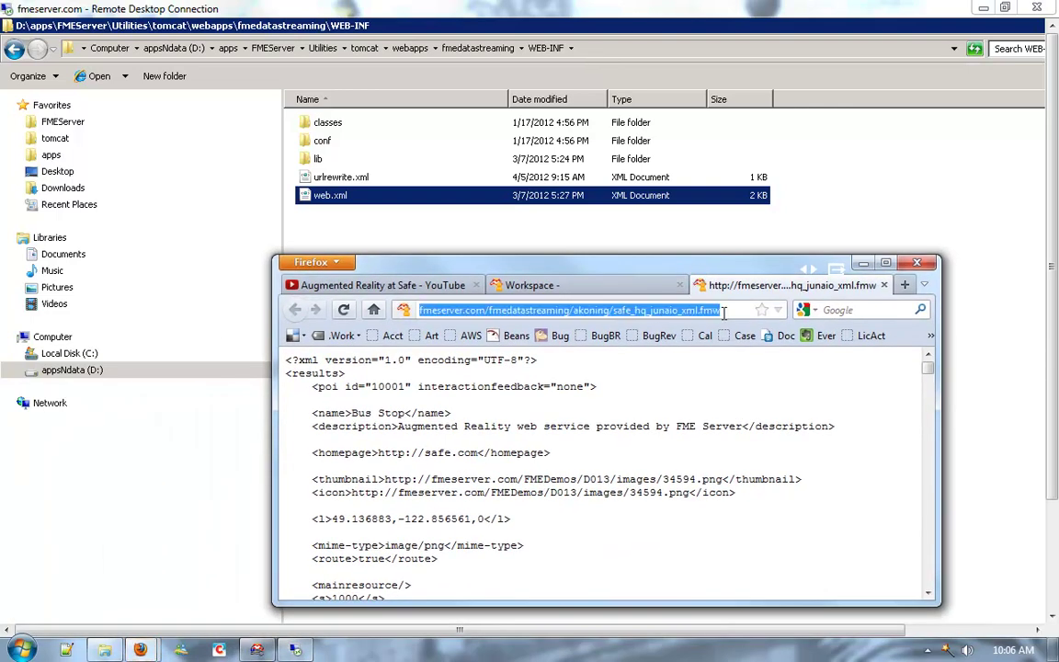
pyautogui.click(724, 313)
pyautogui.write('/')
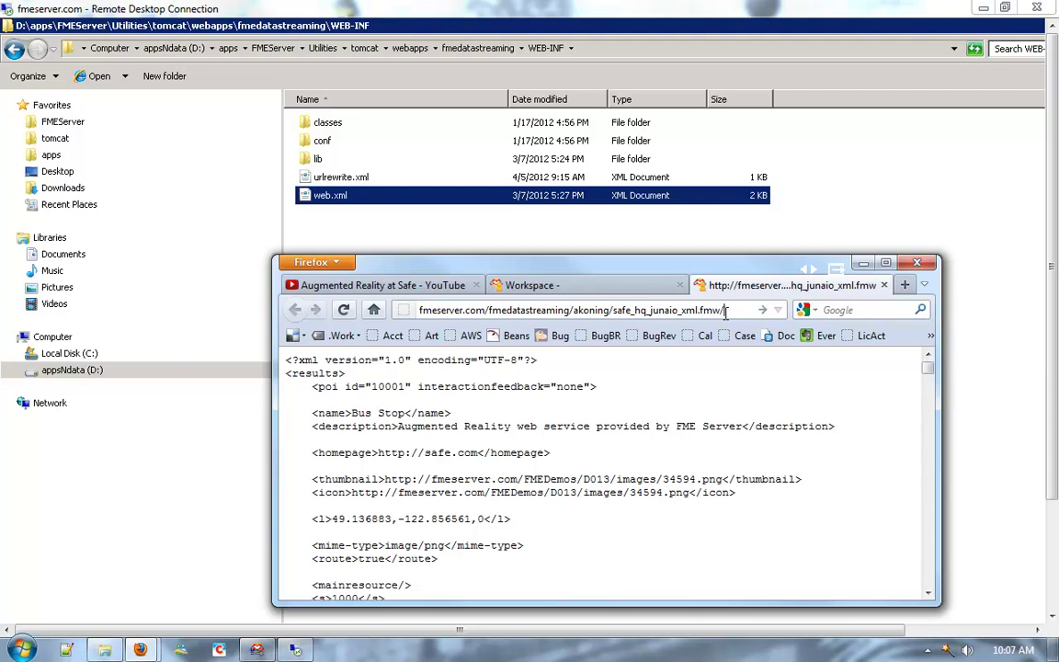
pyautogui.write('search/poi')
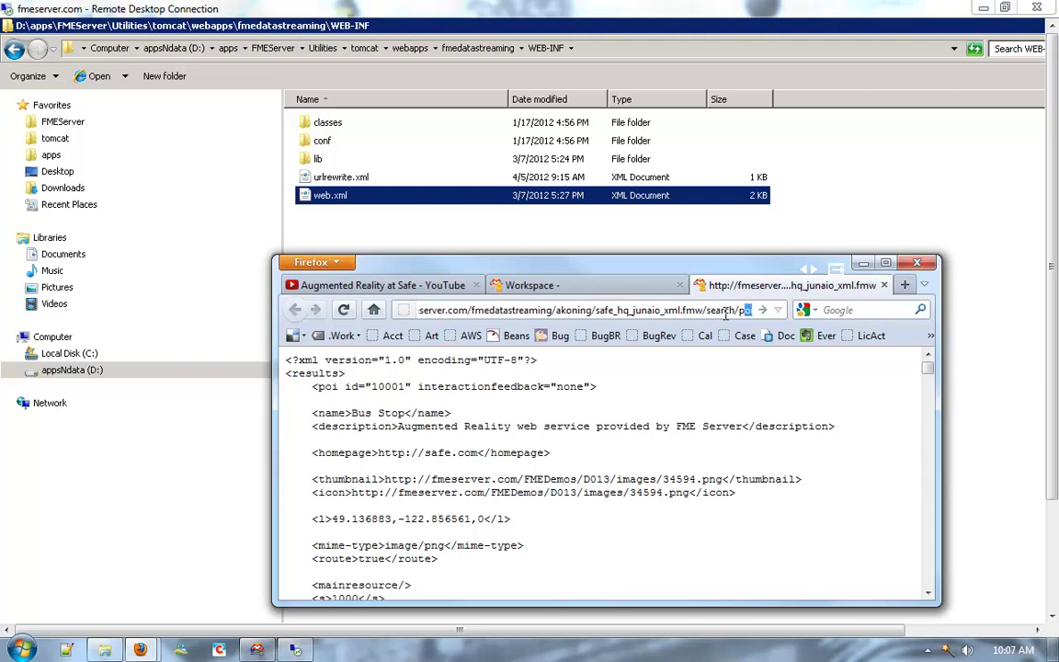
pyautogui.hotkey('shift', 'Left')
pyautogui.hotkey('shift', 'Left')
pyautogui.hotkey('shift', 'Left')
pyautogui.hotkey('shift', 'Left')
pyautogui.hotkey('shift', 'Left')
pyautogui.hotkey('shift', 'Left')
pyautogui.hotkey('shift', 'Left')
pyautogui.press('BackSpace')
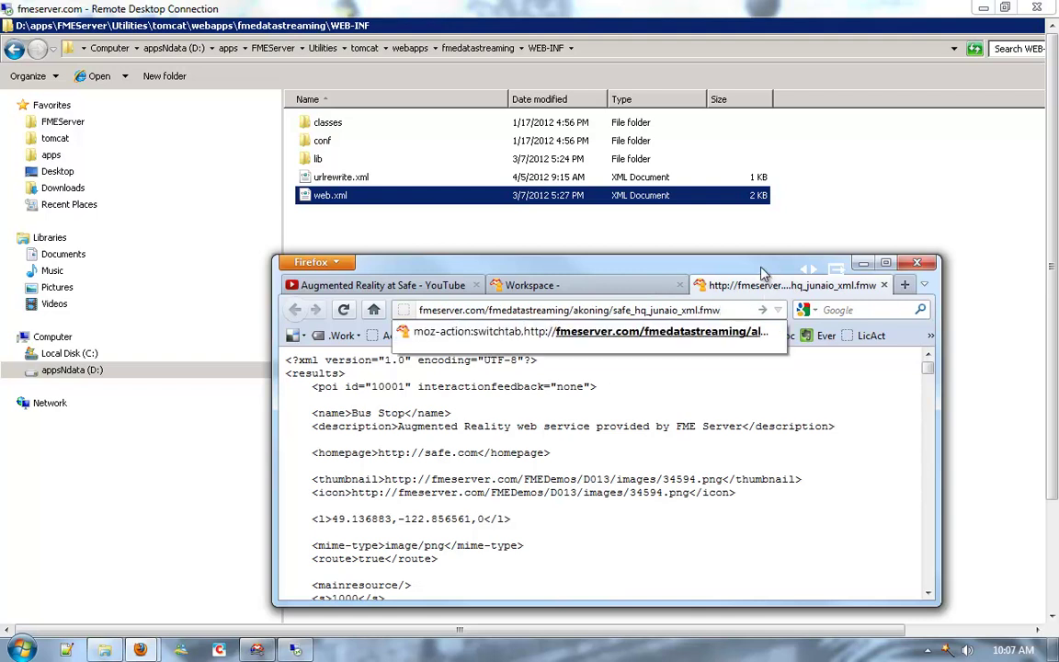
pyautogui.click(329, 198)
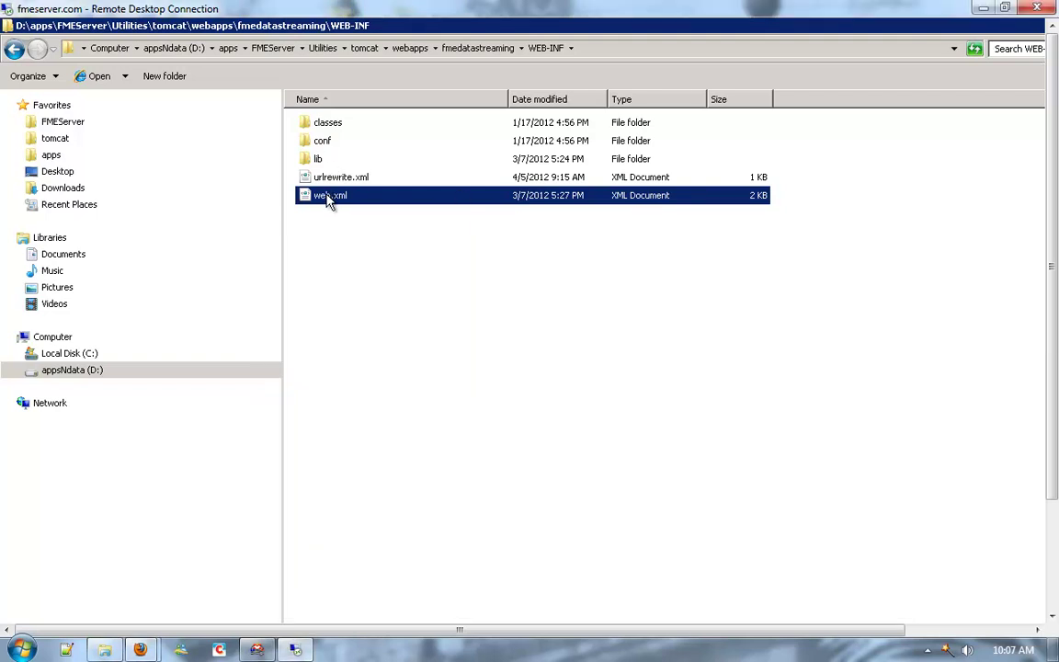
pyautogui.rightClick(329, 197)
pyautogui.click(597, 197)
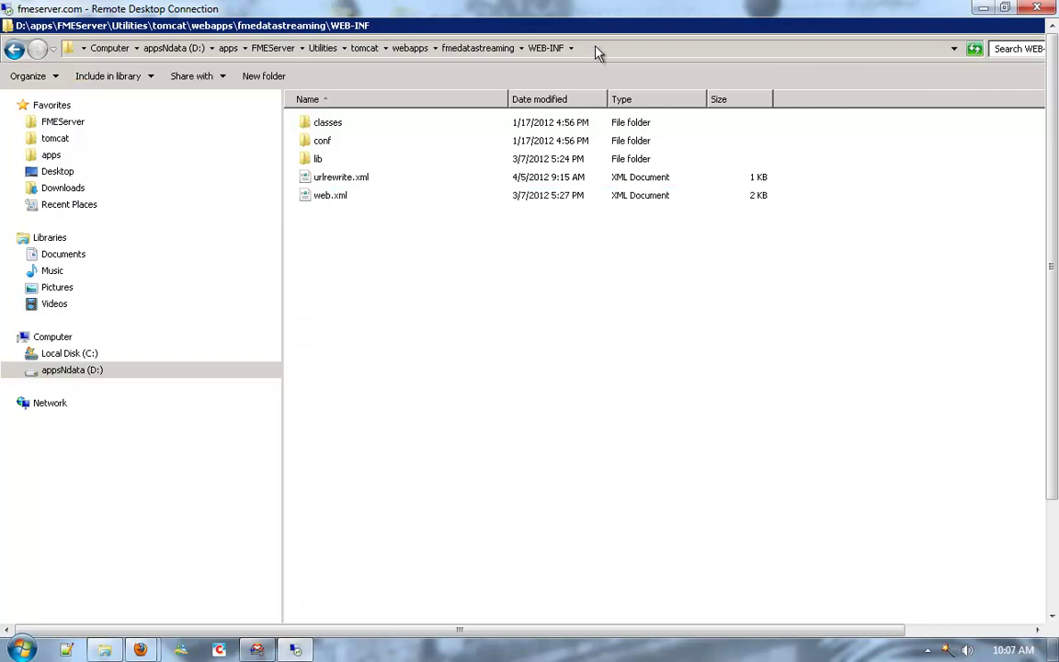
pyautogui.click(598, 51)
pyautogui.click(118, 50)
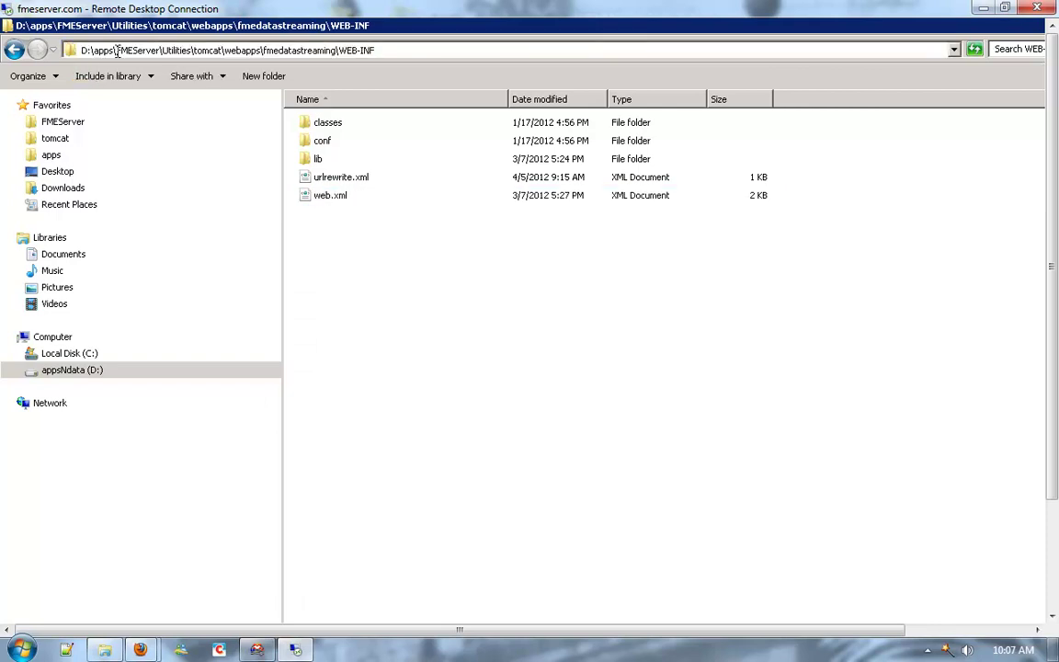
pyautogui.moveTo(118, 51); pyautogui.dragTo(187, 49)
pyautogui.click(217, 50)
pyautogui.moveTo(390, 50); pyautogui.dragTo(342, 53)
pyautogui.moveTo(262, 50); pyautogui.dragTo(334, 52)
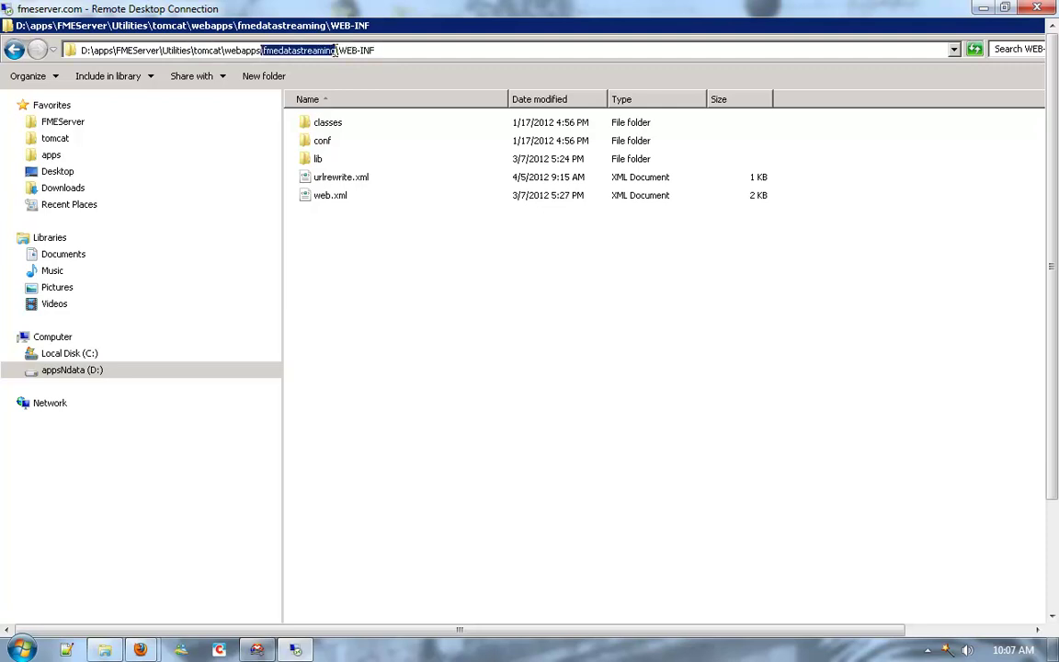
# - Open web.xml in Notepad++ and inspect the junaio filter-mapping's /junaio/ url pattern
pyautogui.click(339, 199)
pyautogui.rightClick(338, 199)
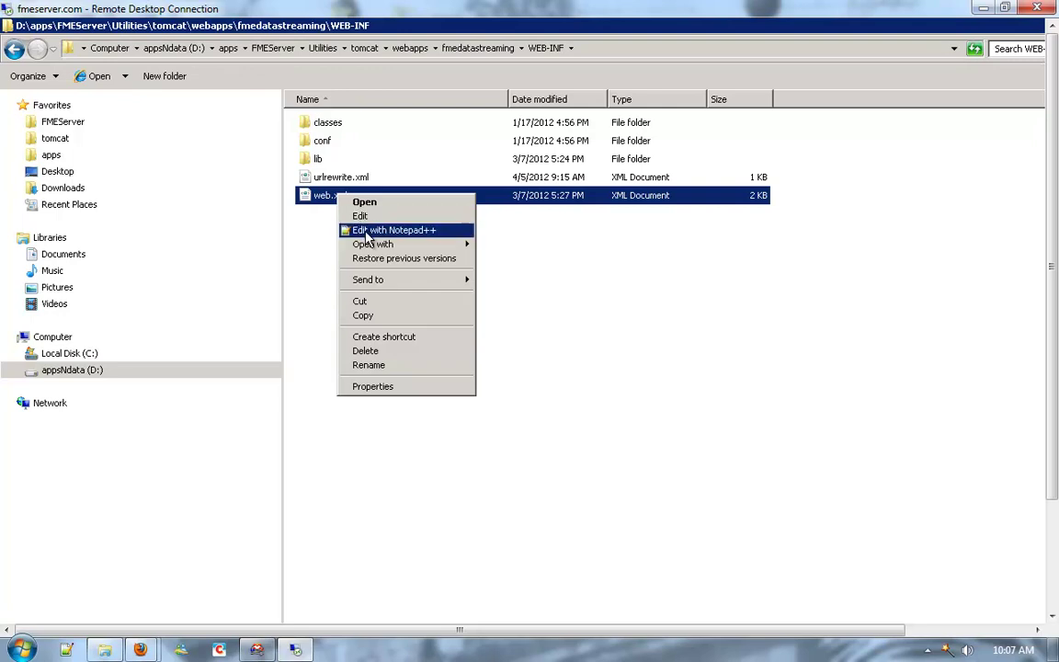
pyautogui.click(369, 231)
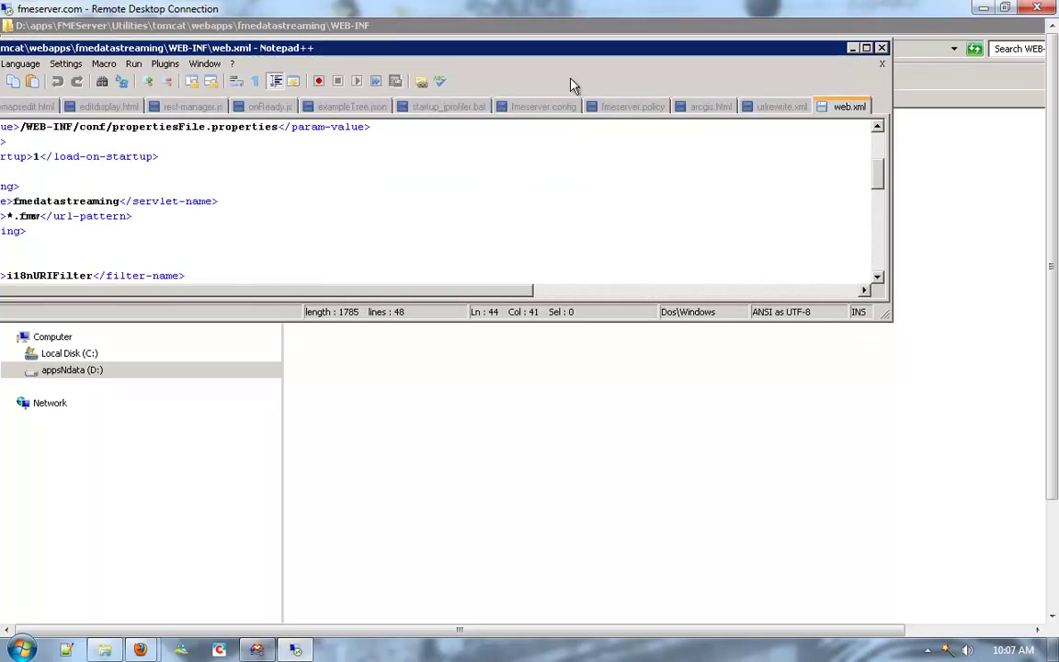
pyautogui.doubleClick(541, 53)
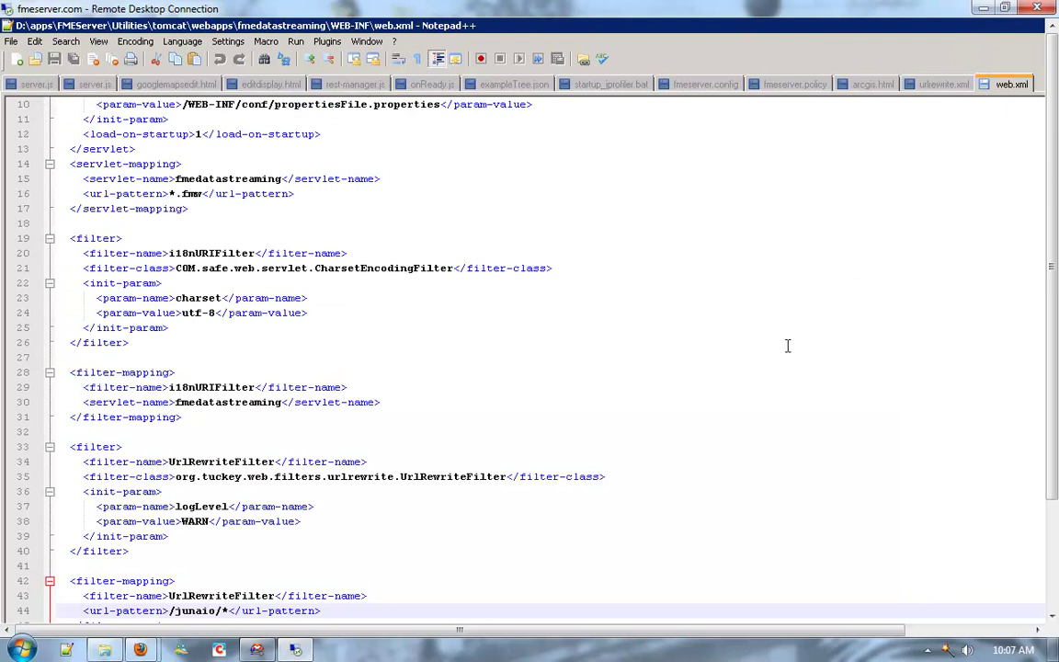
pyautogui.moveTo(1055, 315); pyautogui.dragTo(1055, 425)
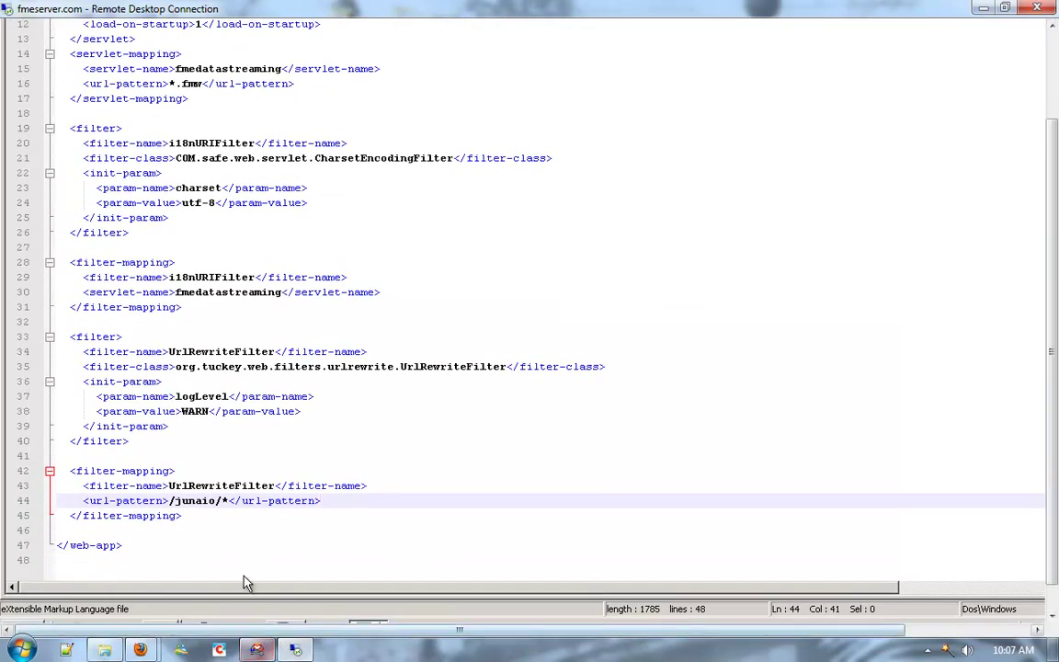
pyautogui.click(218, 520)
pyautogui.hotkey('shift', 'Up')
pyautogui.hotkey('shift', 'Up')
pyautogui.hotkey('shift', 'Up')
pyautogui.hotkey('shift', 'Home')
pyautogui.hotkey('shift', 'Home')
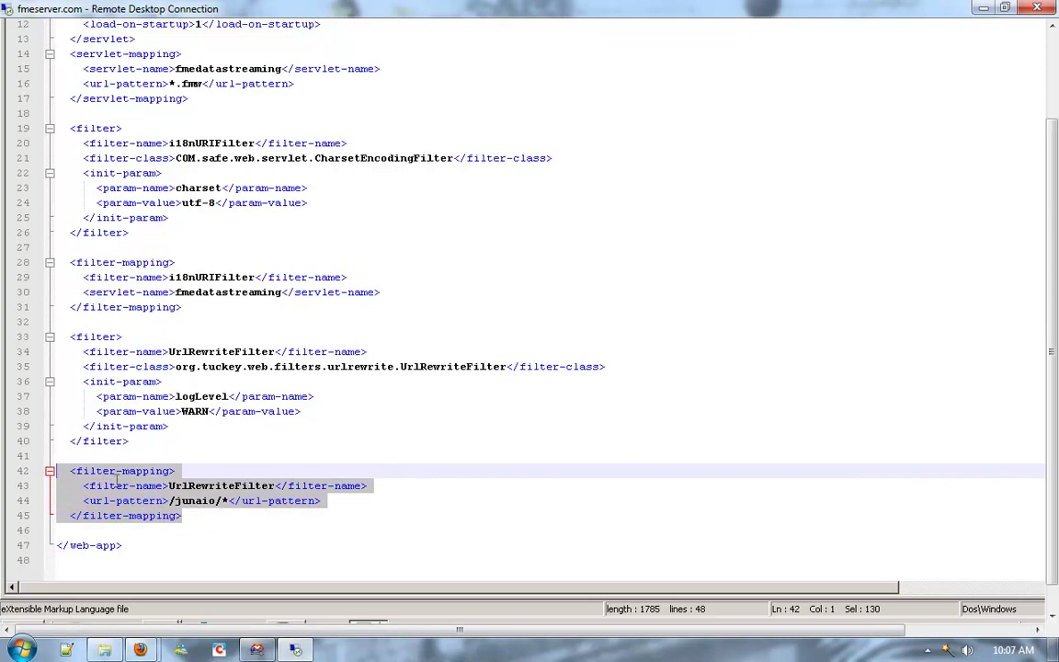
pyautogui.click(187, 501)
pyautogui.doubleClick(193, 501)
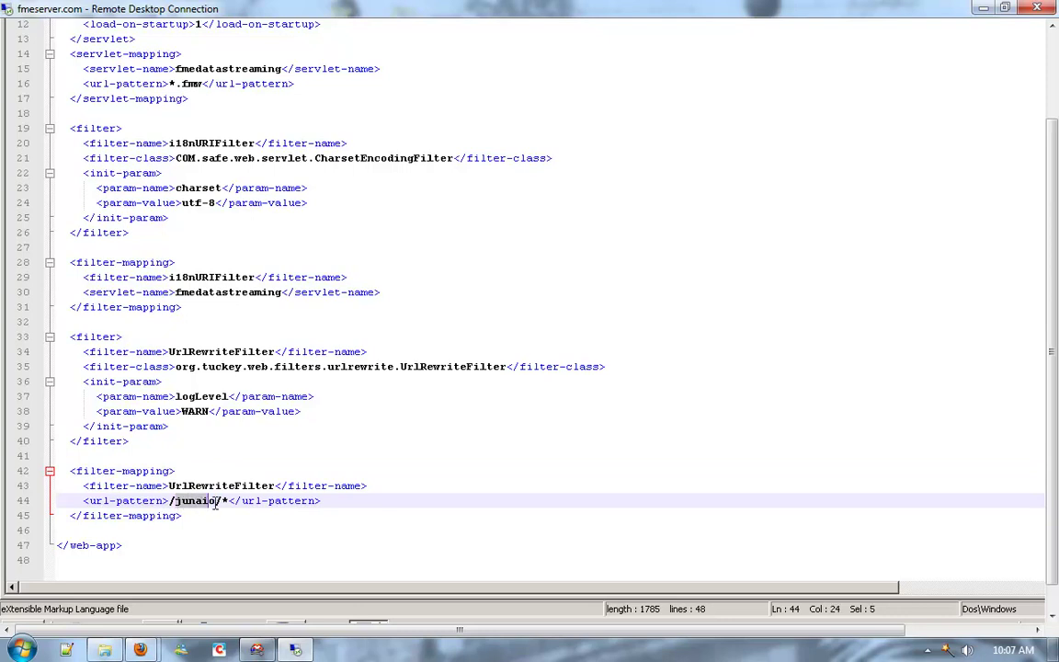
pyautogui.hotkey('shift', 'Right')
# - Open urlrewrite.xml from the WEB-INF folder with Notepad++
pyautogui.click(947, 23)
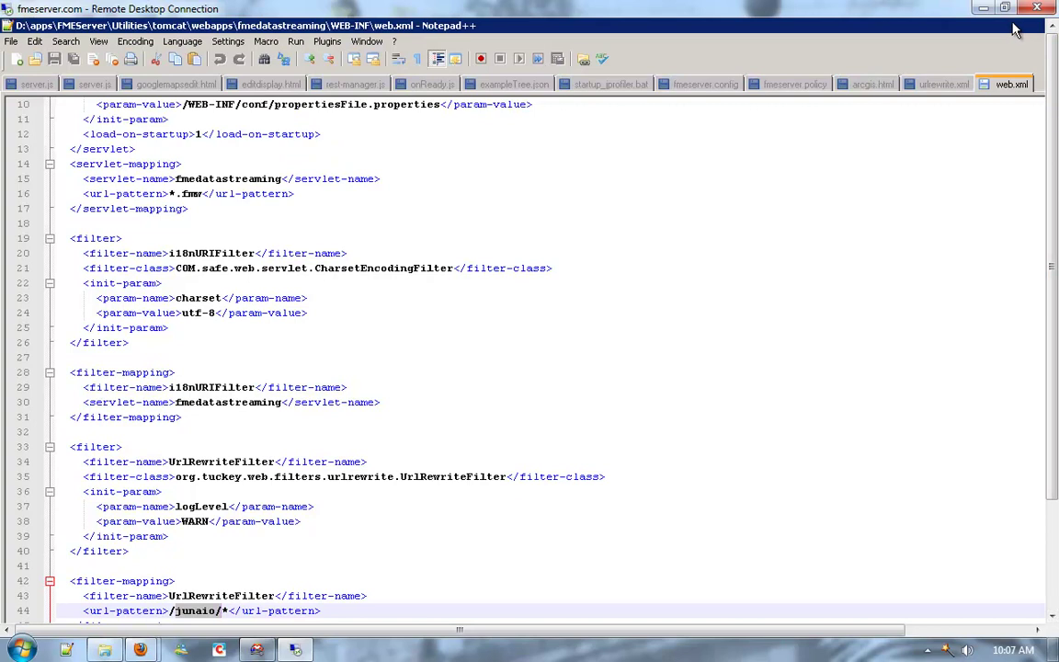
pyautogui.doubleClick(915, 27)
pyautogui.click(914, 184)
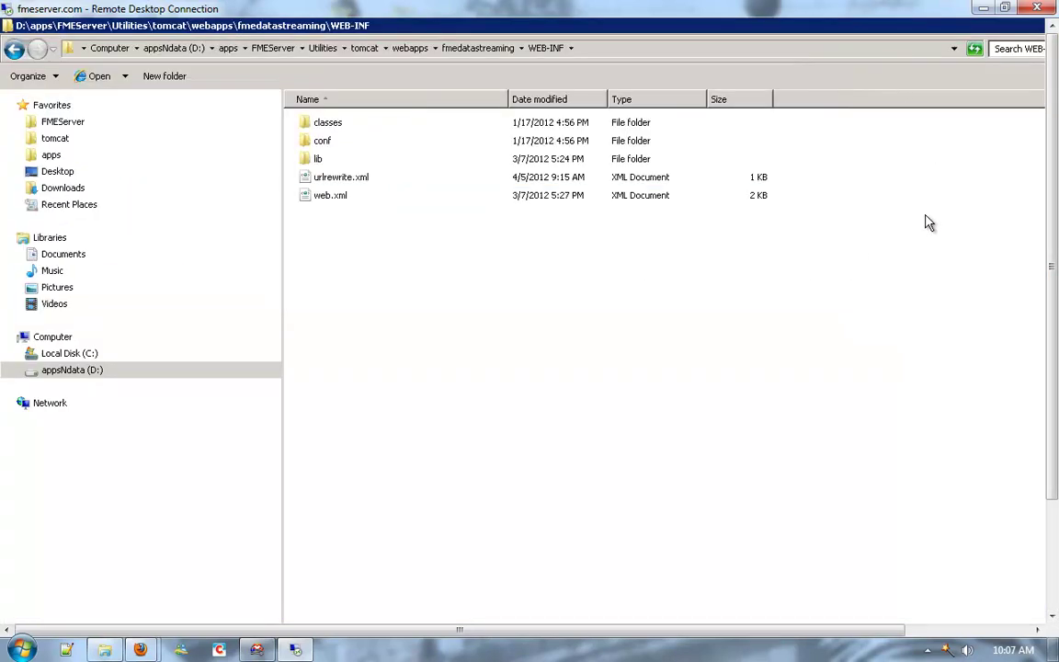
pyautogui.click(332, 183)
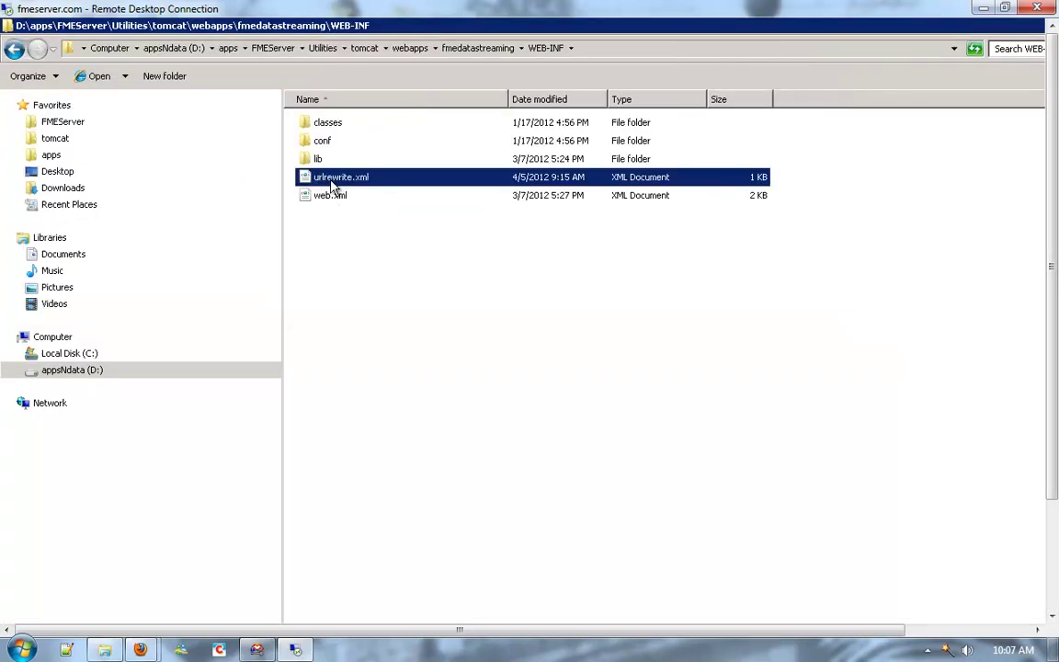
pyautogui.rightClick(331, 187)
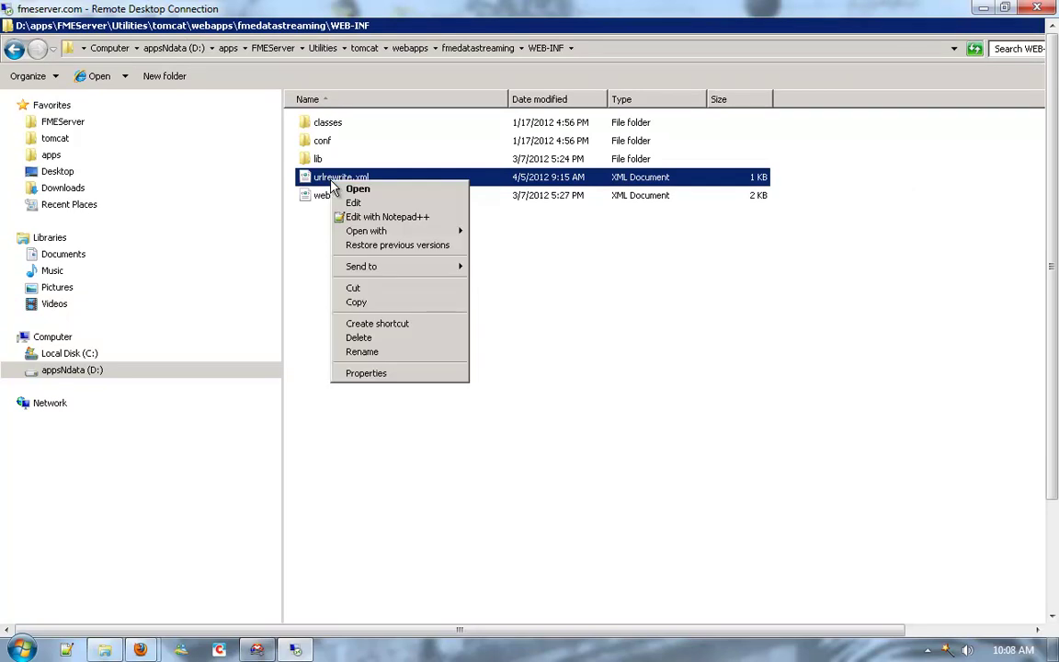
pyautogui.click(359, 215)
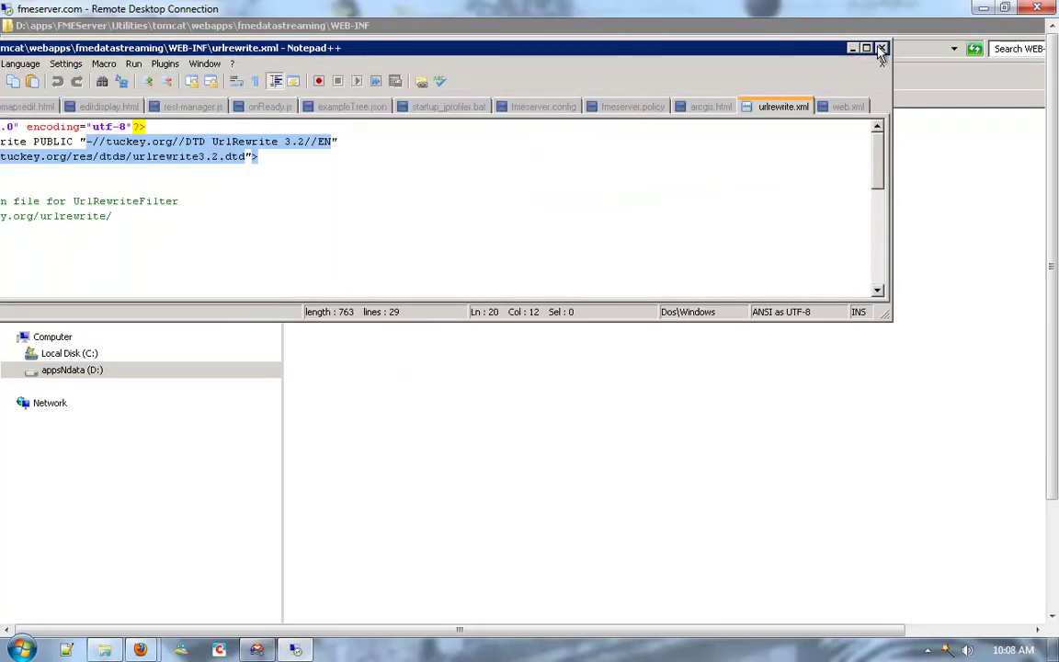
# - Show the full urlrewrite.xml rules with Firefox's safe_hq_junaio_xml.fmw XML output placed below them
pyautogui.doubleClick(791, 46)
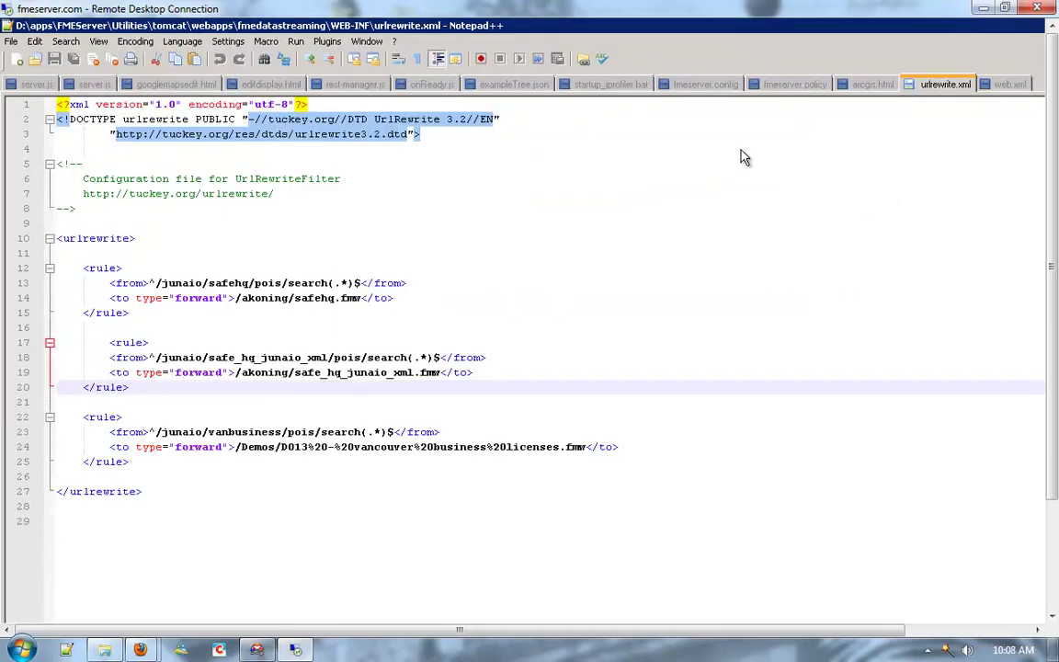
pyautogui.click(148, 238)
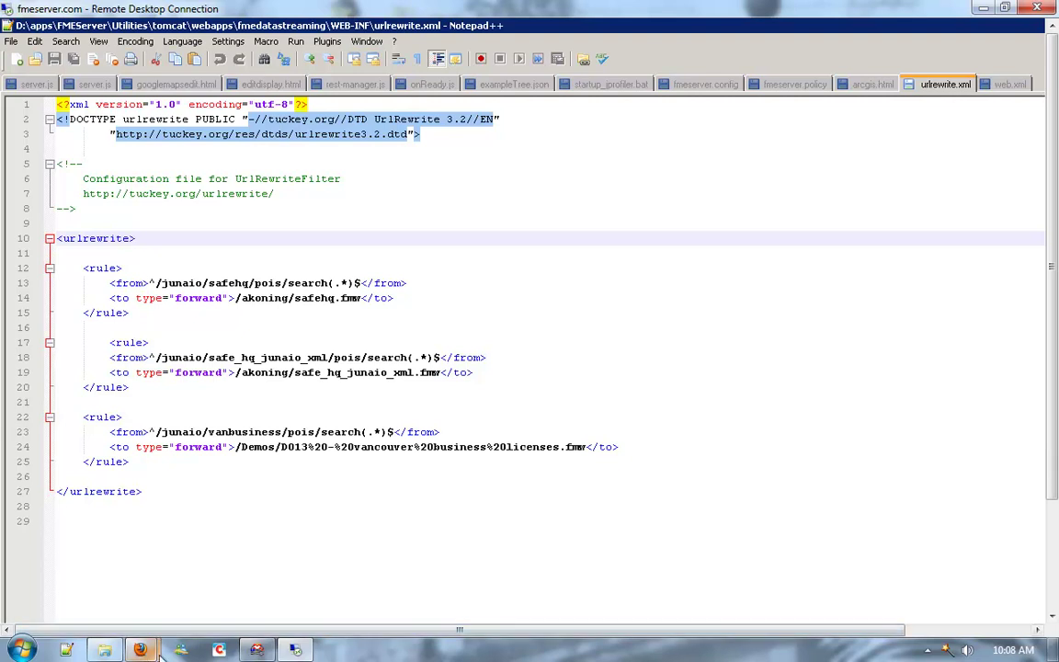
pyautogui.hotkey('alt', 'Tab')
pyautogui.moveTo(635, 263); pyautogui.dragTo(761, 258)
pyautogui.click(853, 307)
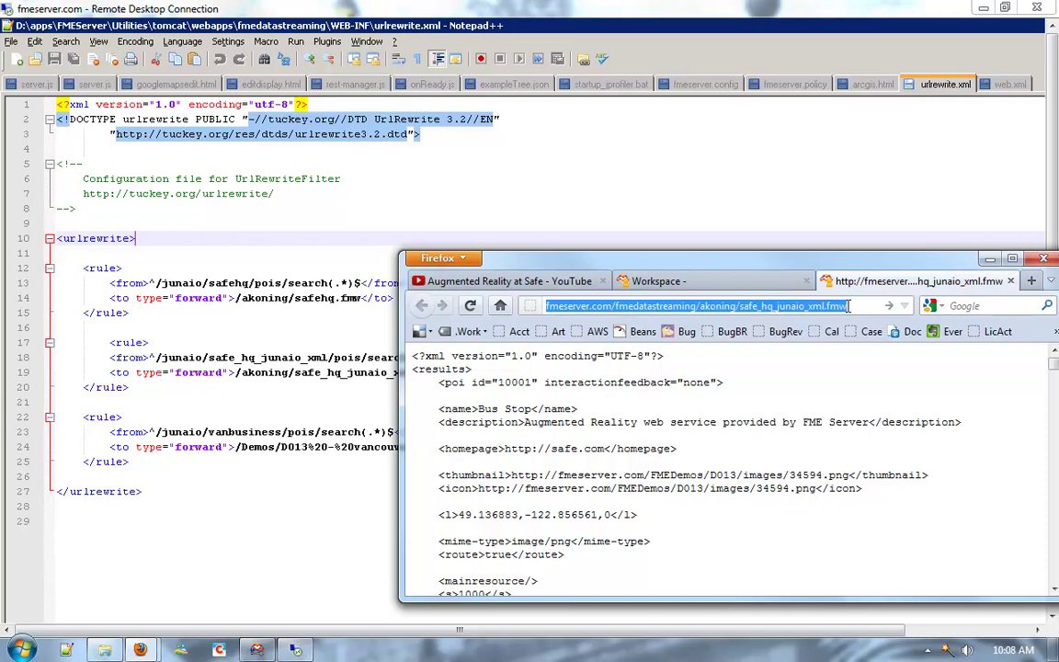
pyautogui.moveTo(708, 259); pyautogui.dragTo(633, 426)
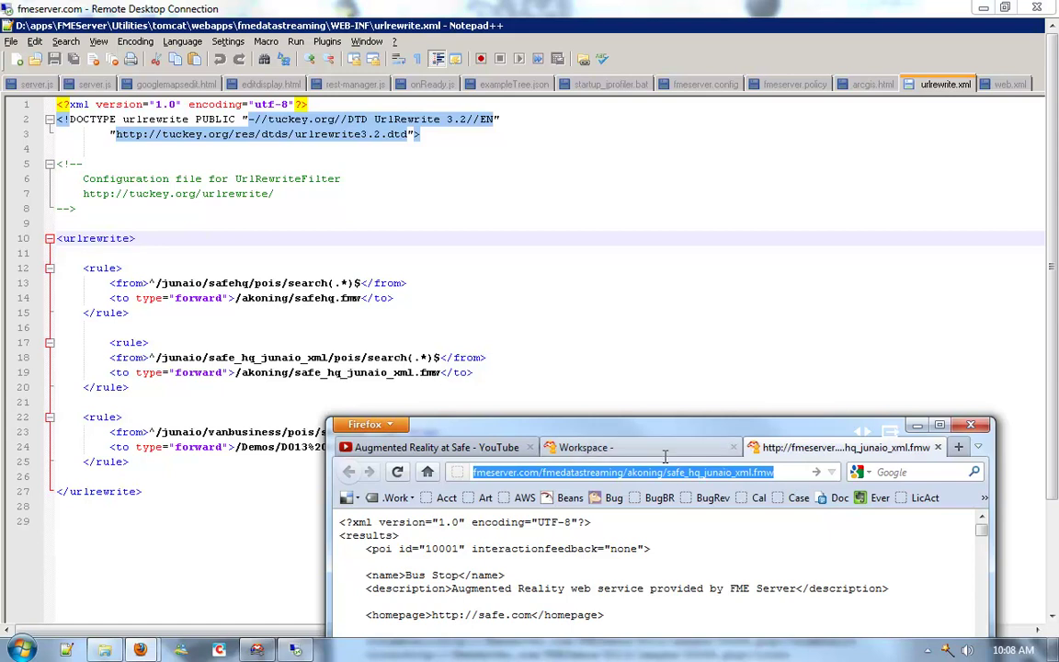
# - Try the line-18 rule path in Firefox's address, then go forward to the pois/search rewrite page
pyautogui.click(157, 357)
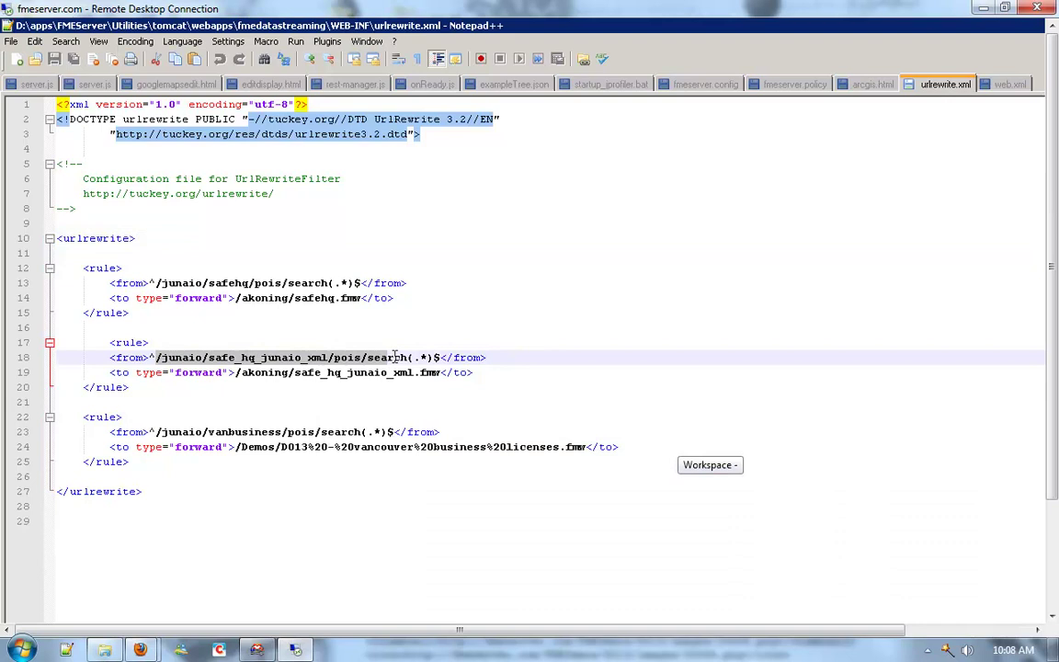
pyautogui.hotkey('alt', 'Tab')
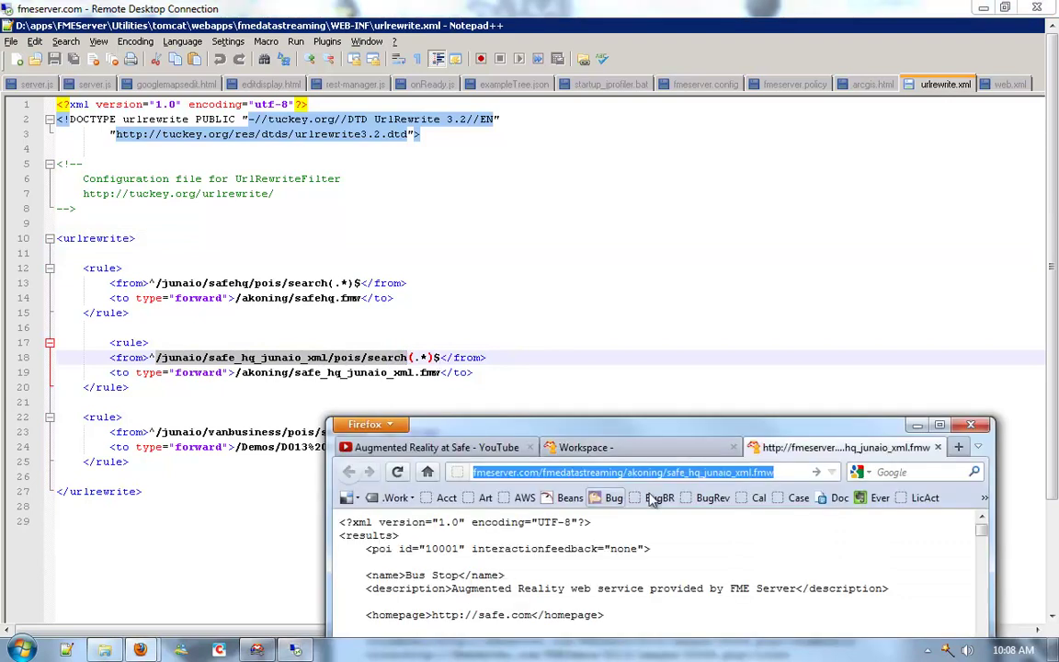
pyautogui.moveTo(773, 472); pyautogui.dragTo(624, 472)
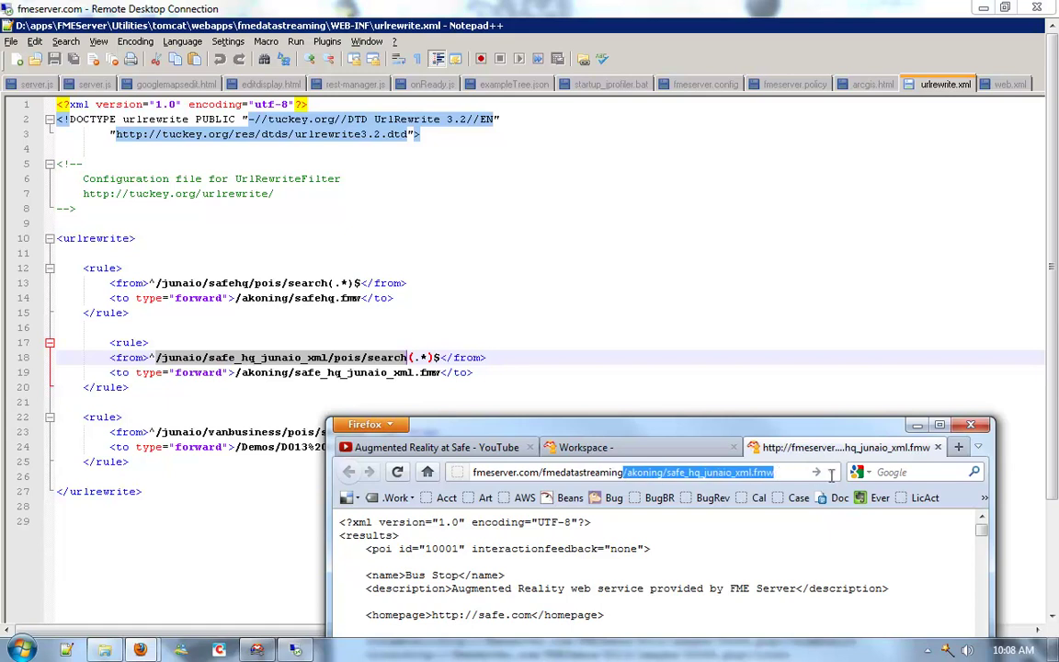
pyautogui.write('/junaio/safe_hq_junaio_xml/pois/search')
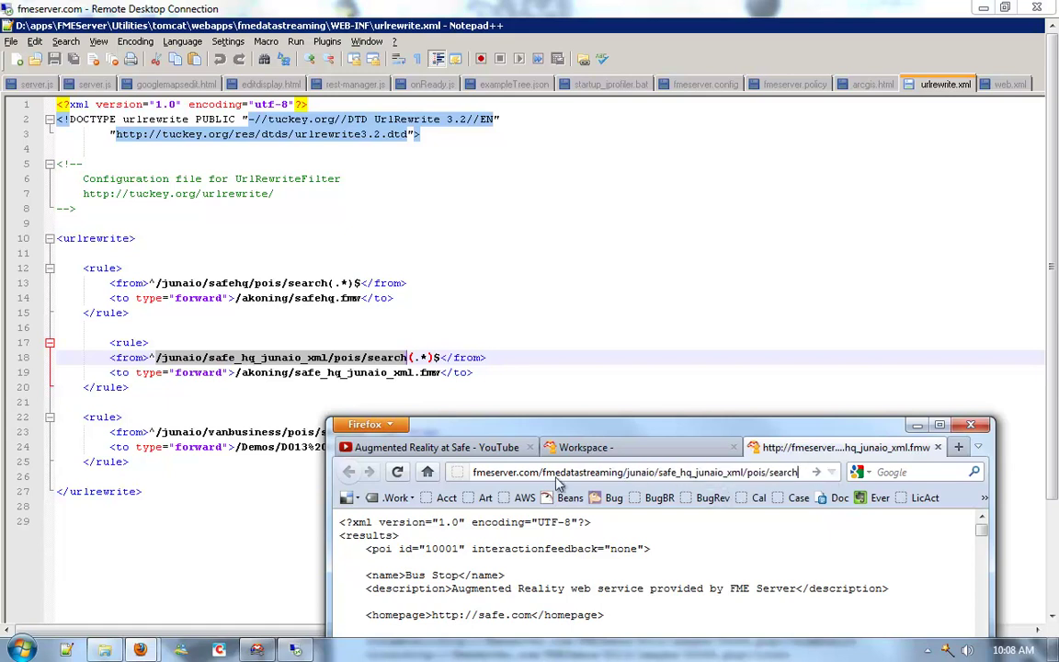
pyautogui.hotkey('ctrl', 'z')
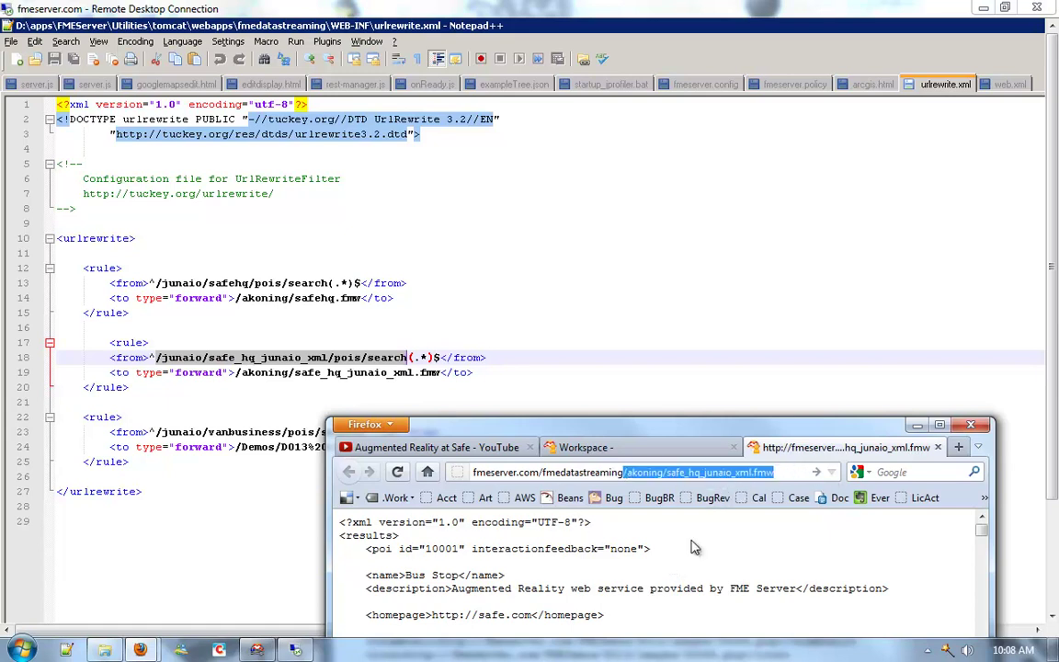
pyautogui.click(692, 567)
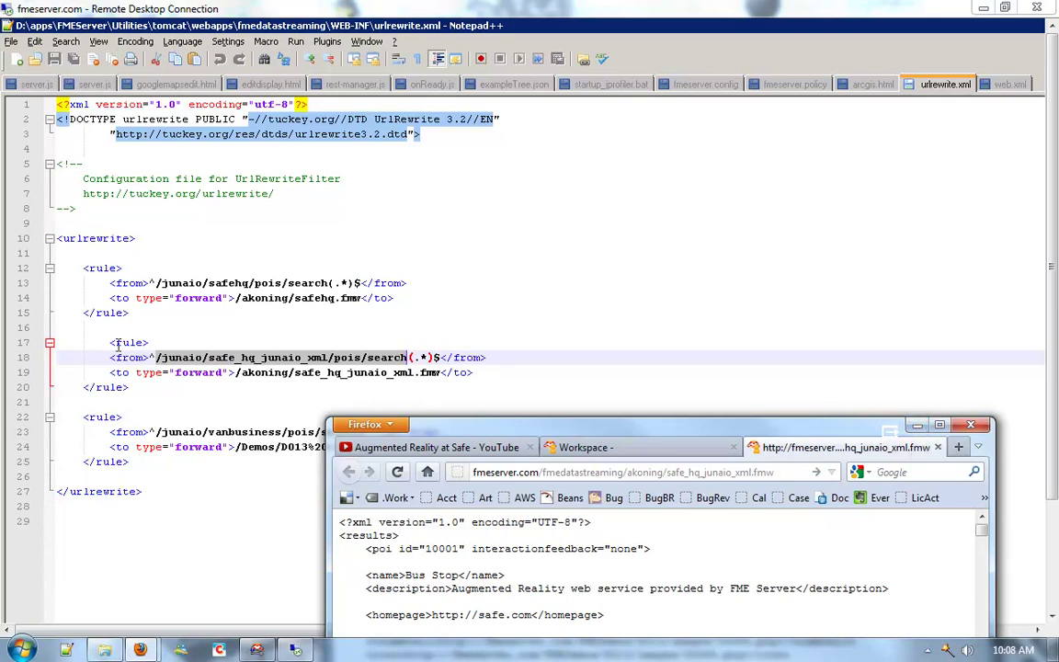
pyautogui.click(369, 472)
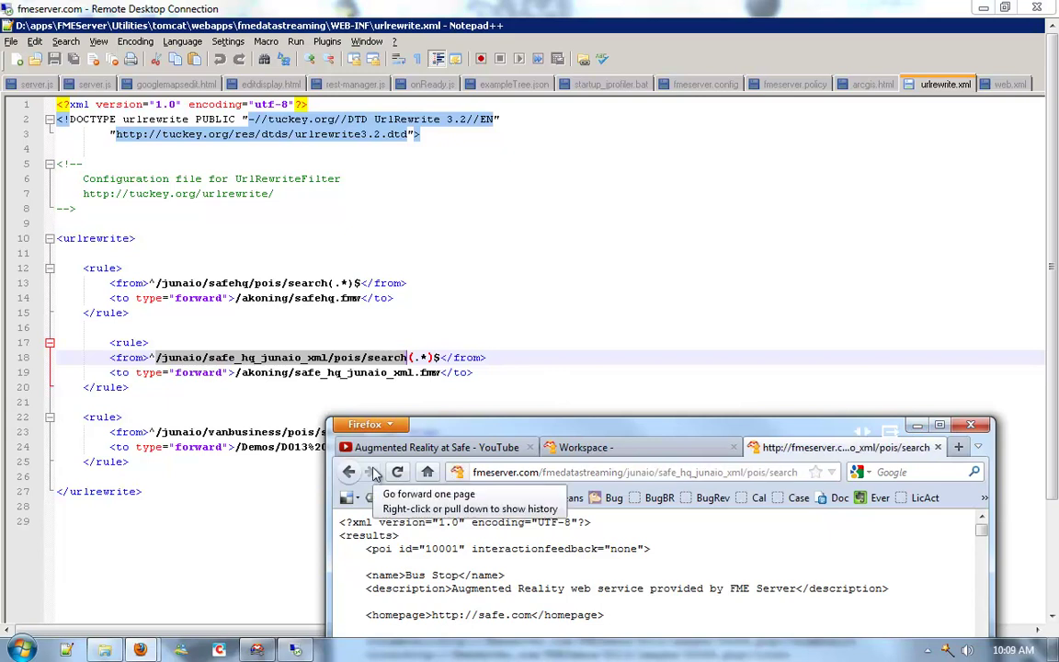
pyautogui.moveTo(746, 472); pyautogui.dragTo(798, 472)
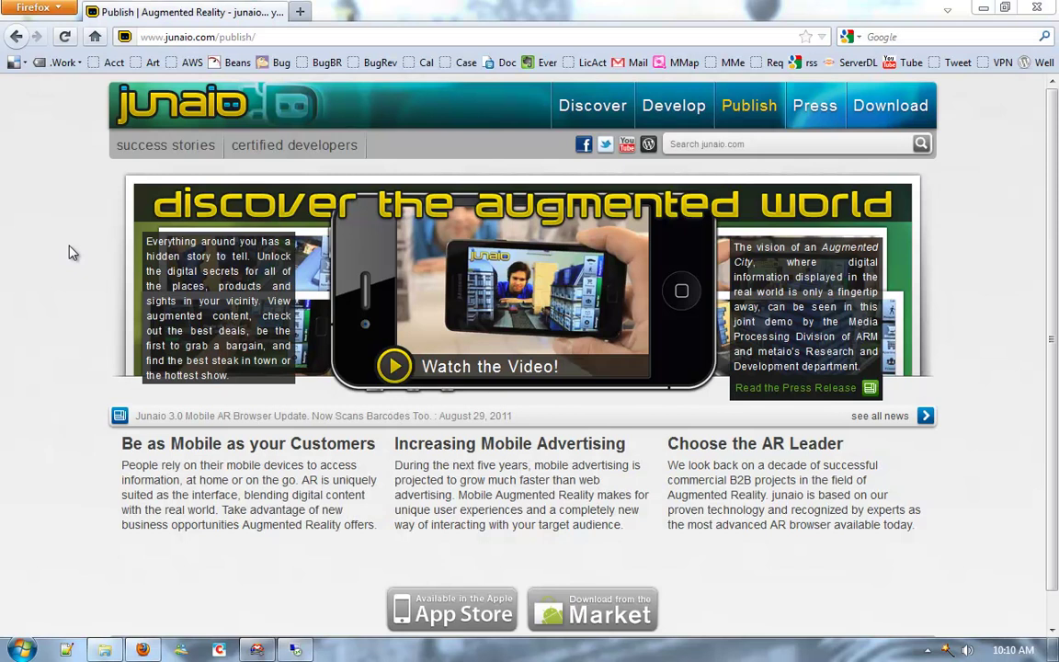
# - Log in to Junaio's Develop > My Channels page with the developer account username and password
pyautogui.click(676, 108)
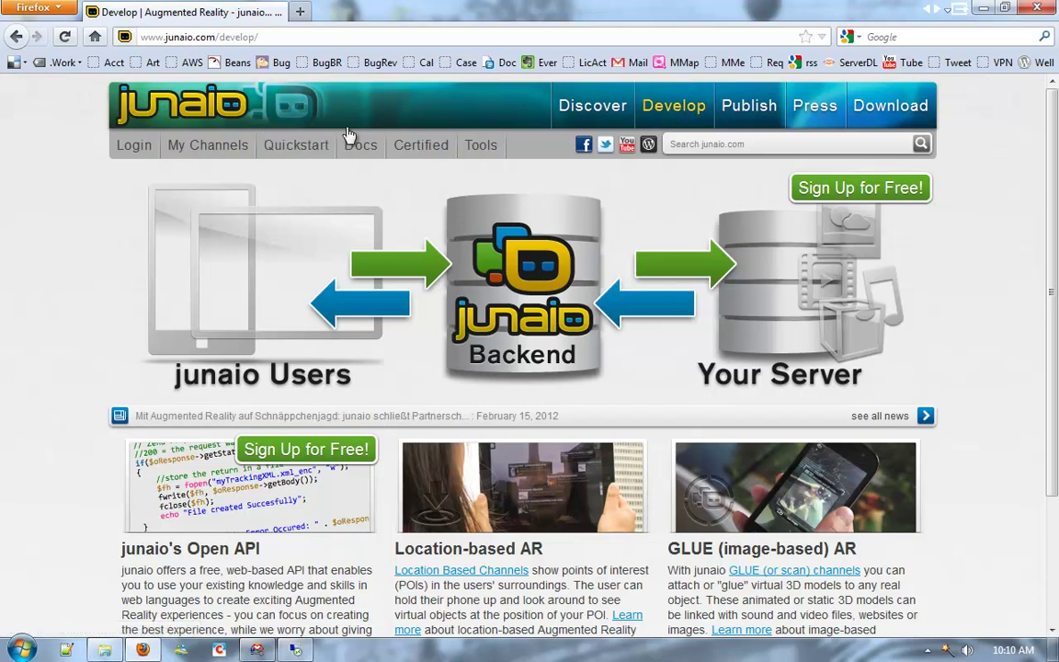
pyautogui.click(206, 155)
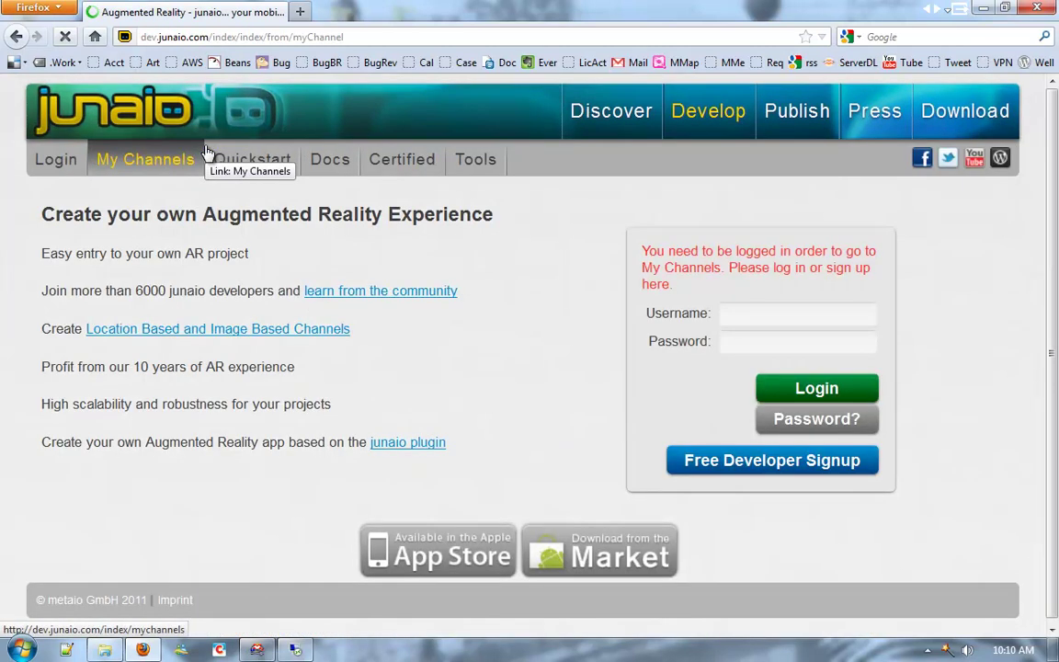
pyautogui.click(815, 311)
pyautogui.write('fmejunaio')
pyautogui.press('Tab')
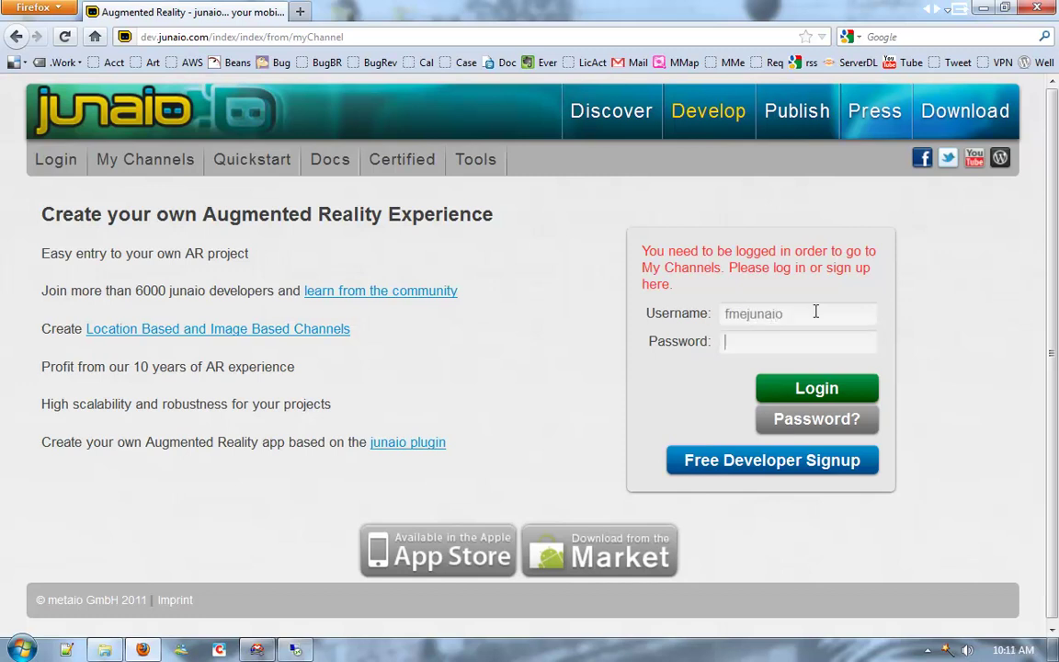
pyautogui.write('******')
pyautogui.press('Return')
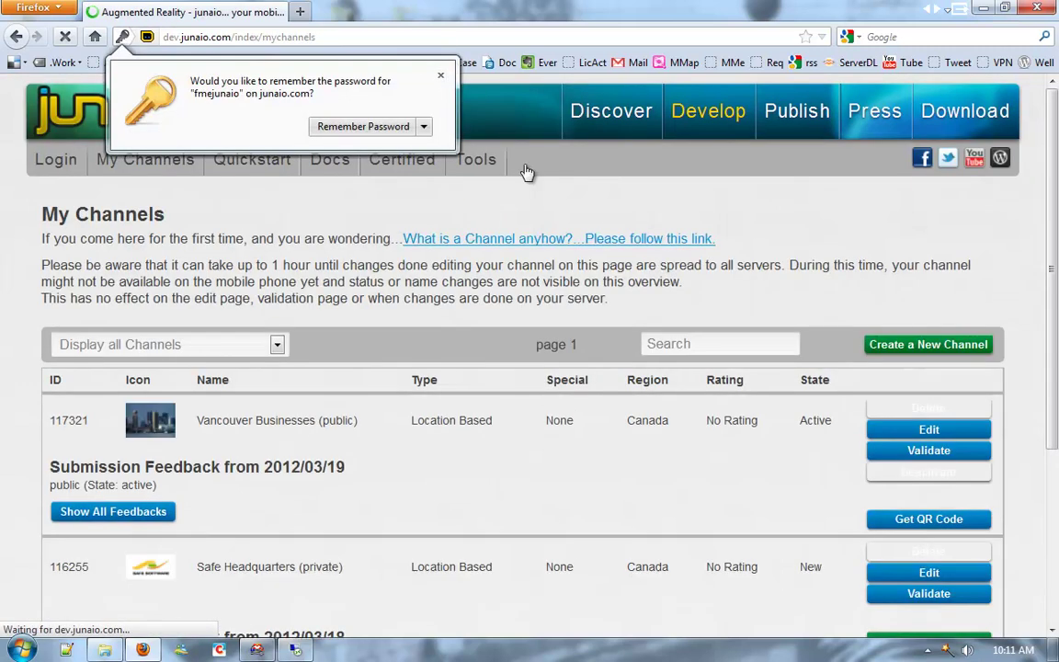
pyautogui.click(442, 75)
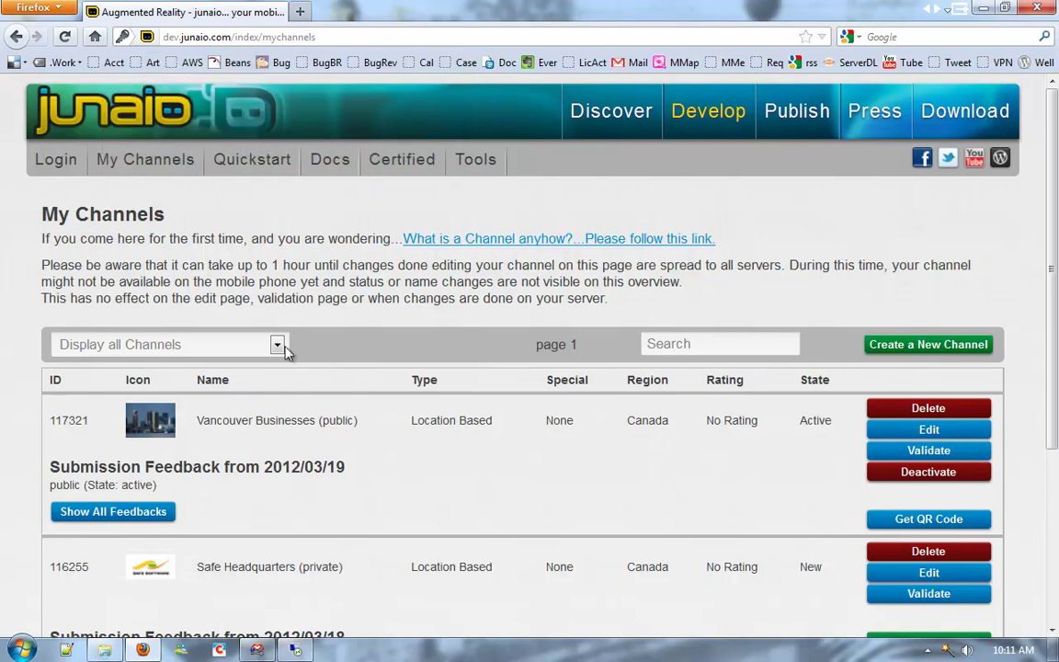
pyautogui.scroll(-3, 260, 315)
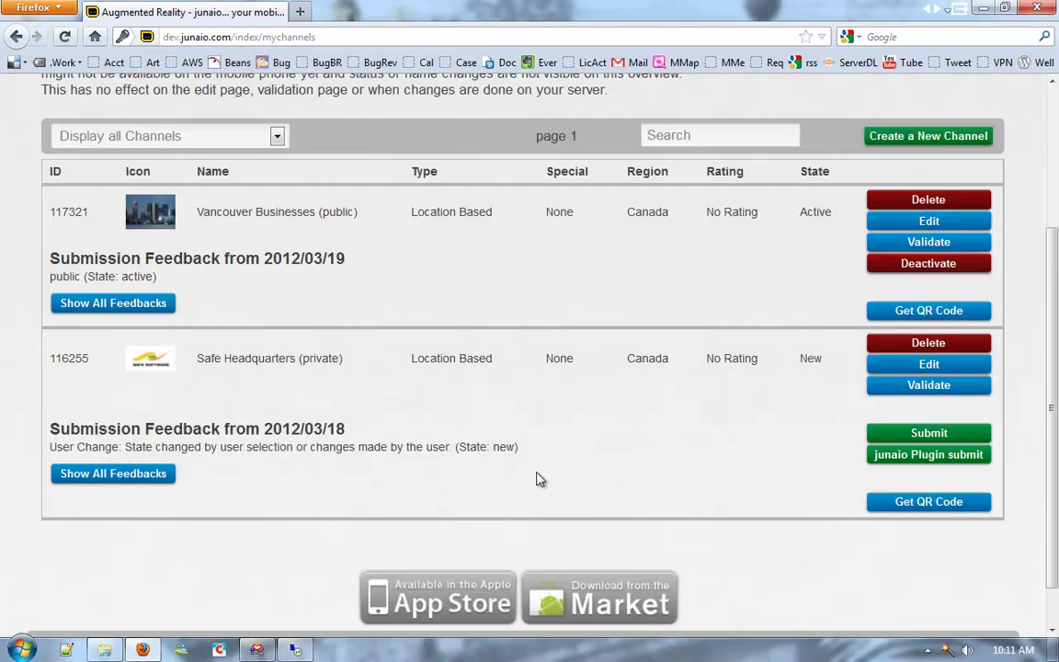
# - Start a new channel named 'Safe Headquarters - Points of Interest'
pyautogui.click(927, 140)
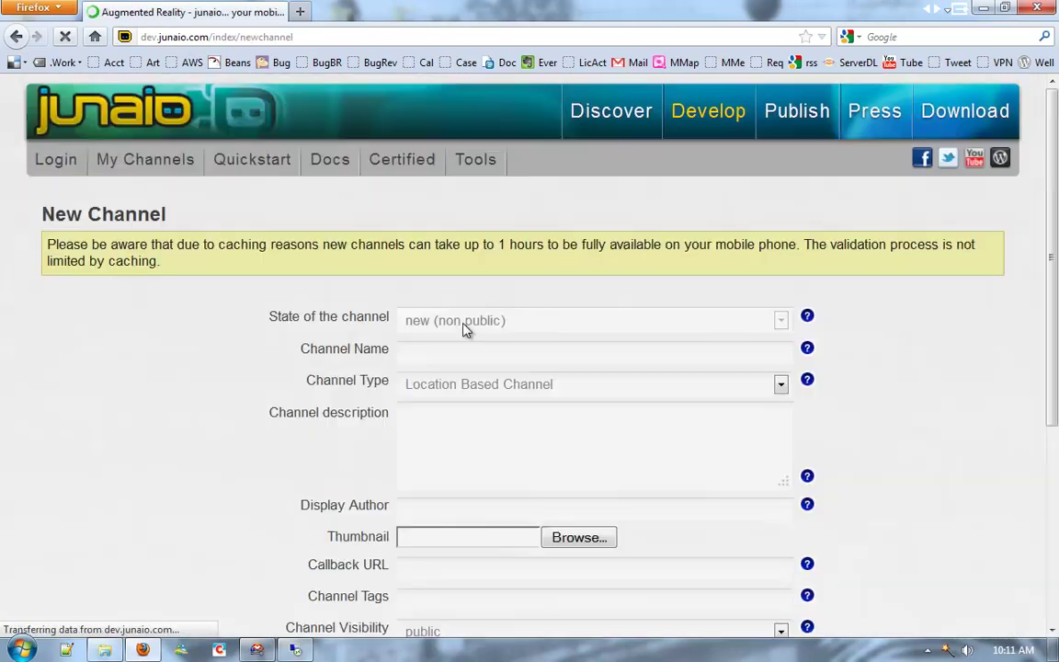
pyautogui.click(455, 356)
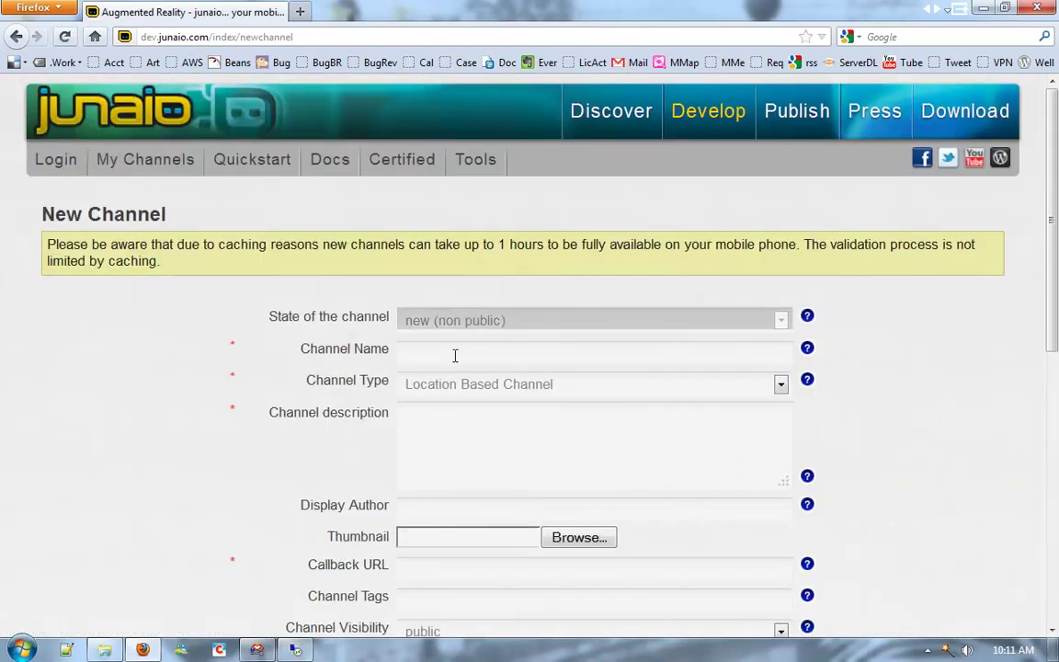
pyautogui.write('safe hq')
pyautogui.press('BackSpace')
pyautogui.press('BackSpace')
pyautogui.press('BackSpace')
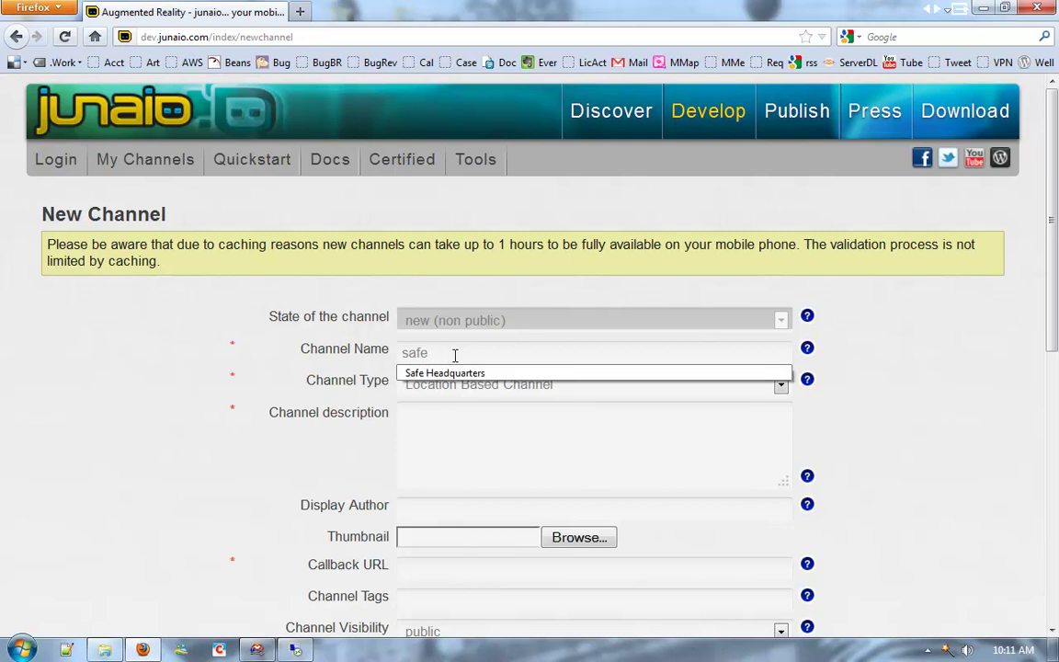
pyautogui.click(418, 371)
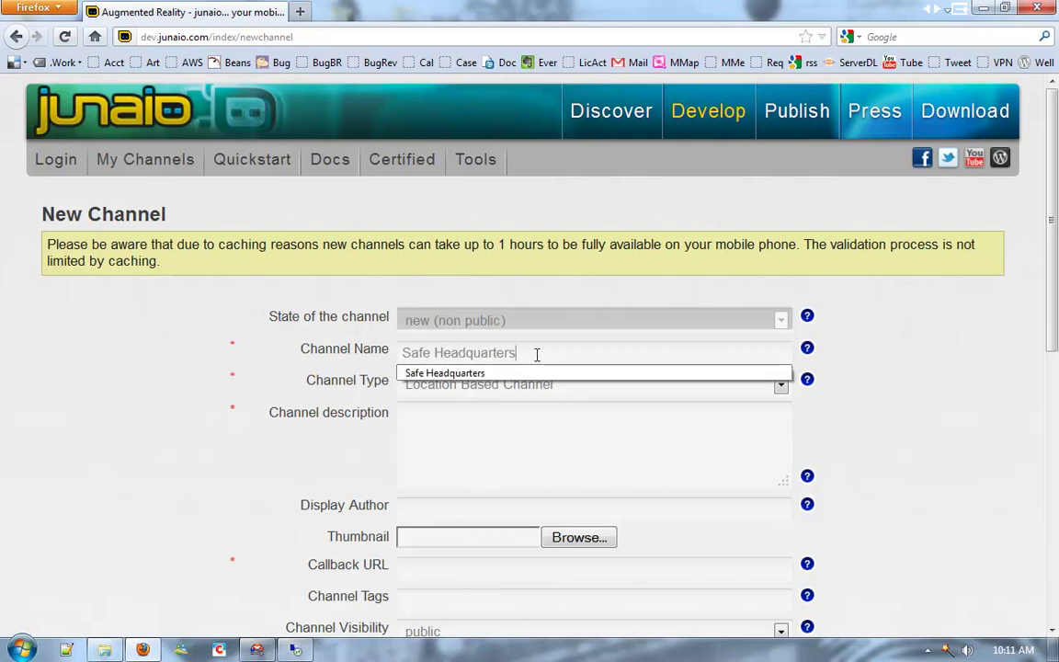
pyautogui.write('- Points o')
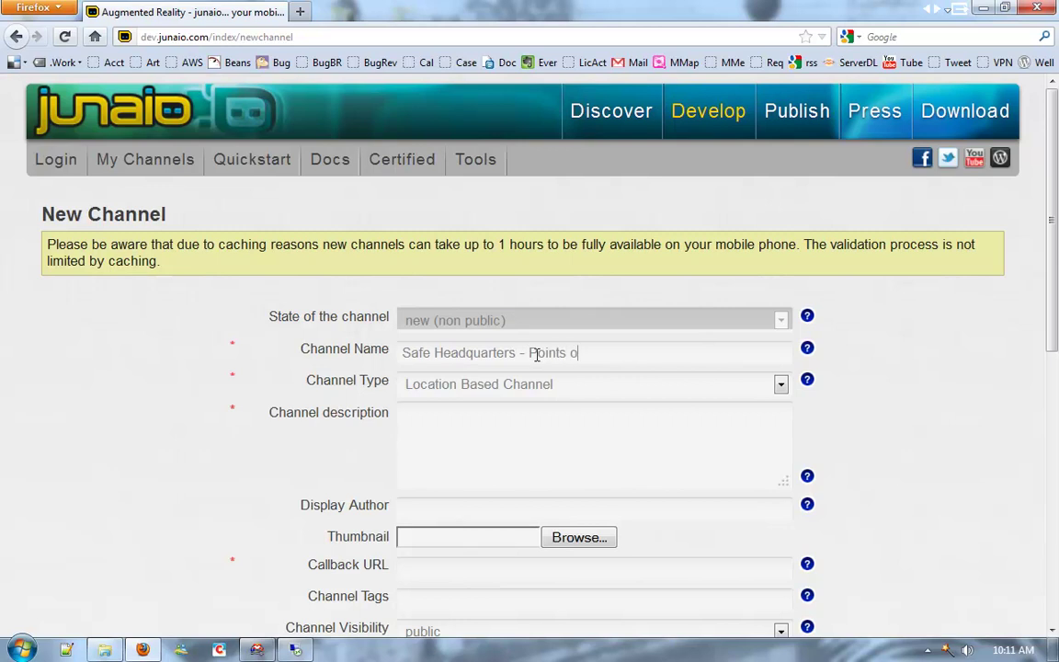
pyautogui.write('f Inter4est')
# - Enter the channel description 'Interesting map of Safe'
pyautogui.click(441, 457)
pyautogui.write('Interes')
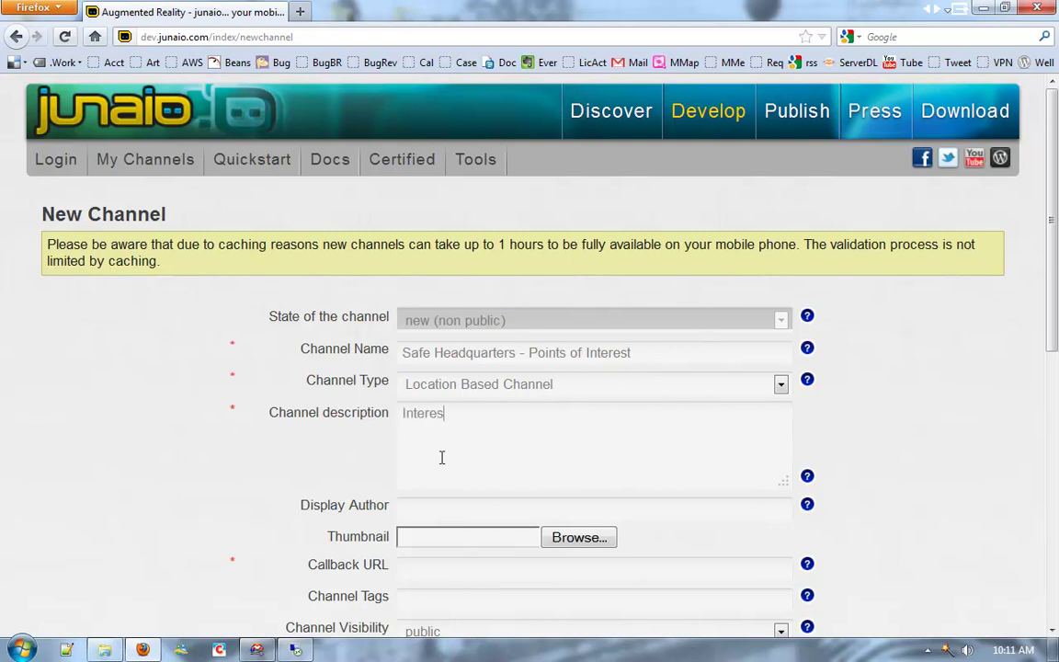
pyautogui.write('ting map of Safe')
pyautogui.scroll(-2, 441, 457)
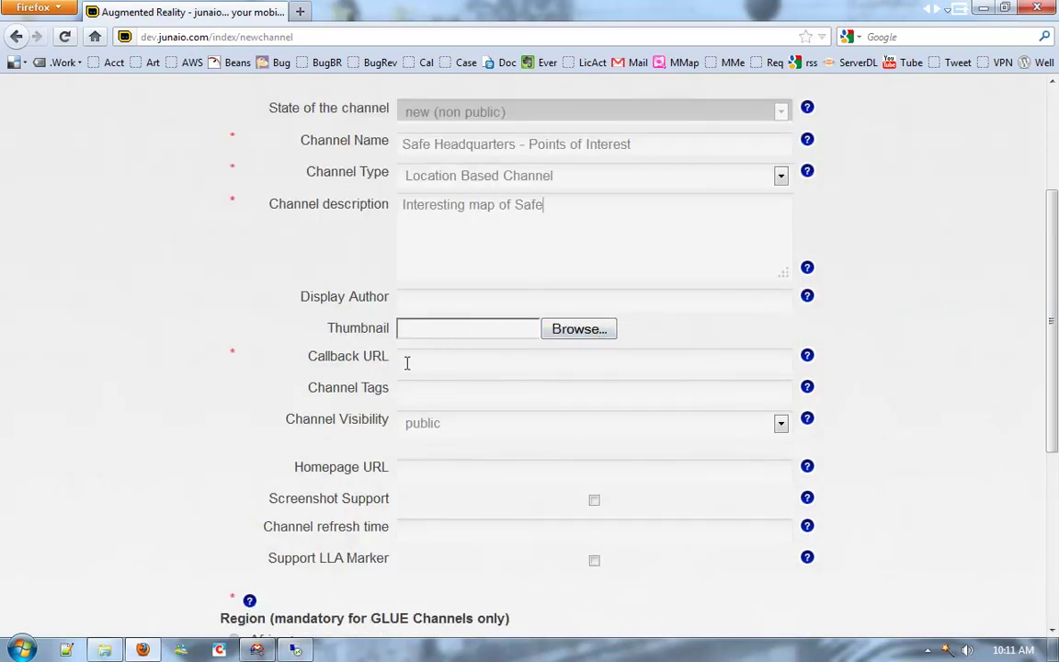
pyautogui.click(464, 355)
# - Copy the selected rewrite rule path from urlrewrite.xml in Notepad++
pyautogui.moveTo(142, 650)
pyautogui.click(295, 650)
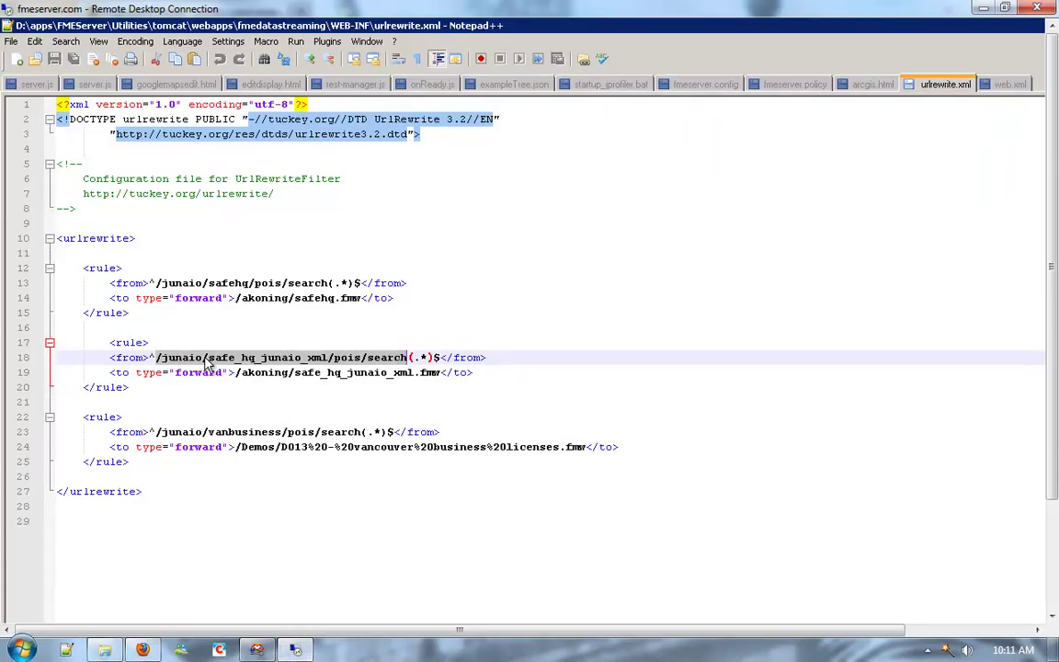
pyautogui.rightClick(158, 358)
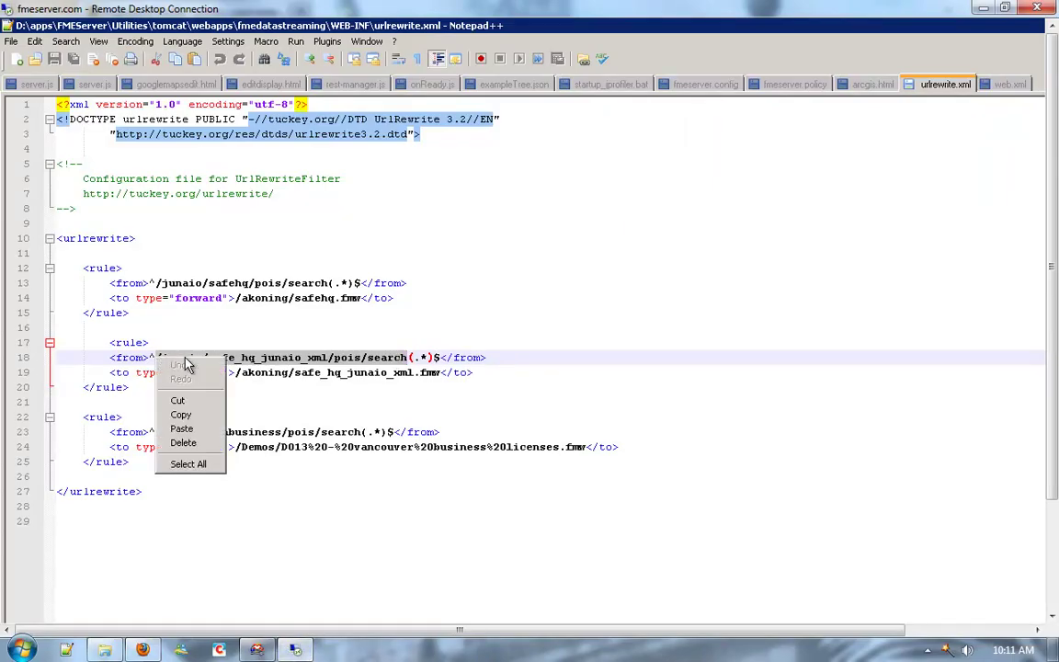
pyautogui.click(180, 415)
pyautogui.hotkey('alt', 'Tab')
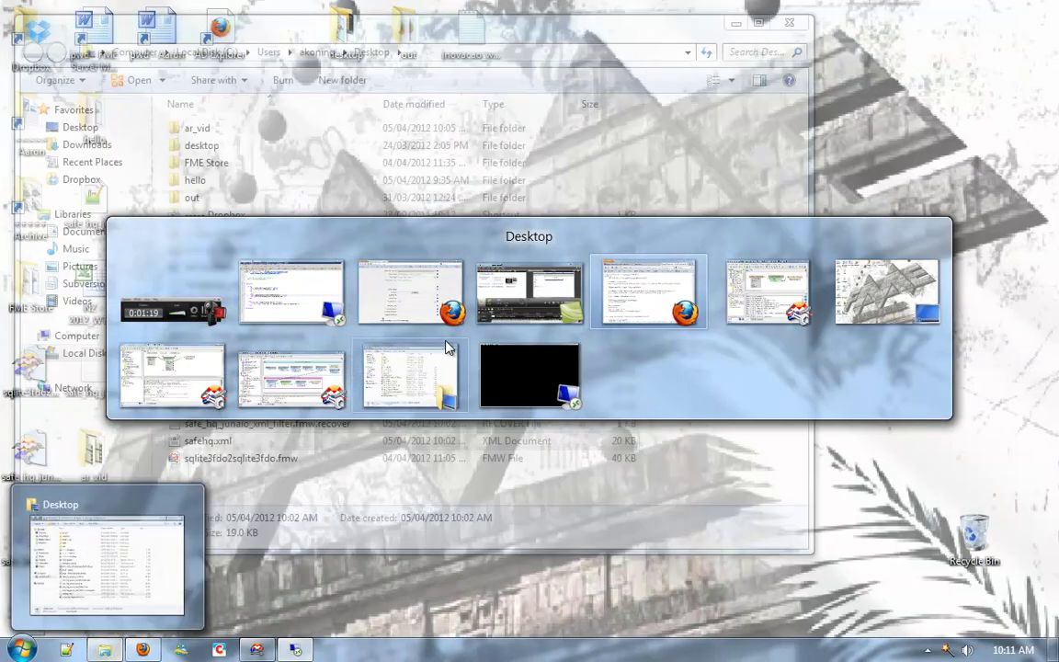
pyautogui.moveTo(410, 287)
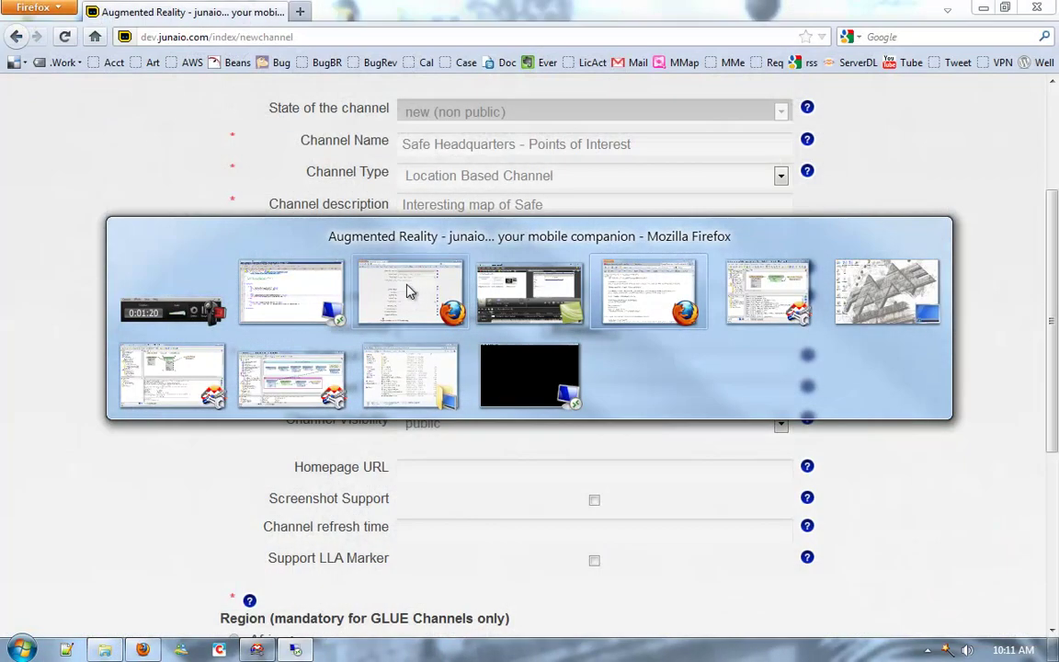
pyautogui.moveTo(668, 286)
pyautogui.click(291, 290)
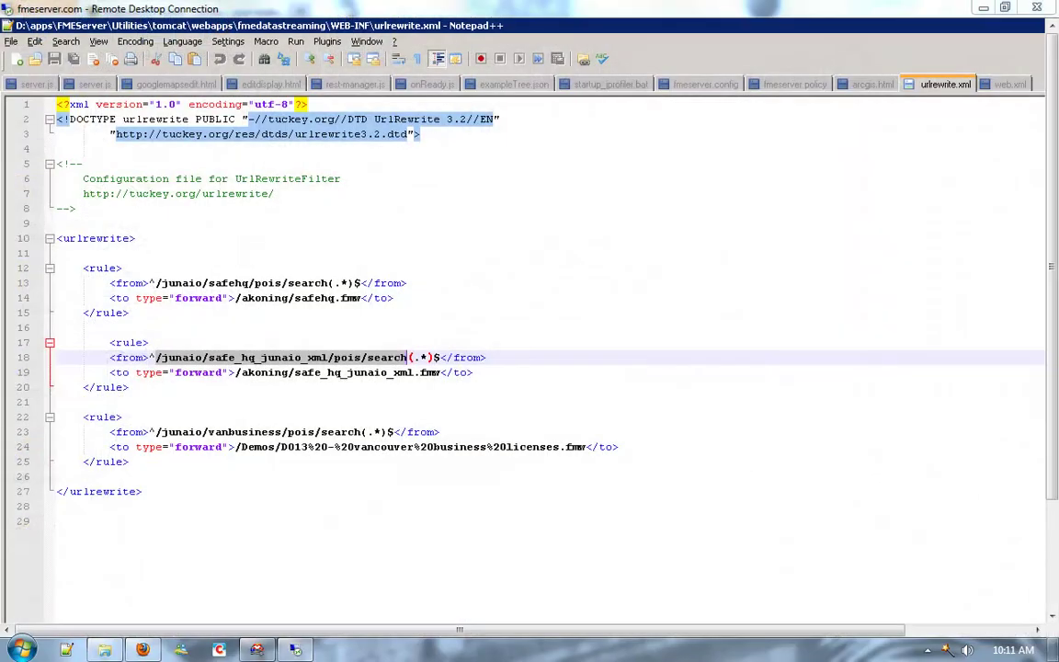
# - Copy the base feed address ending in safe_hq_junaio_xml/ from Firefox's address bar
pyautogui.hotkey('alt', 'Tab')
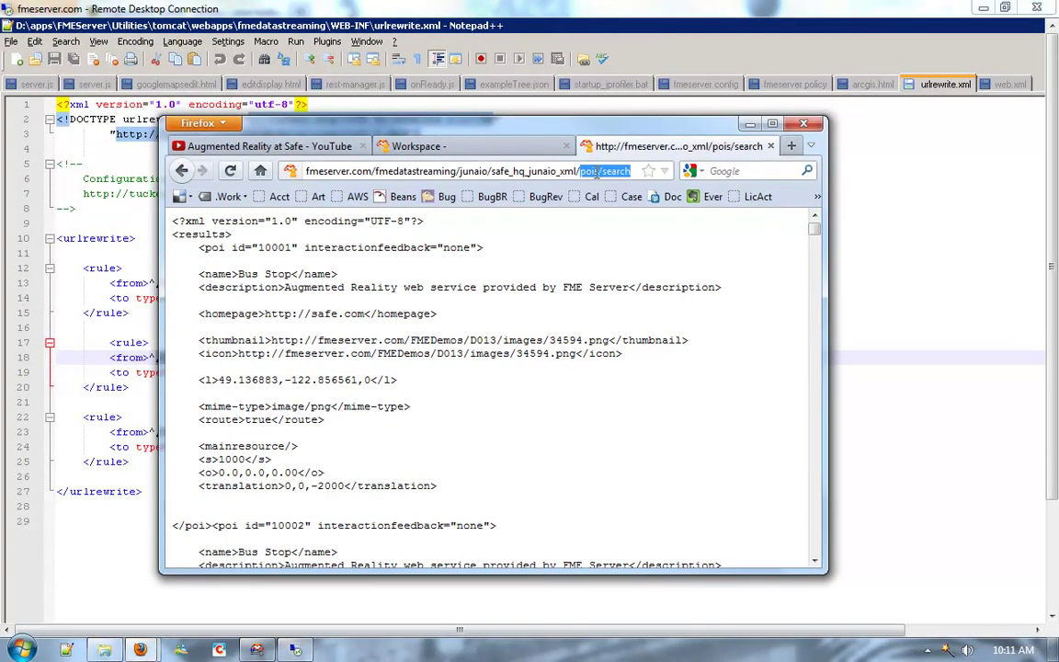
pyautogui.click(568, 171)
pyautogui.click(575, 171)
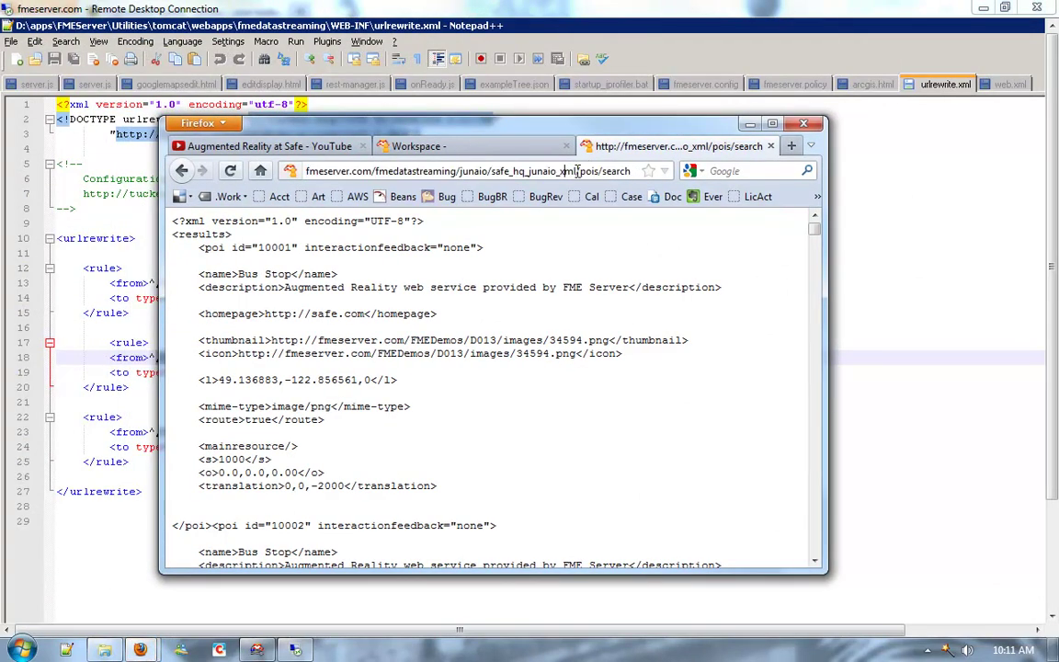
pyautogui.hotkey('shift', 'Home')
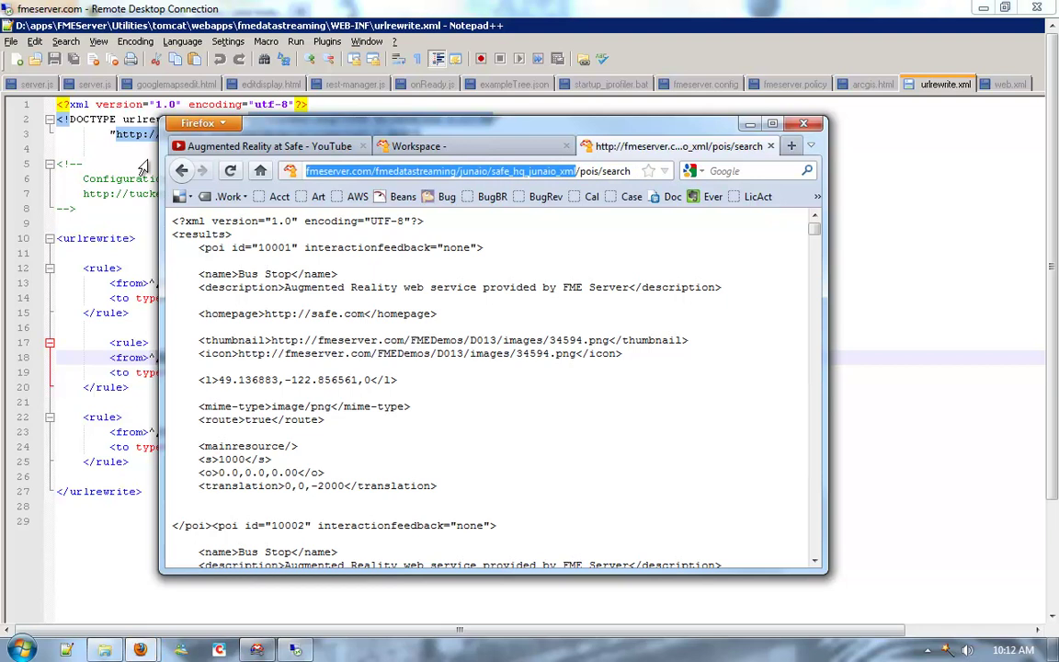
pyautogui.moveTo(570, 181); pyautogui.dragTo(643, 172)
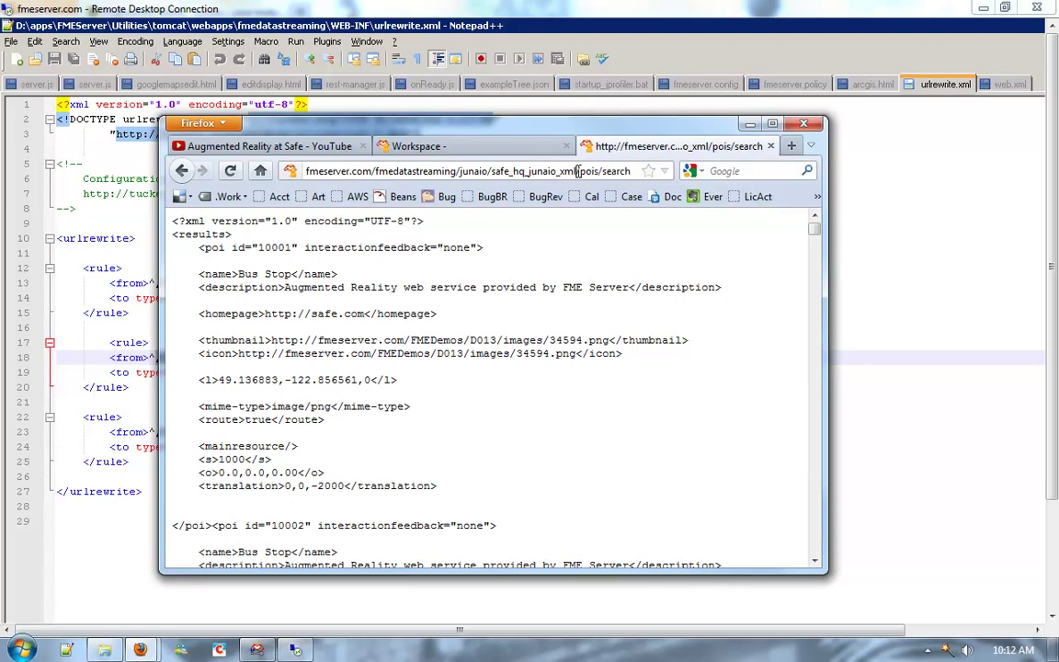
pyautogui.hotkey('shift', 'Home')
pyautogui.hotkey('ctrl', 'c')
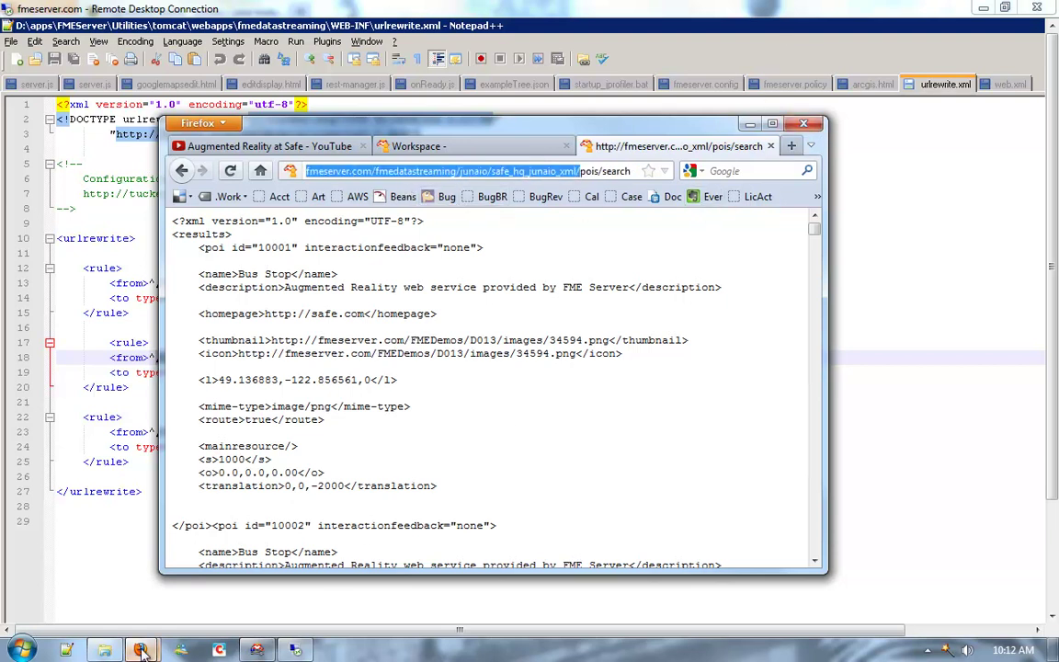
pyautogui.click(247, 570)
pyautogui.moveTo(140, 650)
pyautogui.click(92, 537)
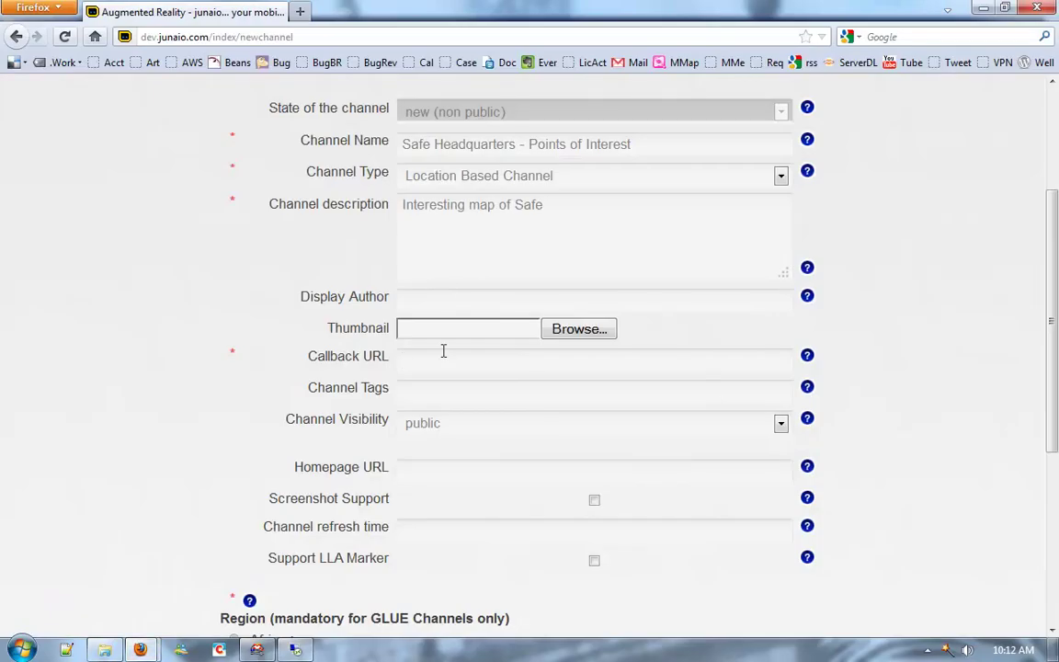
pyautogui.hotkey('ctrl', 'v')
pyautogui.moveTo(442, 358); pyautogui.dragTo(295, 357)
pyautogui.click(445, 362)
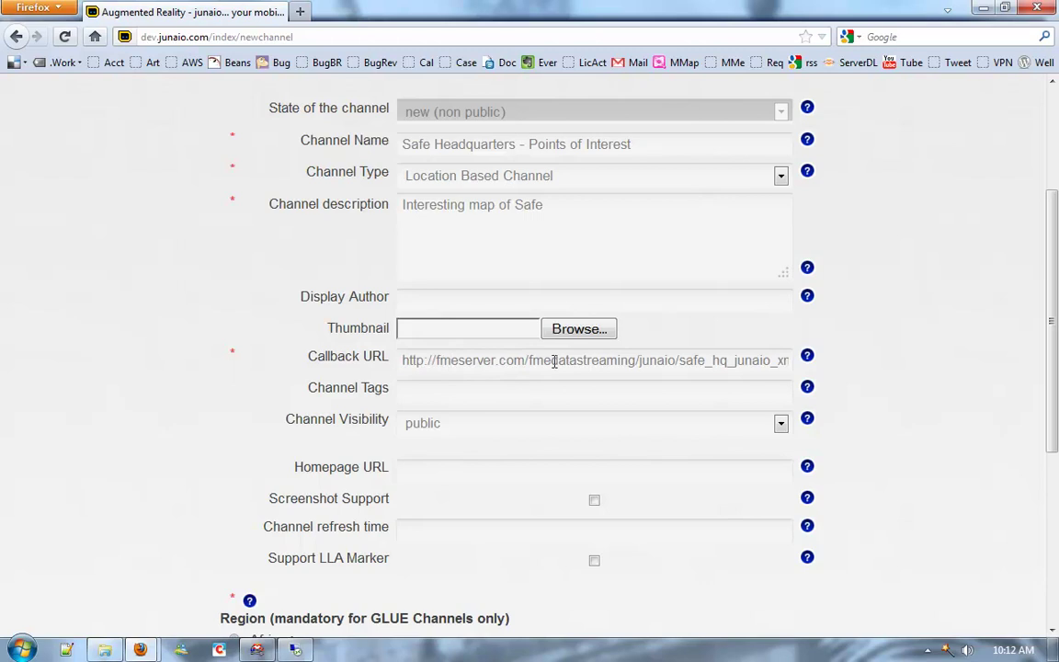
pyautogui.moveTo(554, 361); pyautogui.dragTo(815, 364)
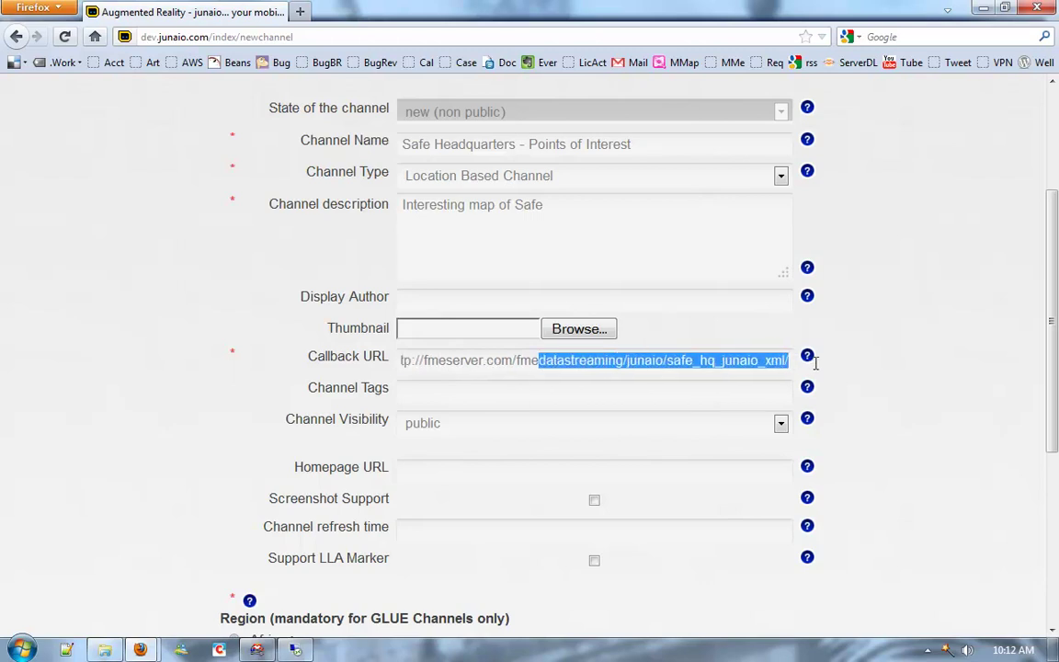
pyautogui.click(803, 369)
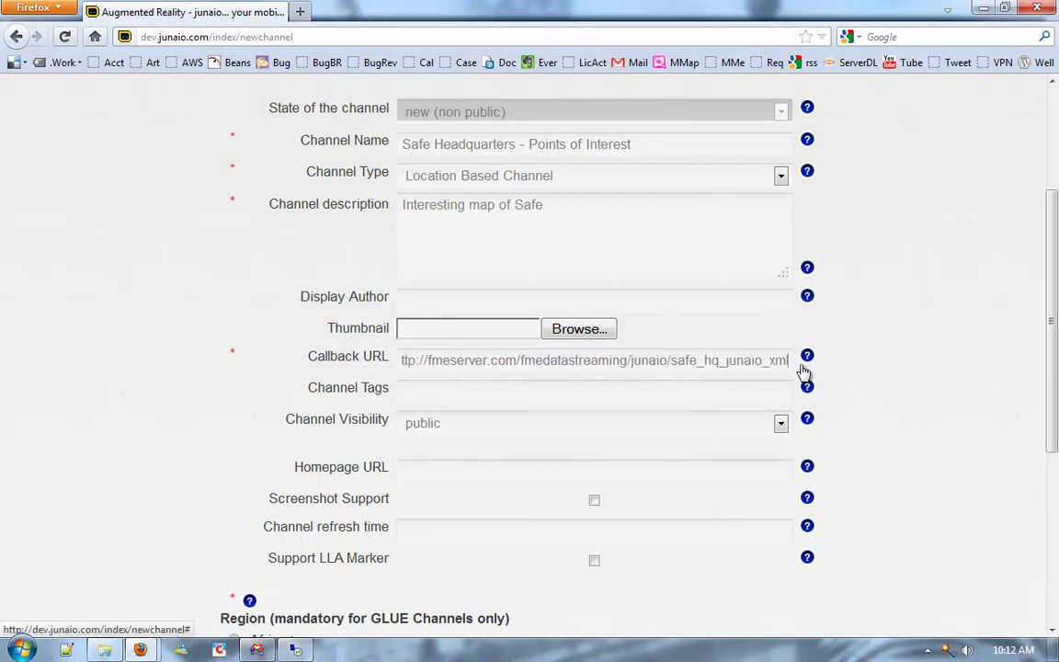
pyautogui.scroll(-5, 205, 487)
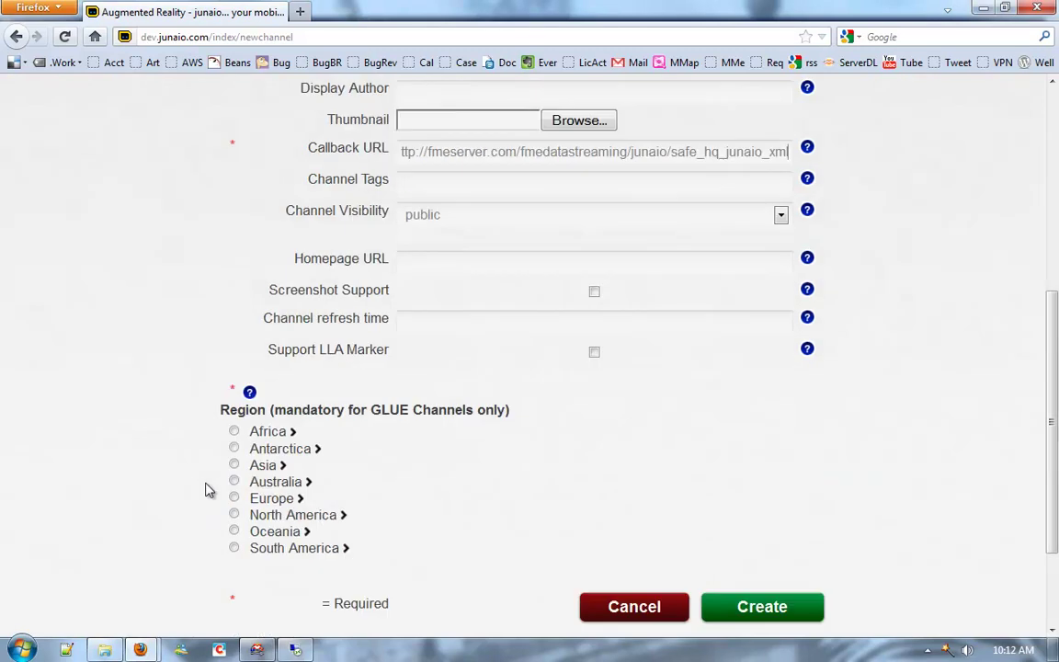
# - Create the channel and confirm Safe Headquarters - Points of Interest (ID 119586) is listed as New
pyautogui.scroll(8, 208, 489)
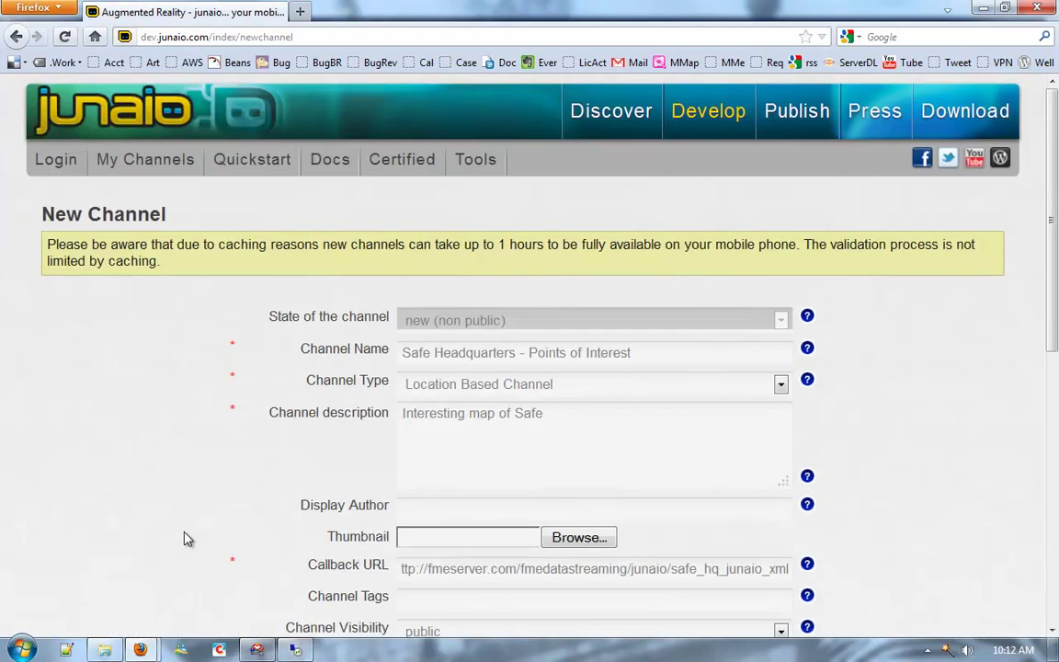
pyautogui.scroll(-6, 187, 538)
pyautogui.click(750, 607)
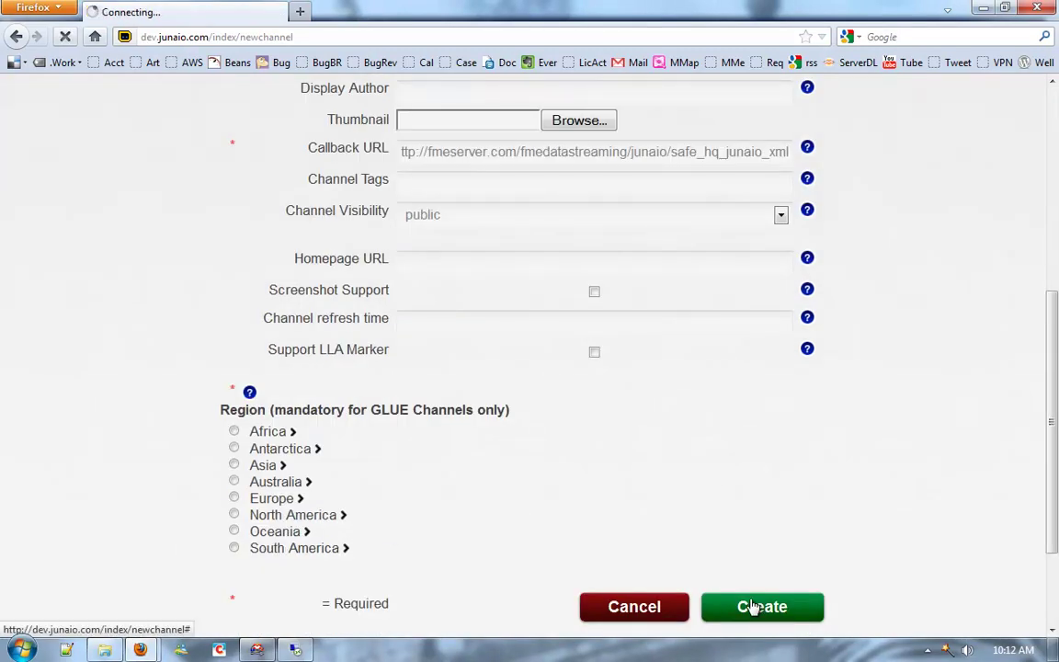
pyautogui.scroll(5, 151, 319)
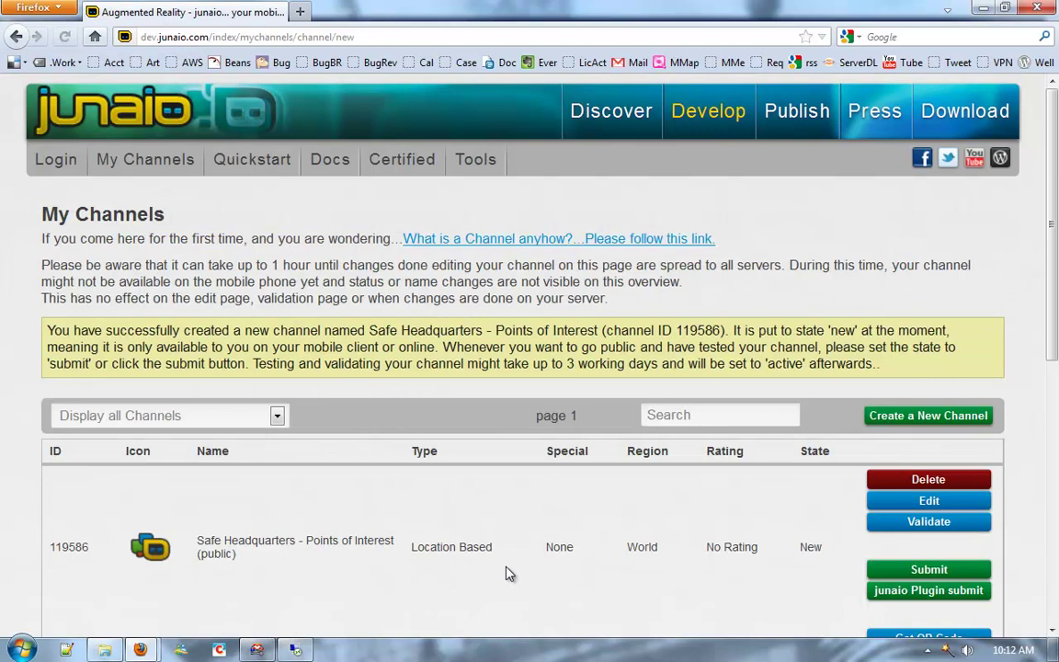
pyautogui.scroll(-3, 509, 575)
pyautogui.scroll(2, 303, 274)
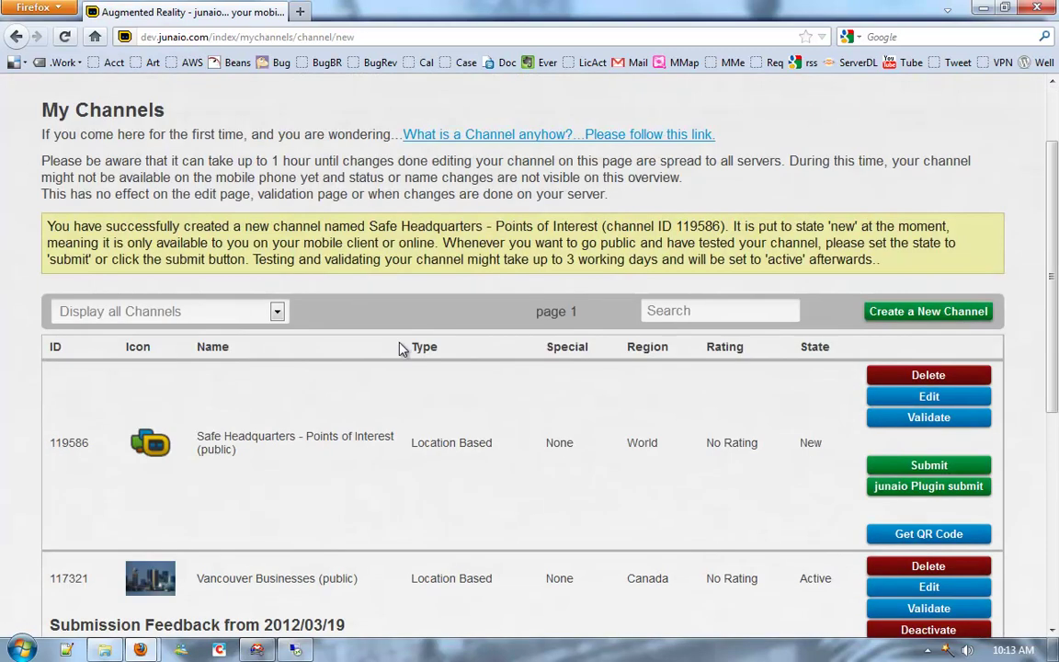
pyautogui.scroll(-4, 378, 348)
pyautogui.scroll(2, 378, 347)
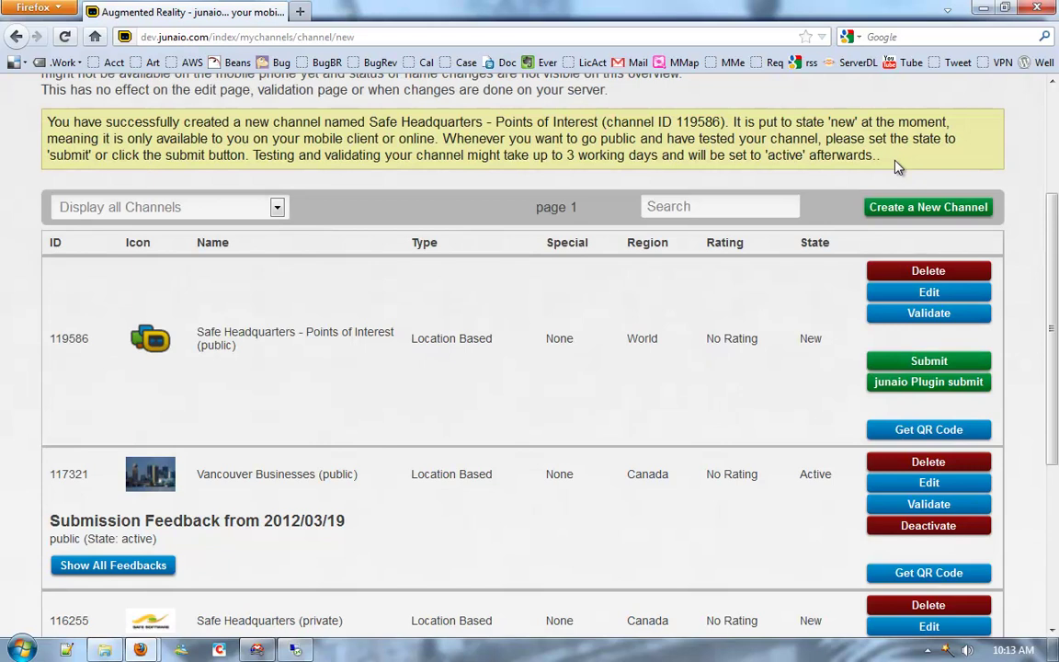
# - Validate channel 119586 and scroll through the validation results down to Test 8
pyautogui.click(931, 319)
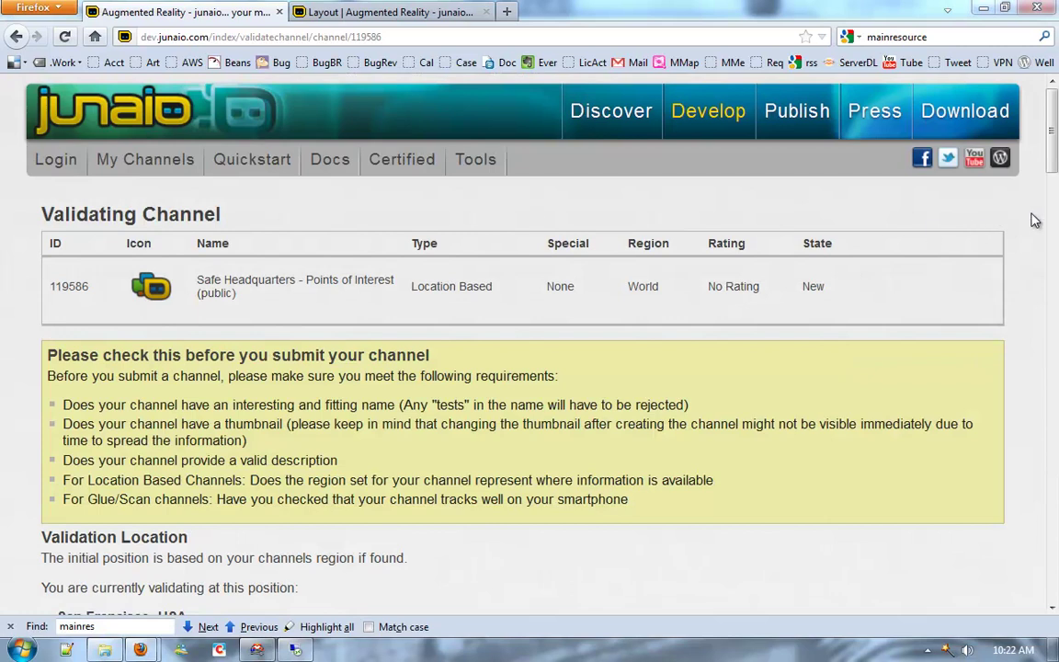
pyautogui.moveTo(1054, 138); pyautogui.dragTo(1046, 273)
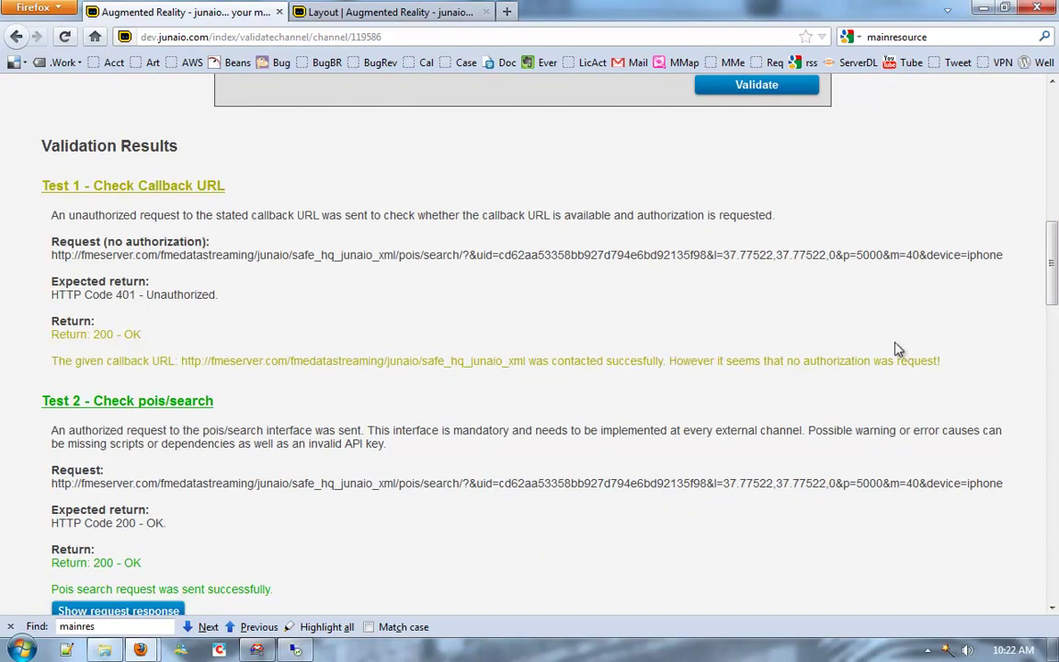
pyautogui.scroll(-6, 1054, 285)
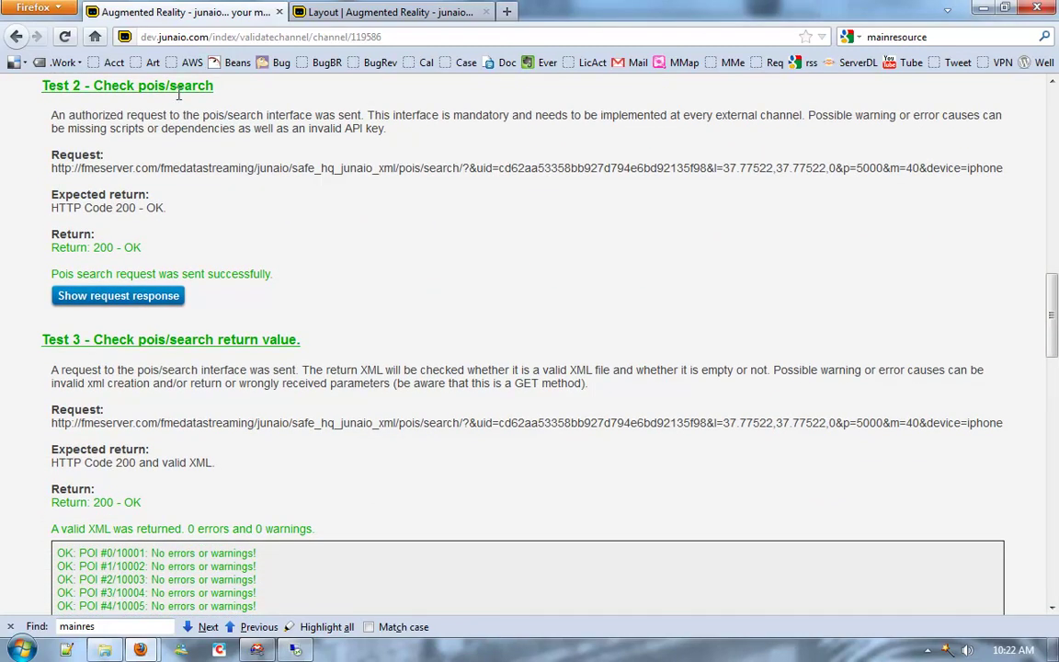
pyautogui.moveTo(211, 87); pyautogui.dragTo(128, 85)
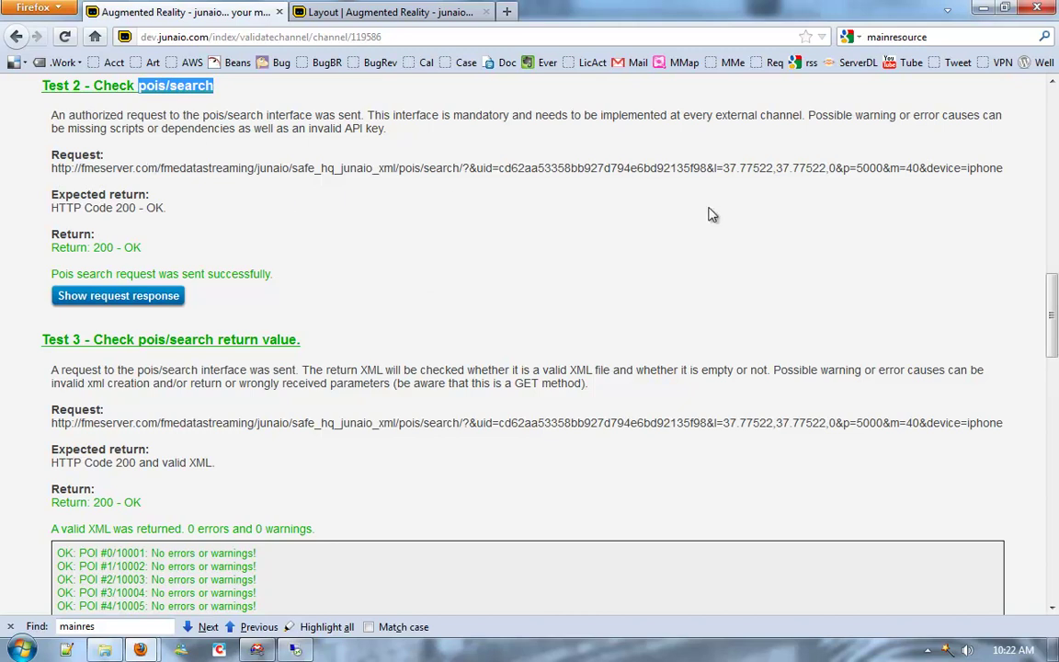
pyautogui.scroll(-8, 710, 214)
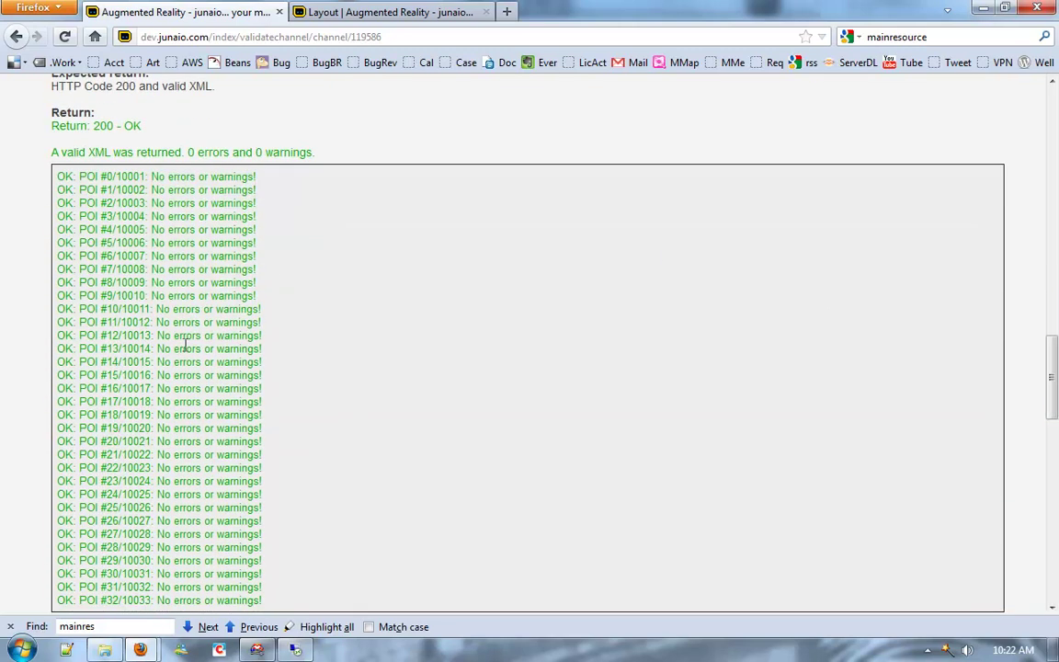
pyautogui.scroll(-1, 1049, 359)
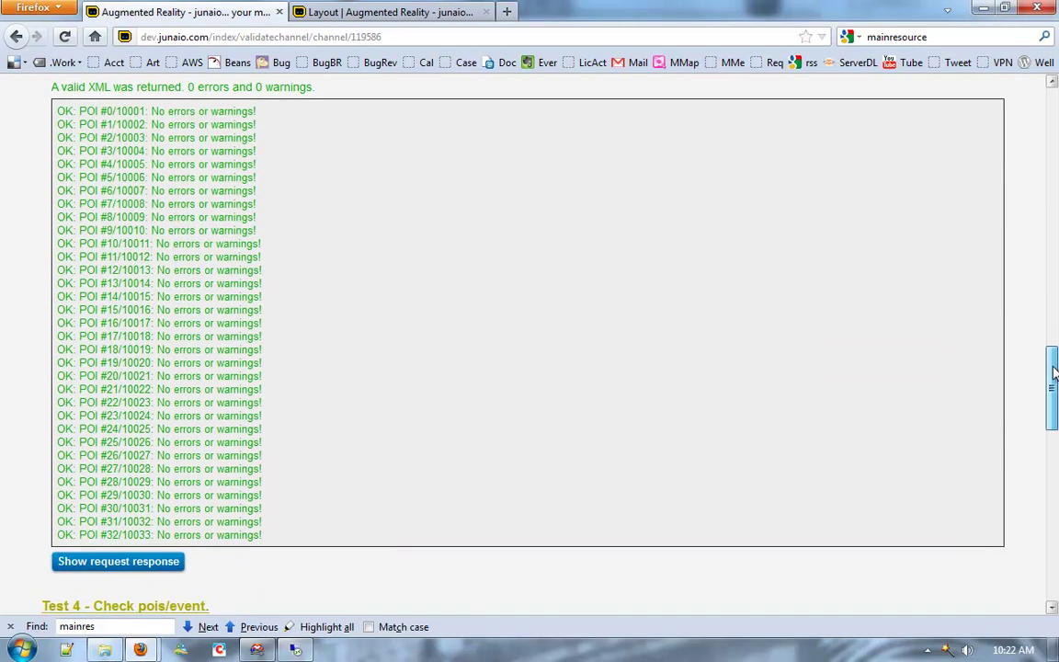
pyautogui.moveTo(1054, 371); pyautogui.dragTo(1053, 408)
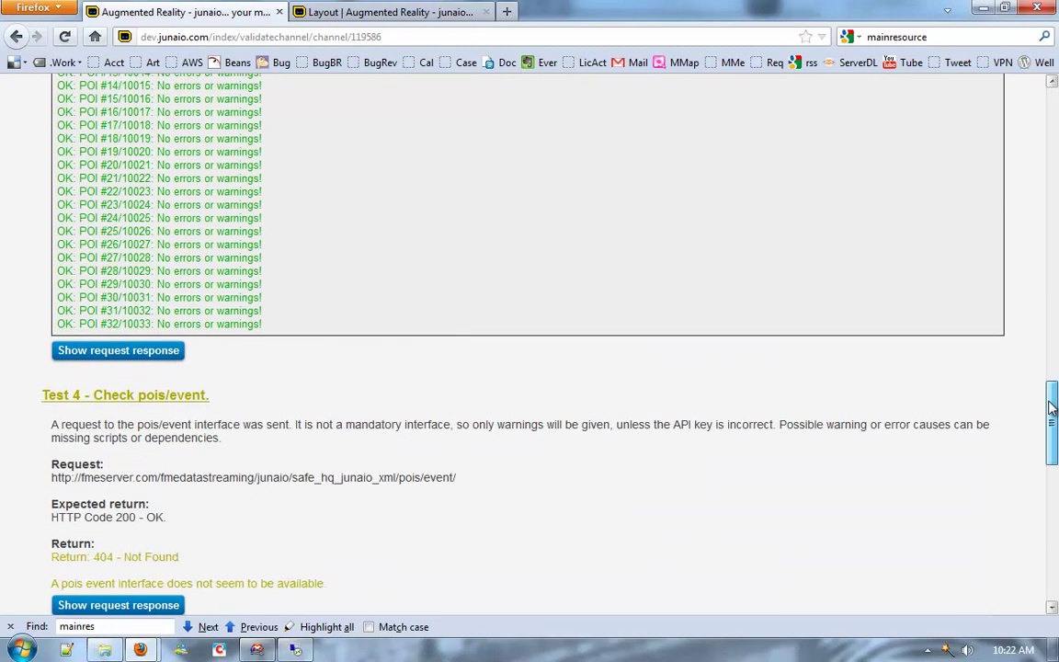
pyautogui.moveTo(1051, 409); pyautogui.dragTo(1052, 542)
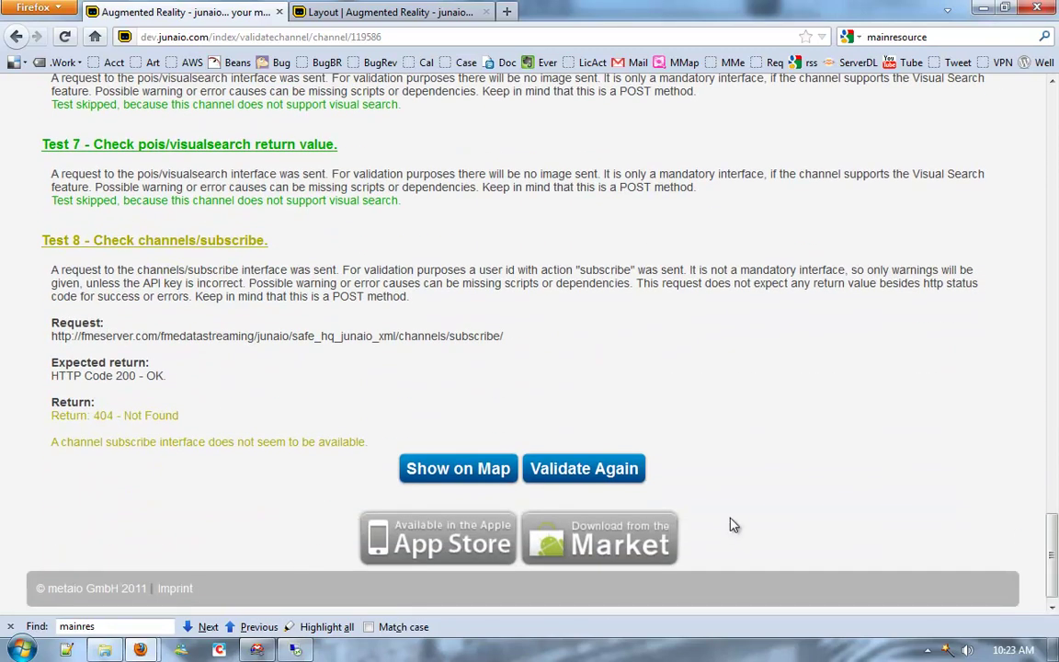
# - Open the channel's map view and search for 'surrey, bc'
pyautogui.click(460, 471)
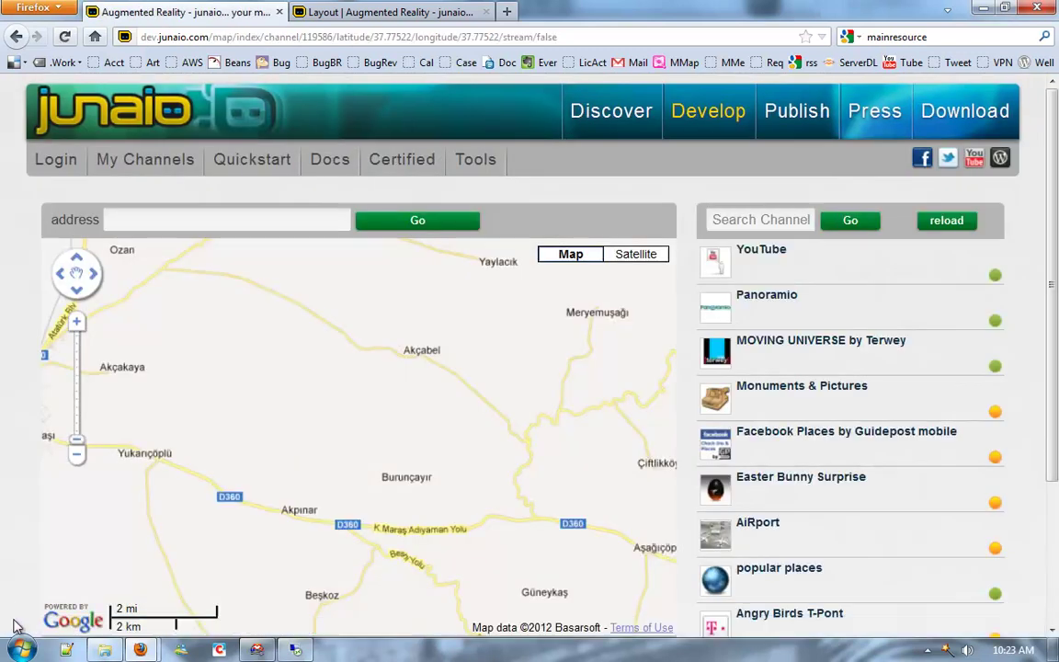
pyautogui.click(139, 215)
pyautogui.write('surrey,m')
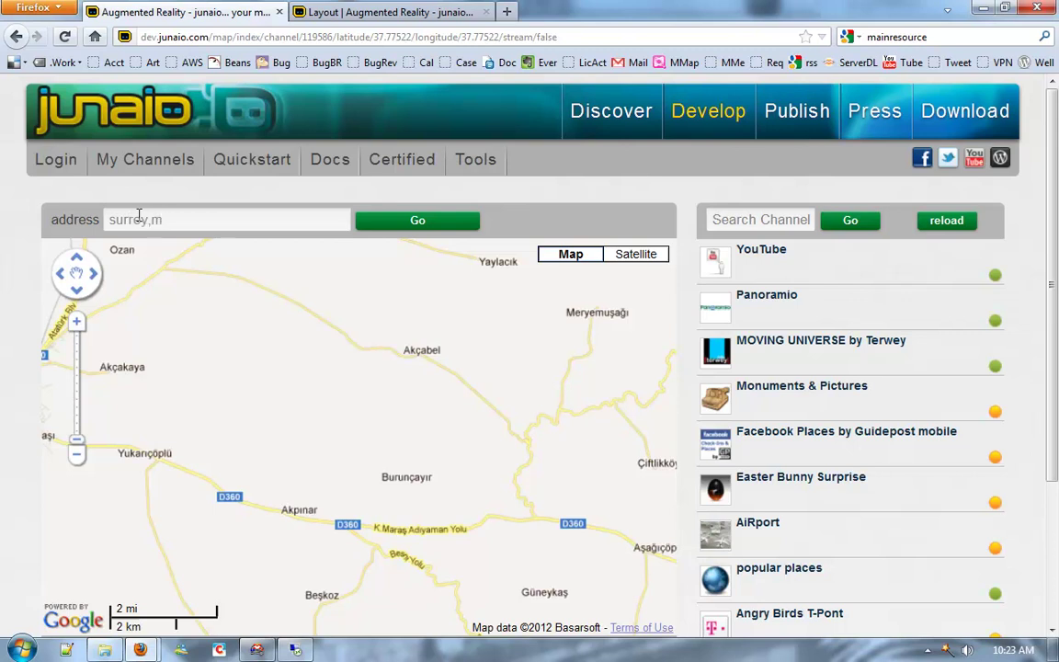
pyautogui.press('BackSpace')
pyautogui.write('bc')
pyautogui.press('Return')
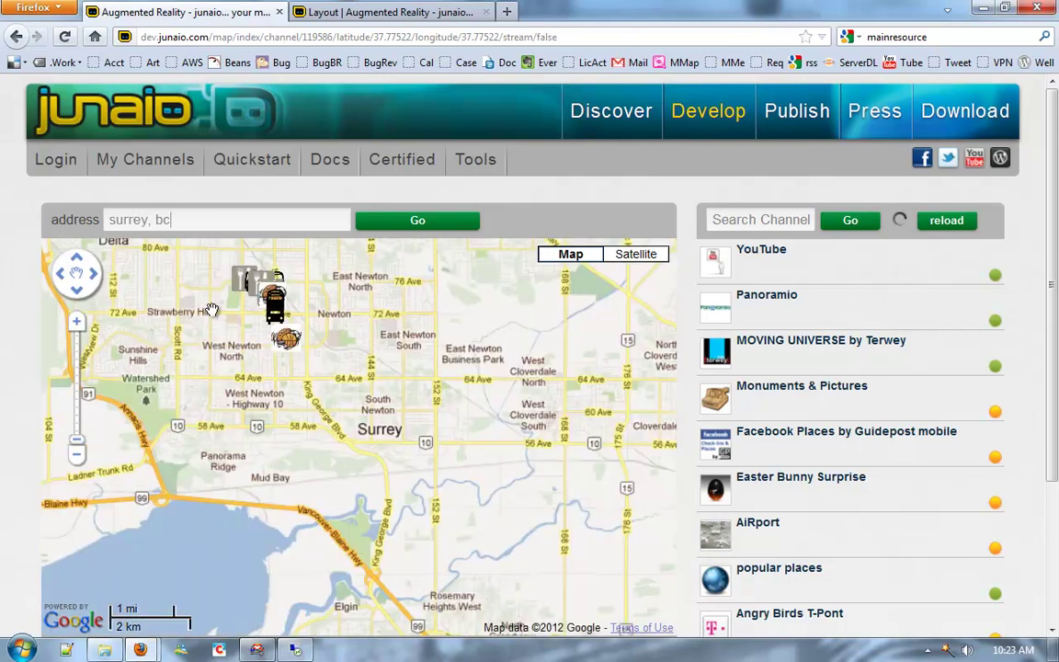
# - Zoom to the 76 Ave area and view the Curry Restaurant and Puccinos Coffee Bar popups
pyautogui.moveTo(211, 309); pyautogui.dragTo(372, 371)
pyautogui.scroll(3, 401, 390)
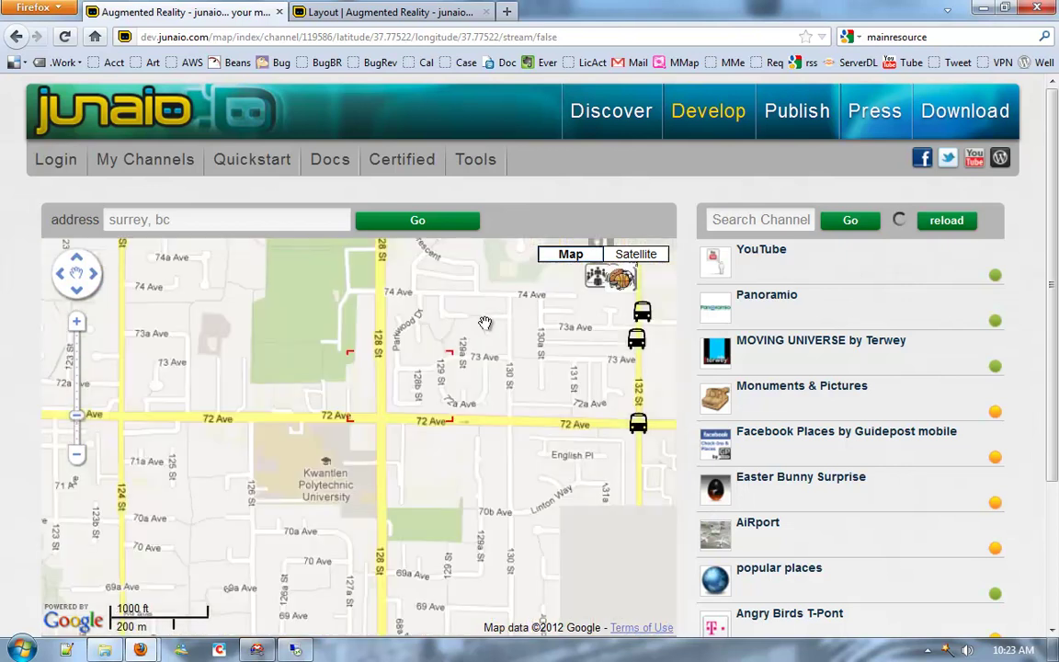
pyautogui.moveTo(484, 323); pyautogui.dragTo(322, 480)
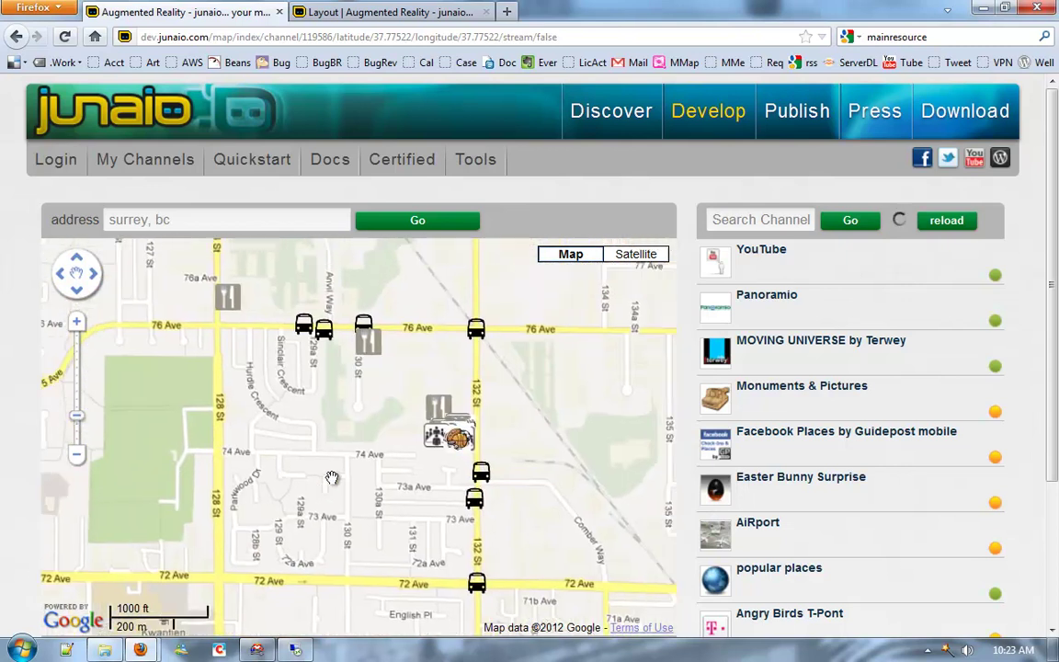
pyautogui.click(366, 353)
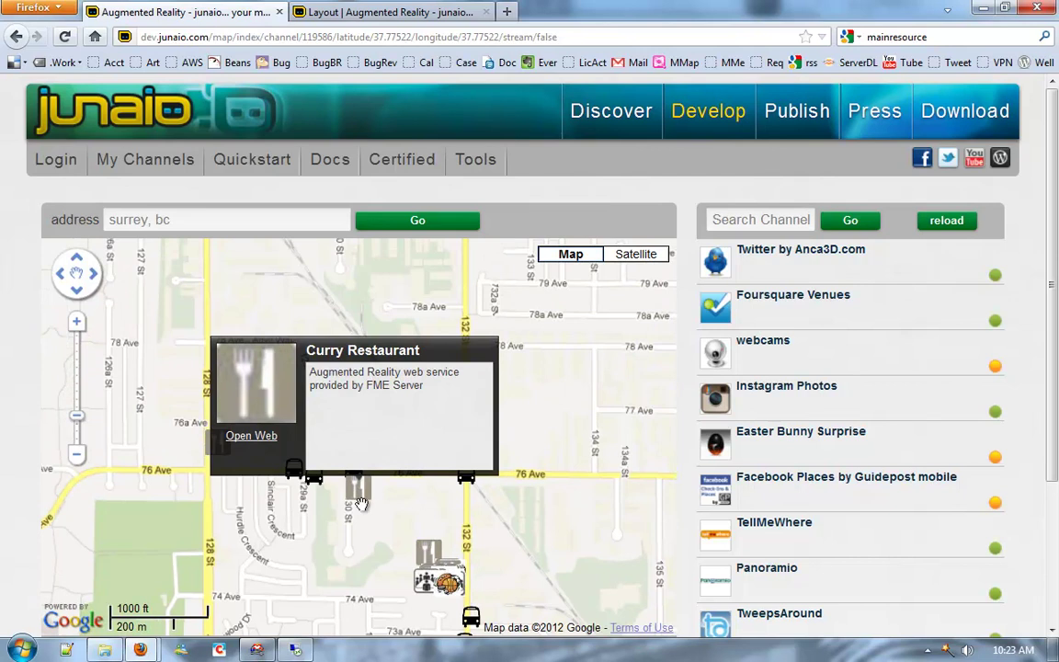
pyautogui.click(429, 550)
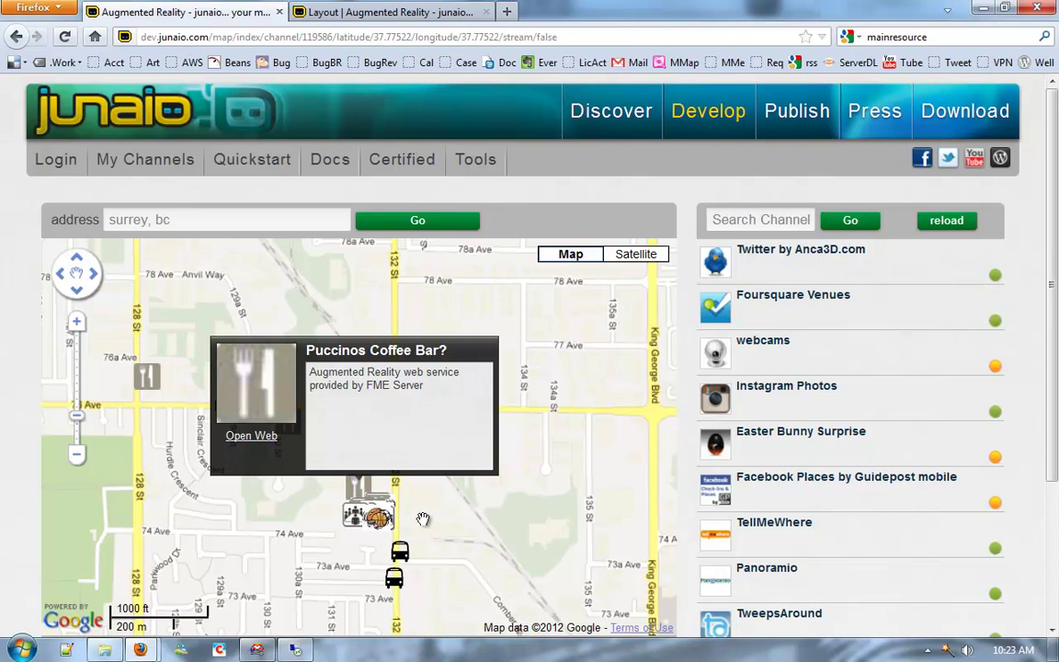
pyautogui.click(423, 519)
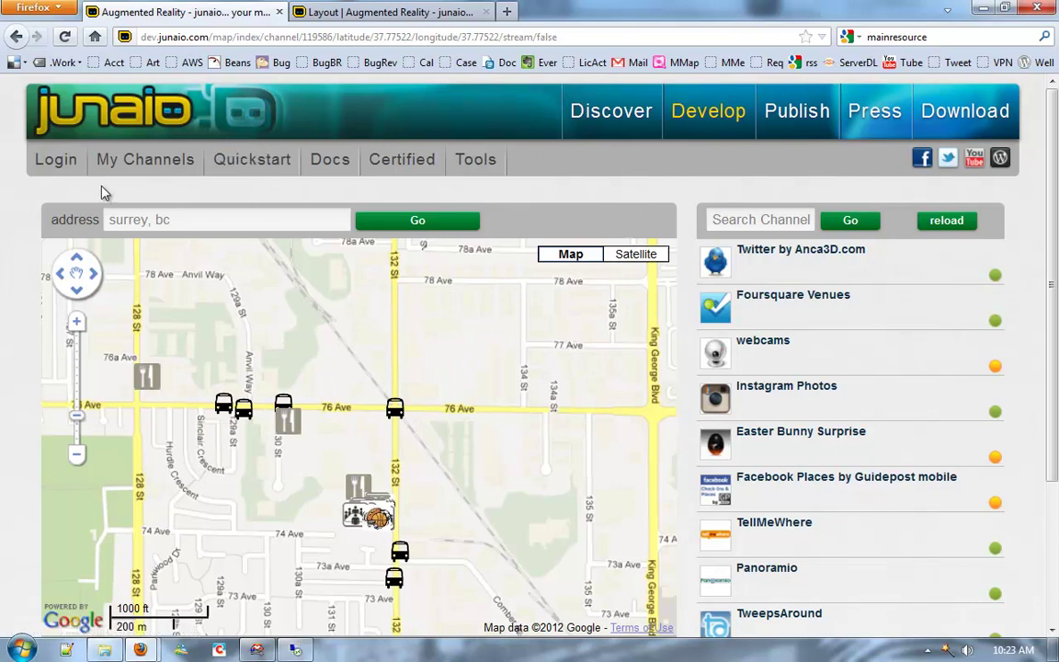
# - Review the channel names listed on the My Channels page
pyautogui.click(161, 169)
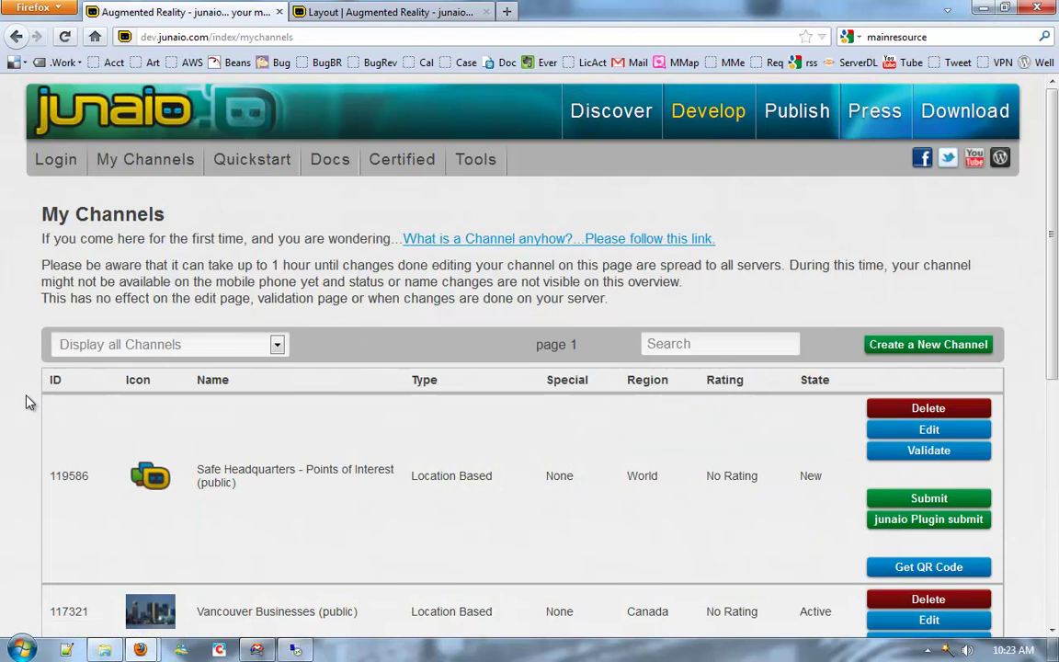
pyautogui.scroll(-2, 25, 405)
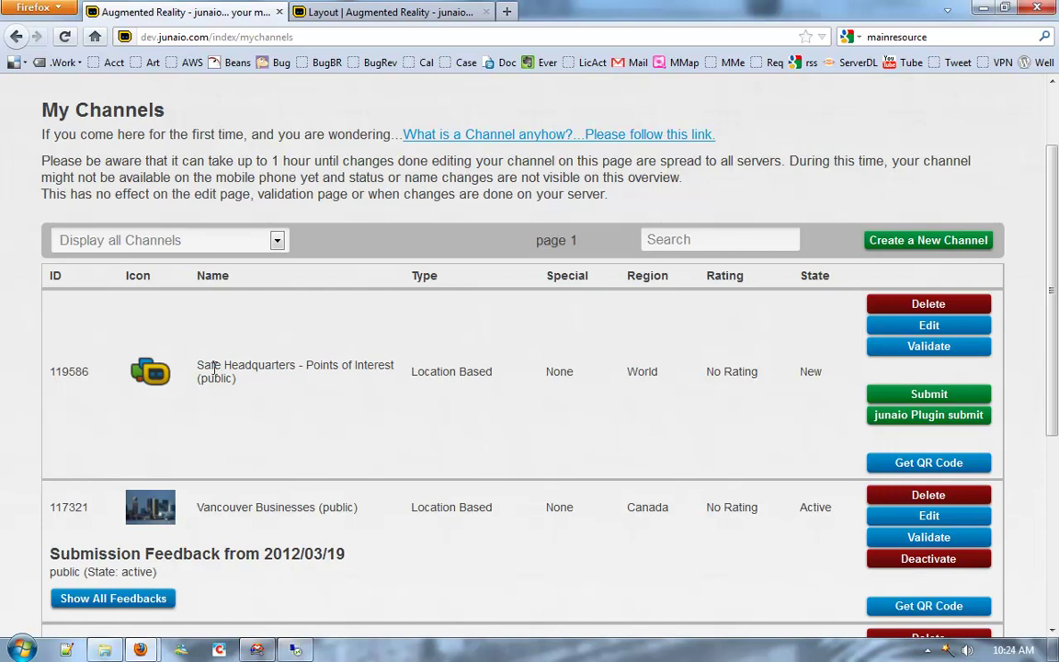
pyautogui.moveTo(197, 366); pyautogui.dragTo(402, 372)
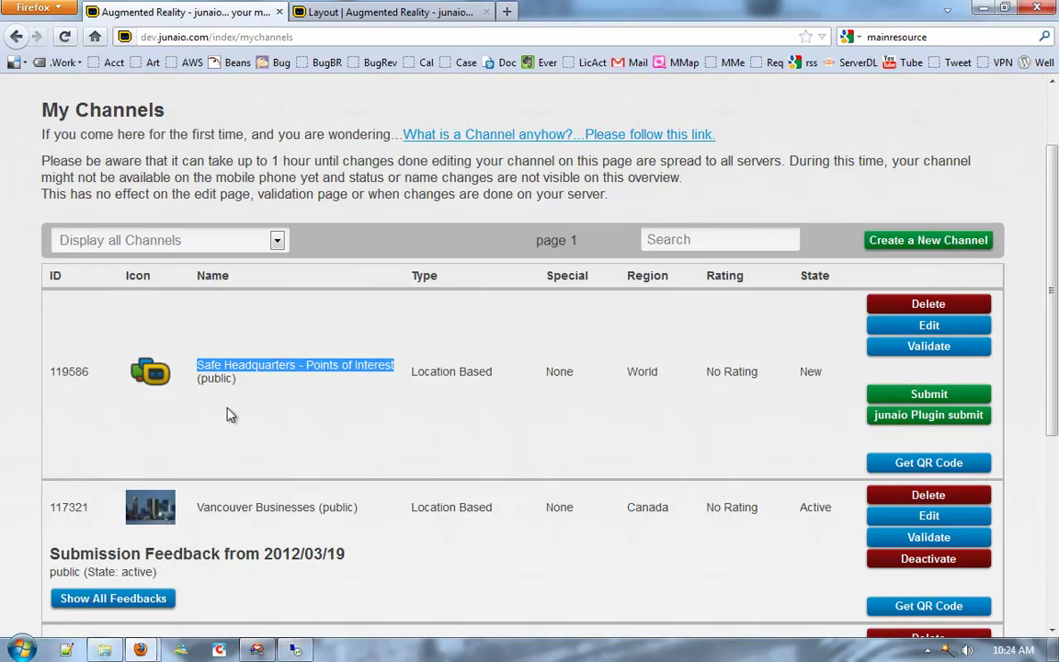
pyautogui.scroll(-3, 227, 413)
pyautogui.moveTo(198, 445); pyautogui.dragTo(347, 452)
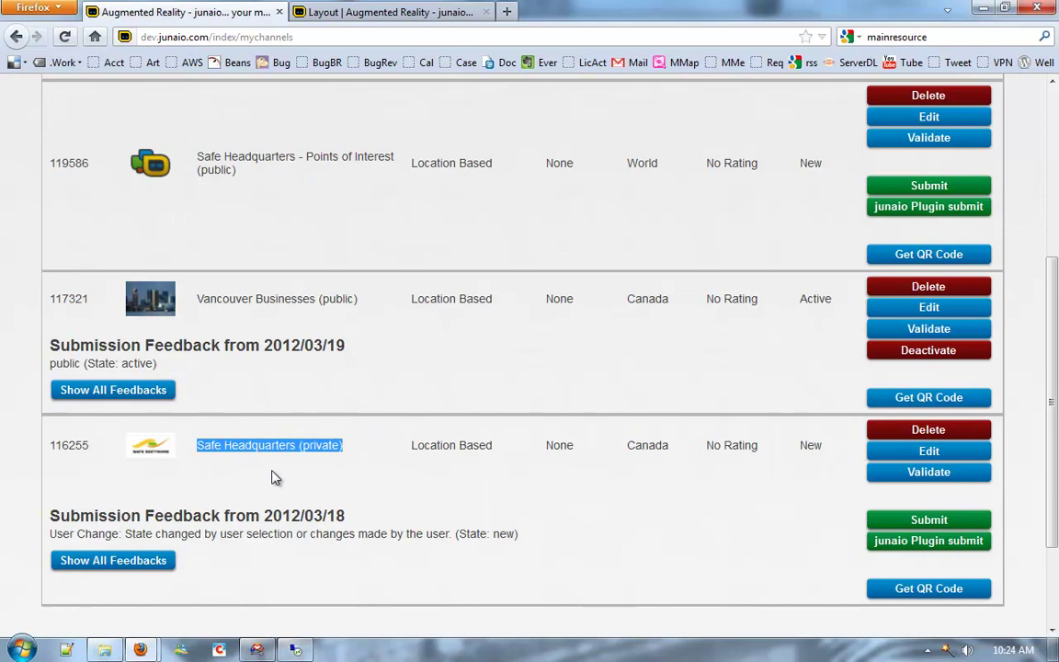
pyautogui.moveTo(191, 150); pyautogui.dragTo(243, 179)
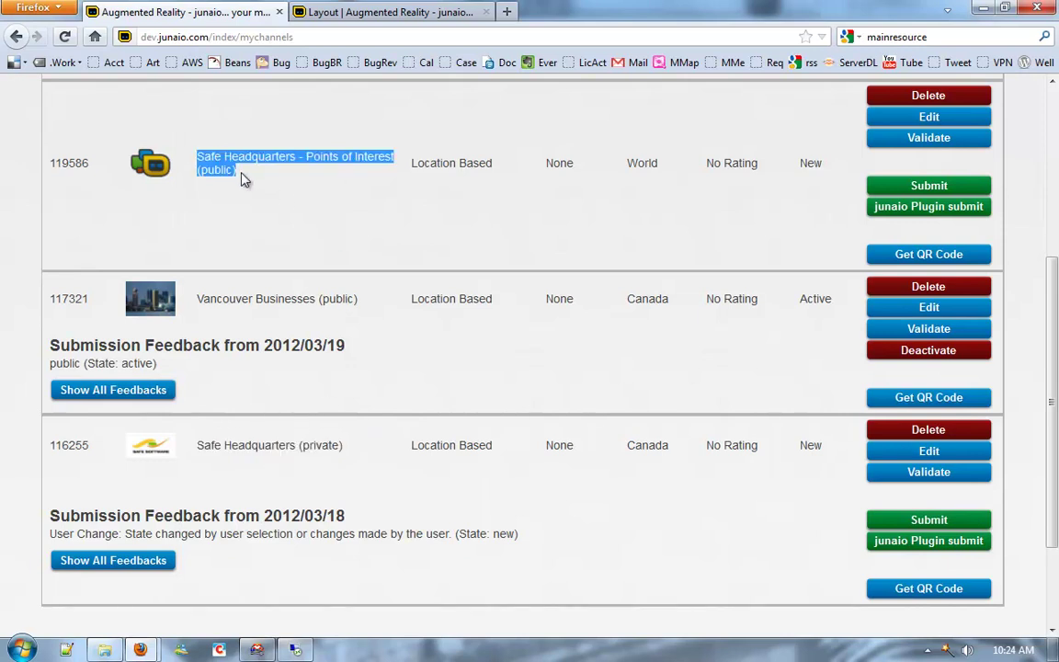
# - Submit channel 119586 for approval and acknowledge the success message
pyautogui.click(928, 187)
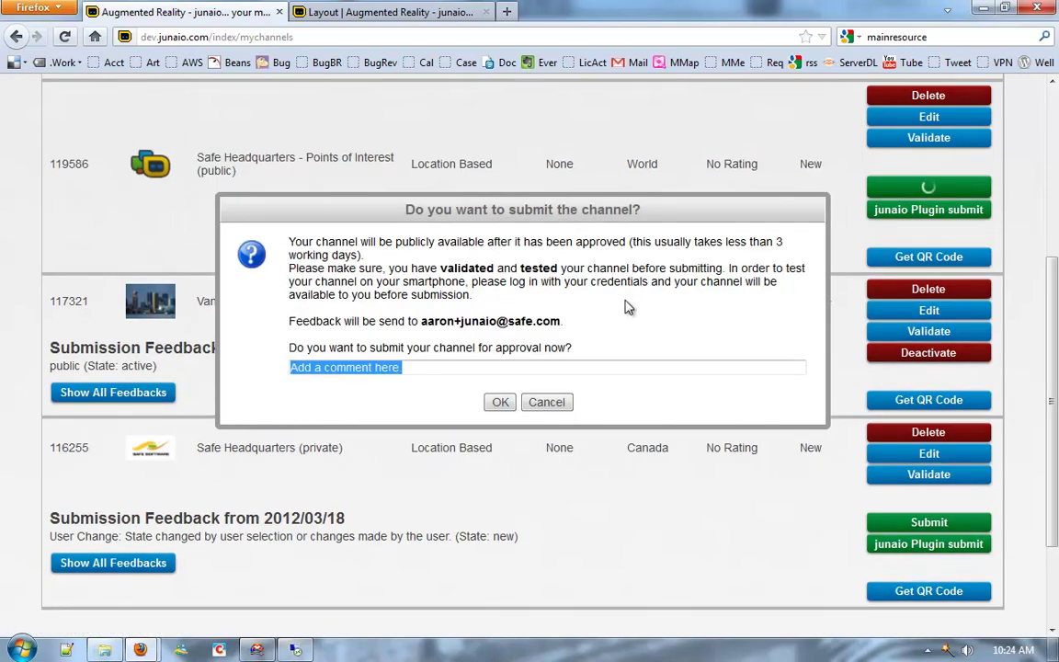
pyautogui.click(502, 403)
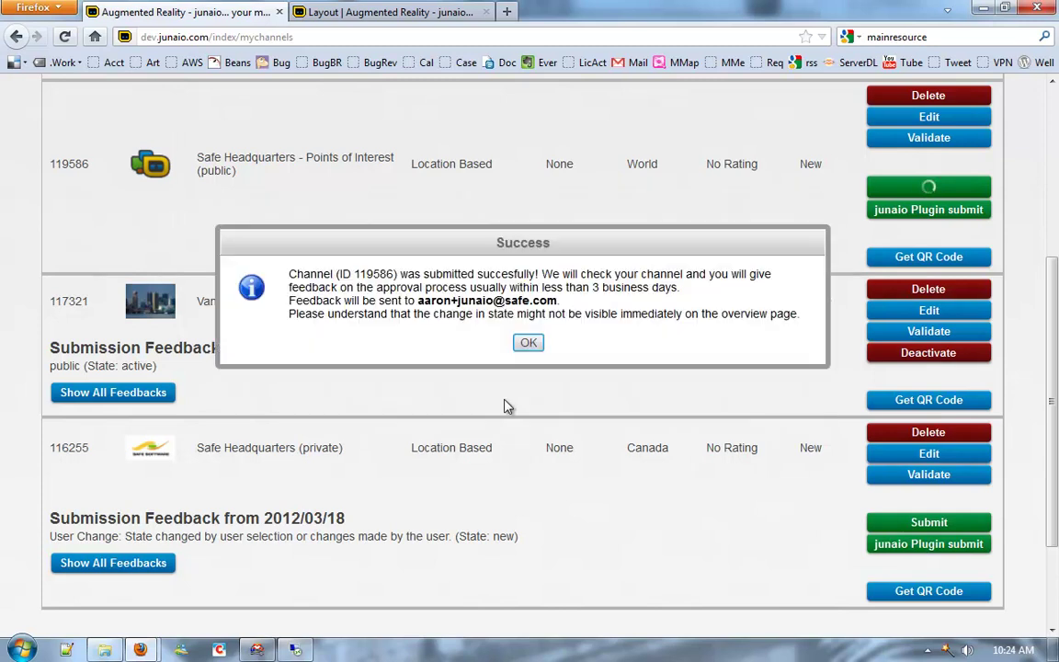
pyautogui.click(530, 343)
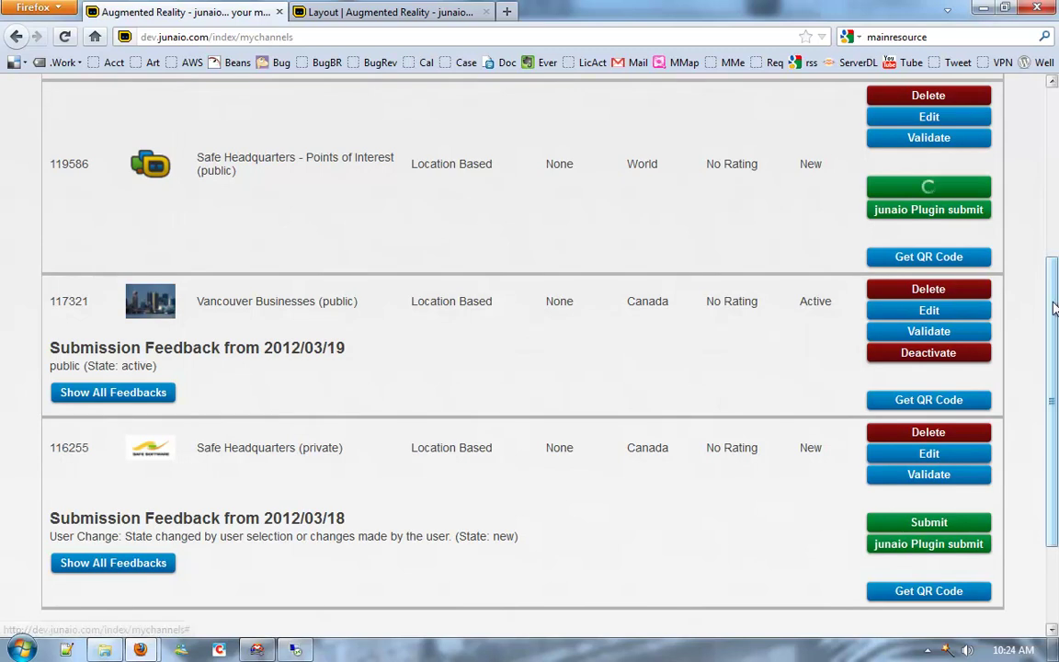
pyautogui.moveTo(1055, 308); pyautogui.dragTo(1055, 259)
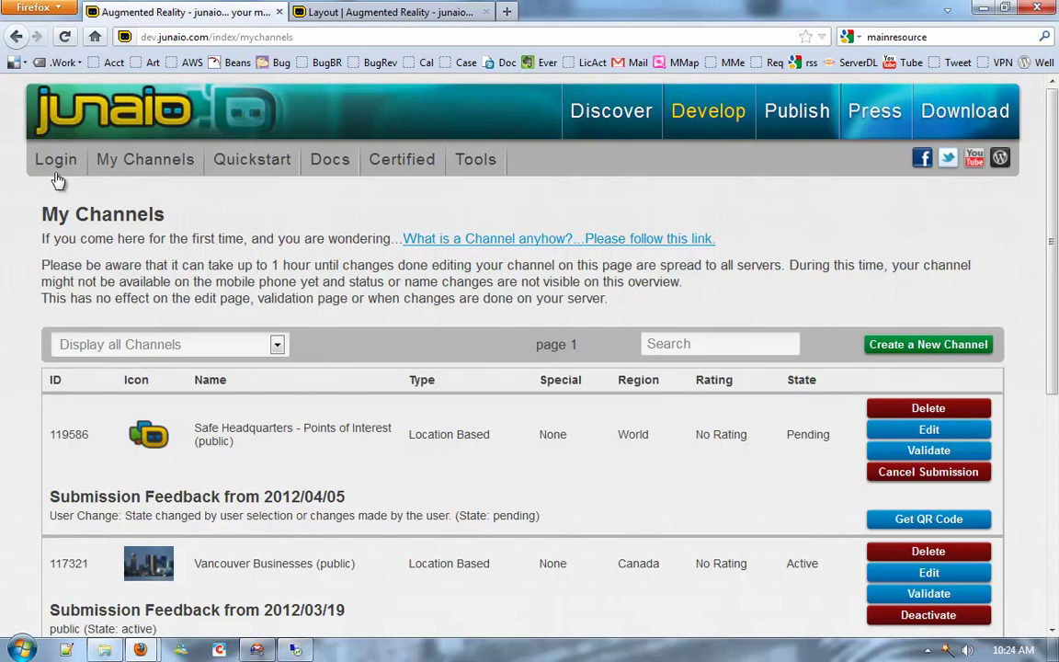
# - Go to the junaio.com home page via the junaio header logo
pyautogui.click(65, 122)
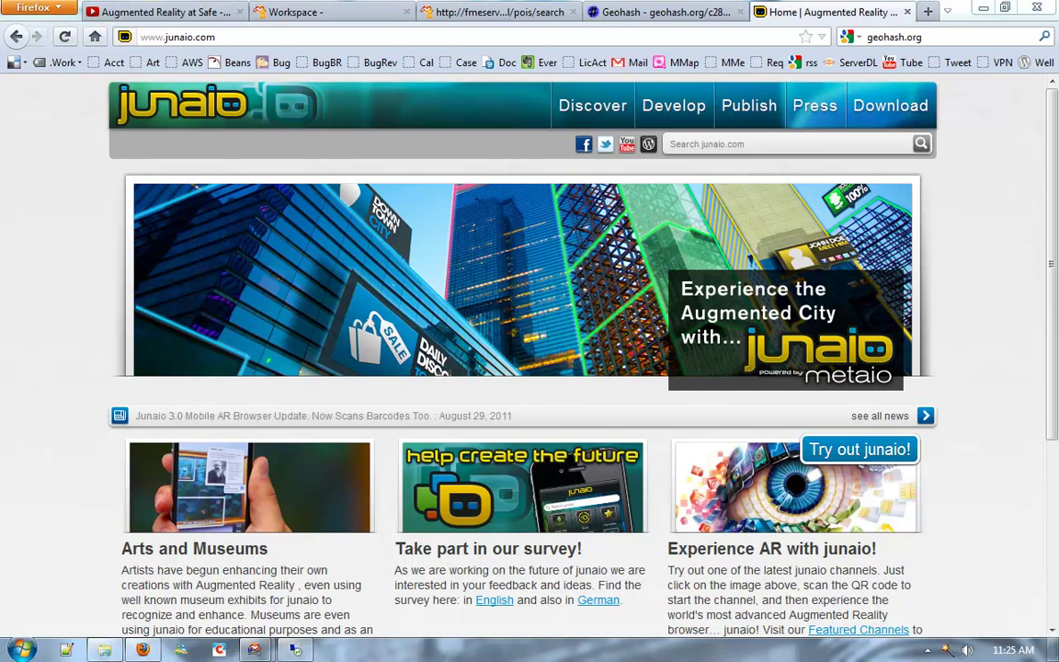
# - Back on My Channels, run Validate on channel 119586 and scroll to the results
pyautogui.click(17, 37)
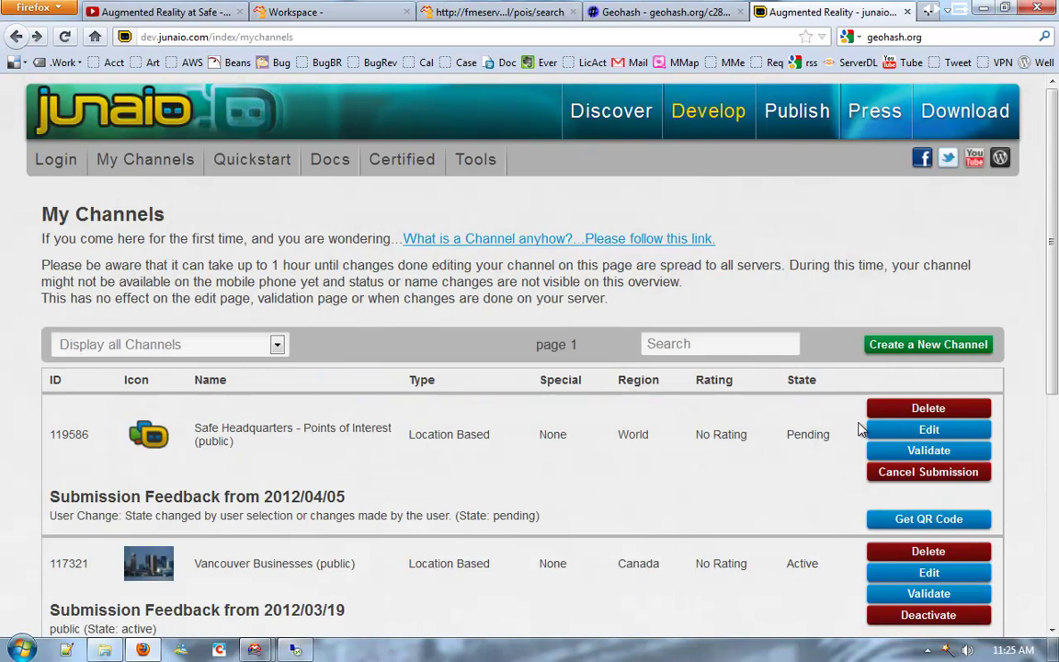
pyautogui.click(922, 451)
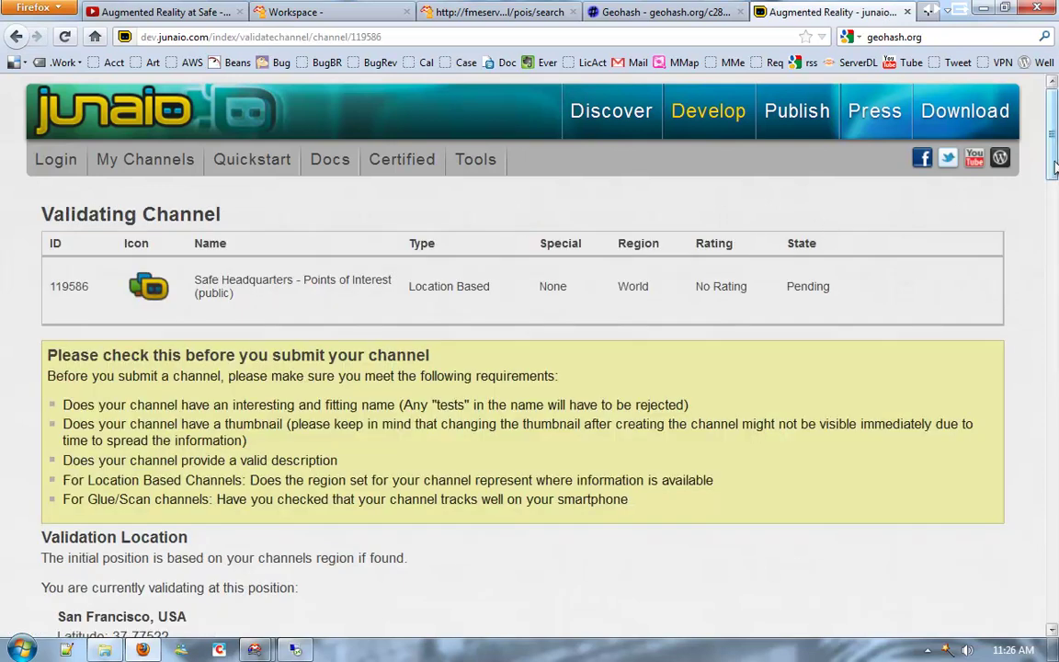
pyautogui.moveTo(1052, 161); pyautogui.dragTo(1052, 335)
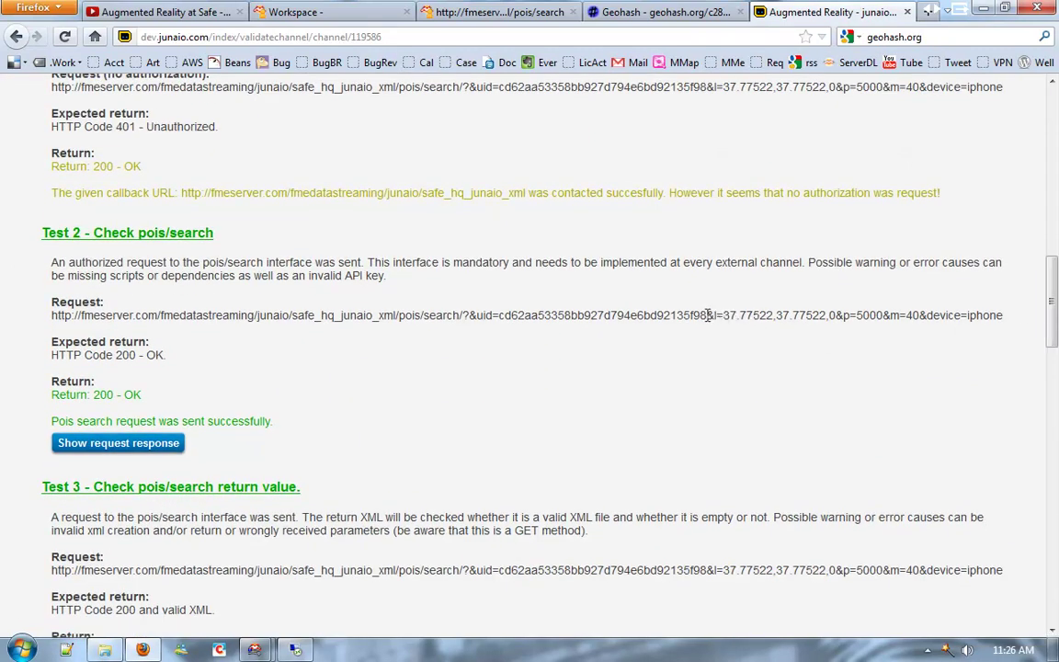
# - Highlight the location and p=5000 parameters in the Test 2 request URL
pyautogui.moveTo(706, 315); pyautogui.dragTo(836, 315)
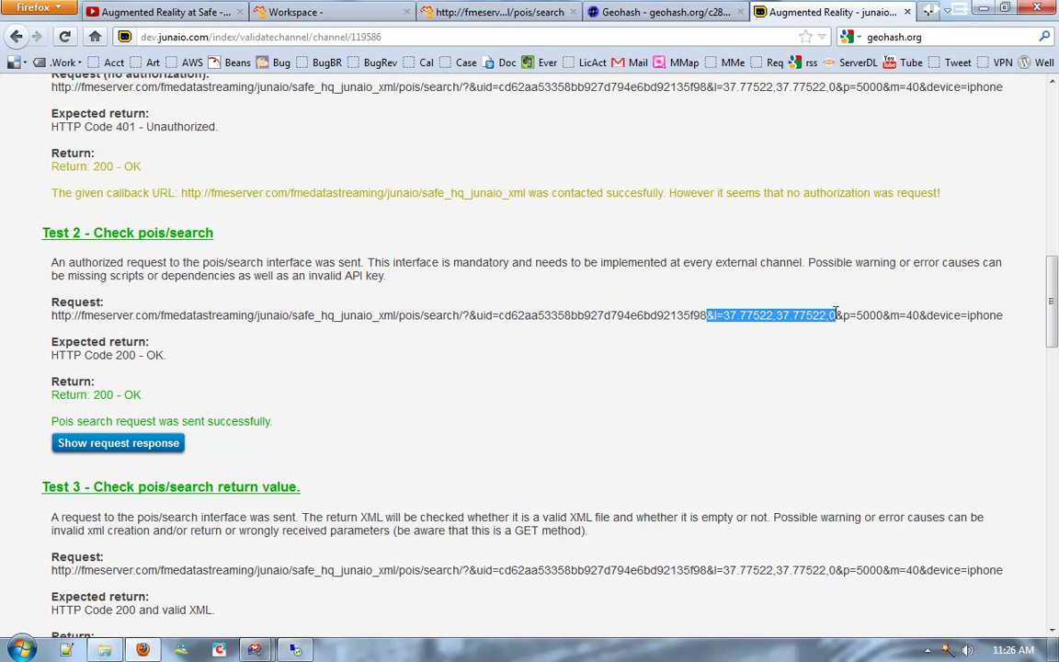
pyautogui.click(725, 313)
pyautogui.moveTo(715, 315); pyautogui.dragTo(883, 315)
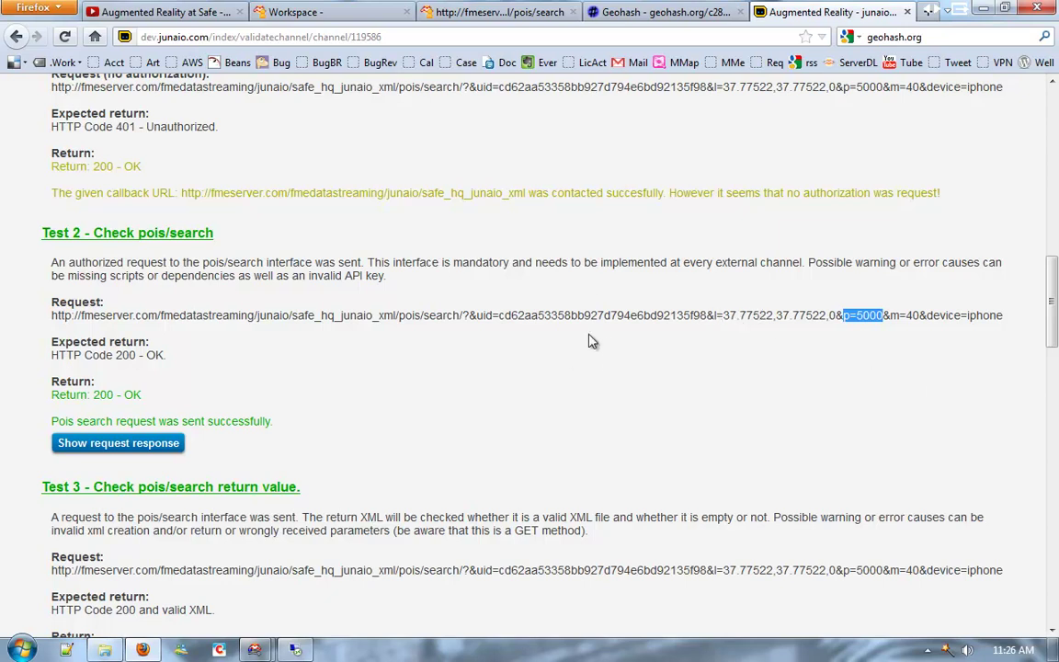
pyautogui.click(253, 650)
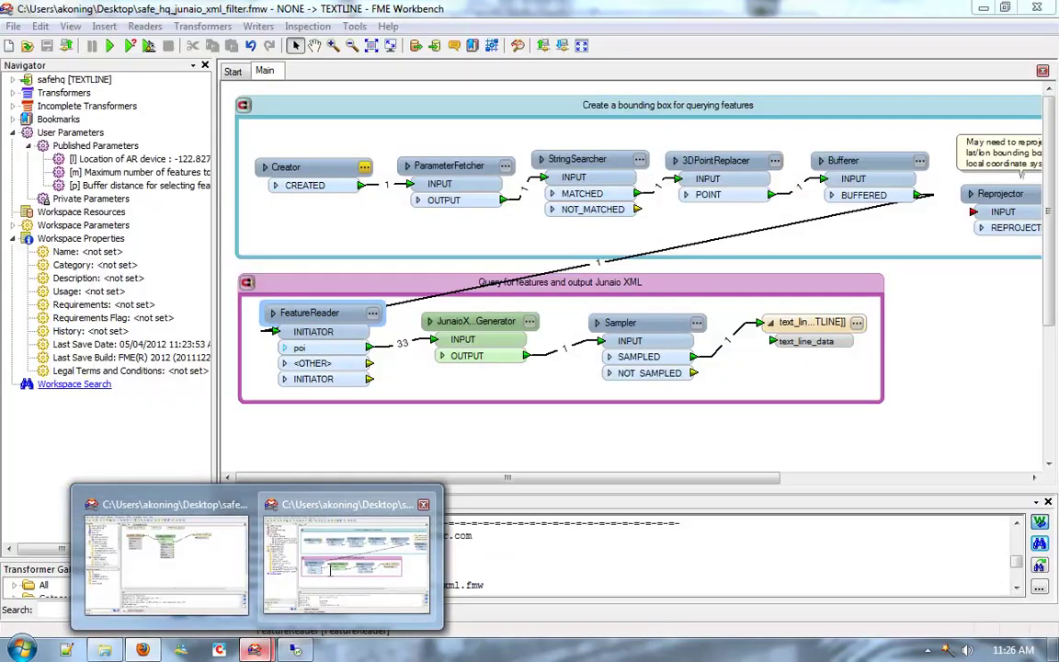
# - Inspect the ParameterFetcher, StringSearcher, 3DPointReplacer and Bufferer parameters, closing each unchanged
pyautogui.click(324, 589)
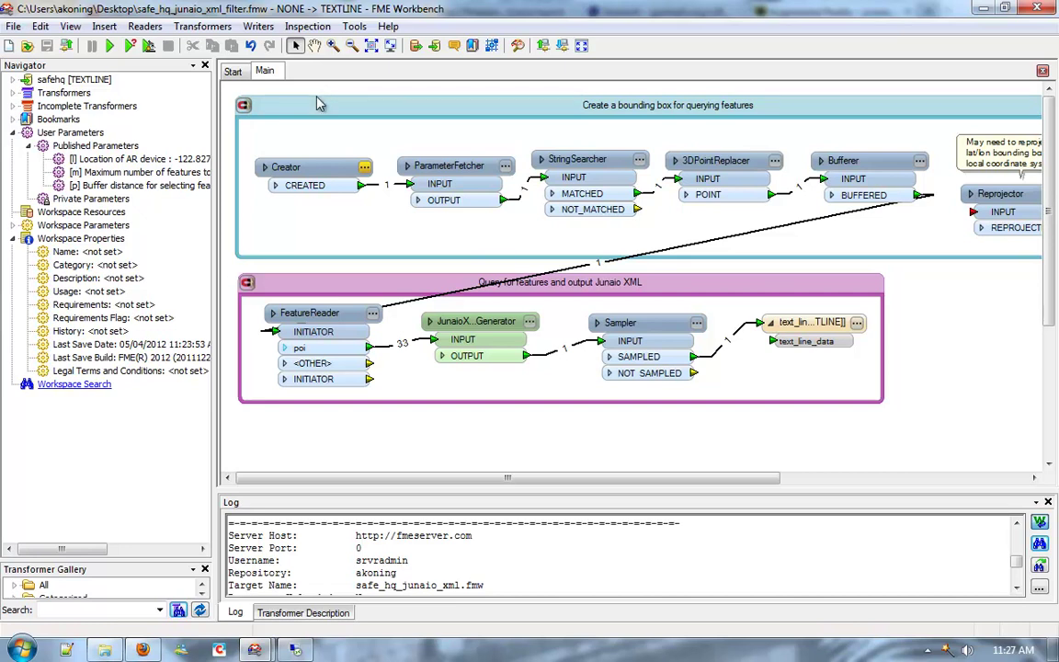
pyautogui.click(441, 168)
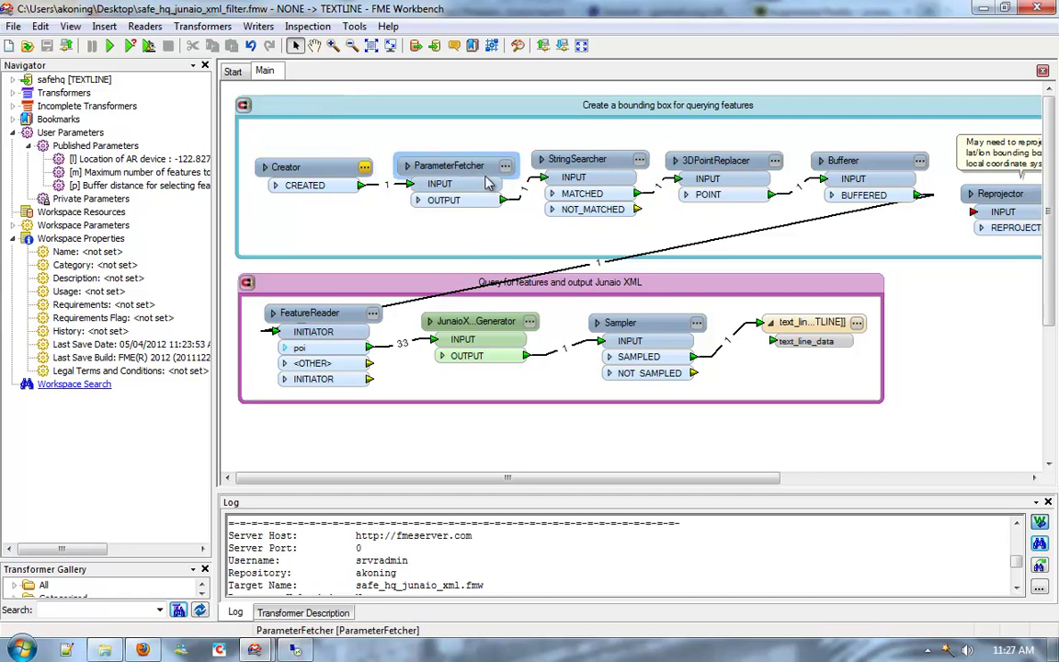
pyautogui.doubleClick(457, 158)
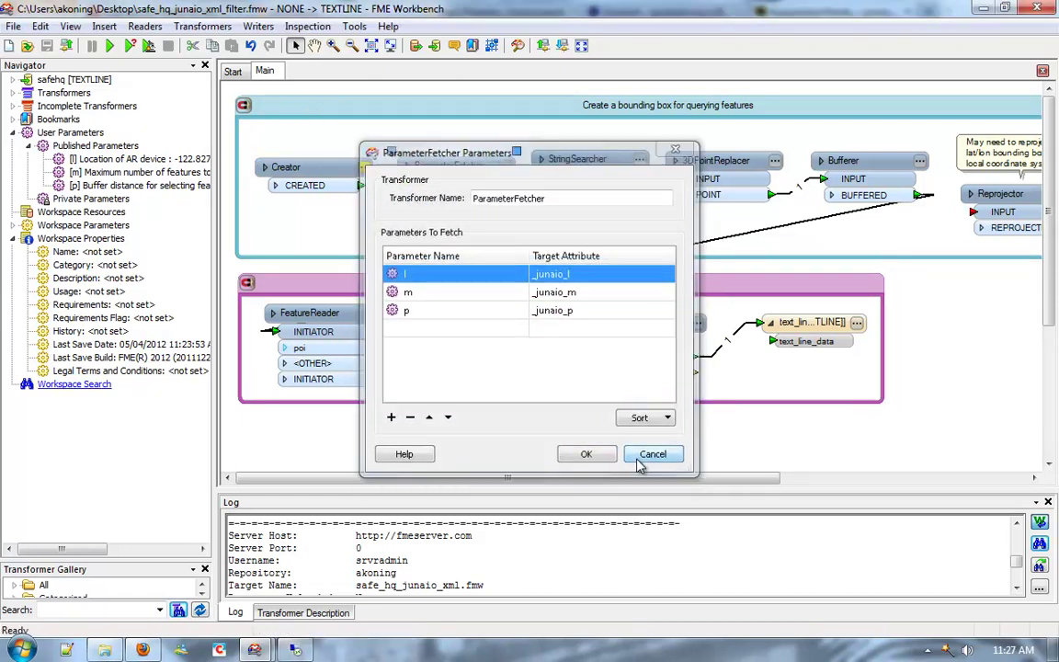
pyautogui.click(643, 457)
pyautogui.doubleClick(575, 153)
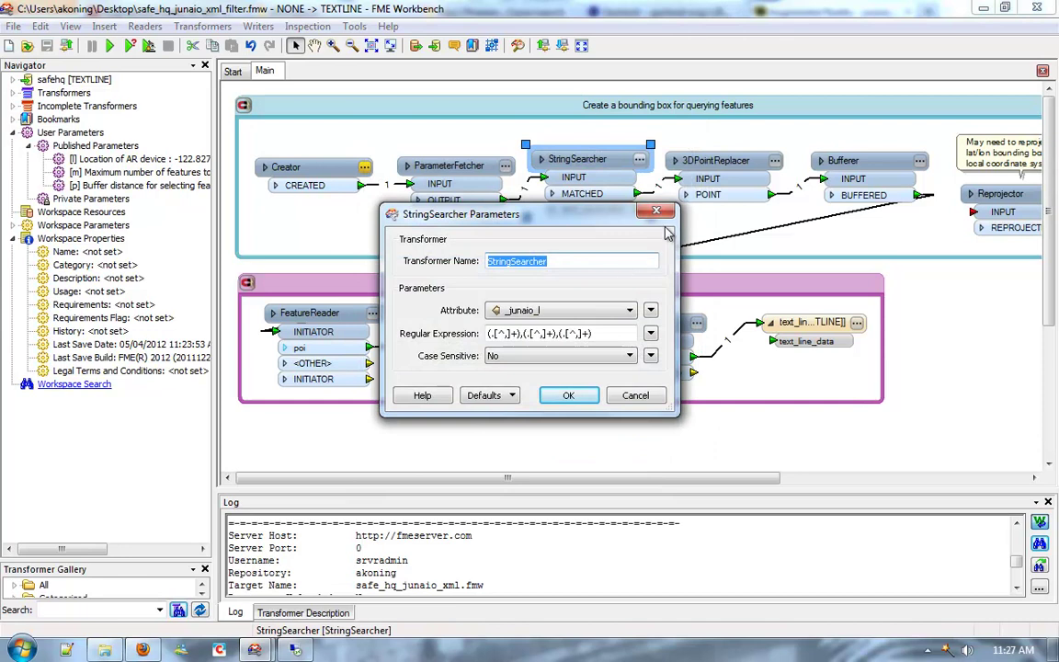
pyautogui.press('Return')
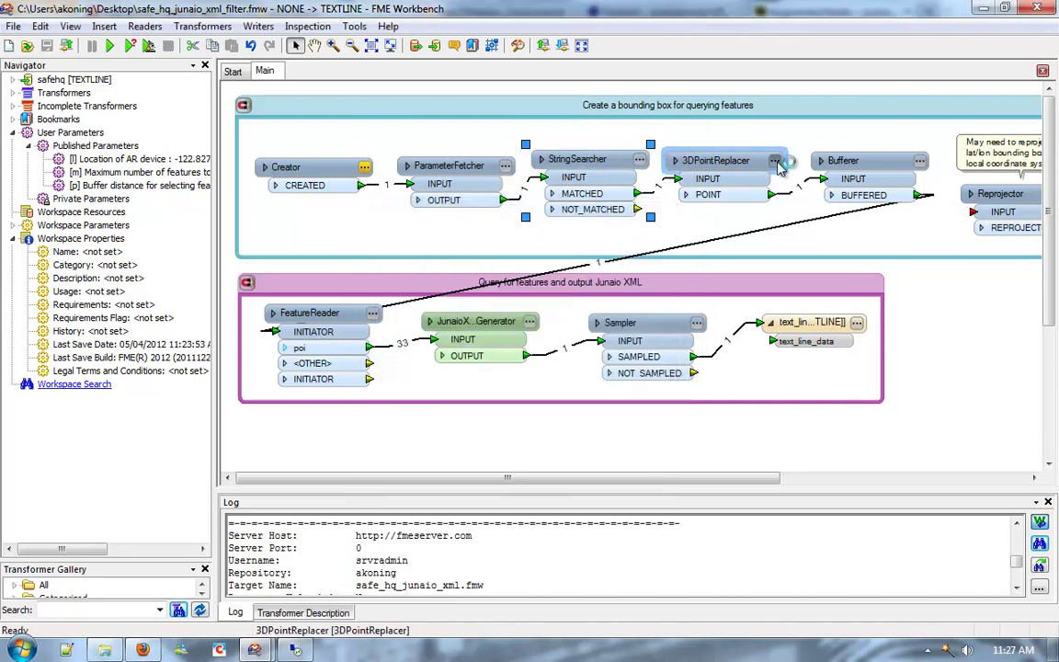
pyautogui.doubleClick(703, 157)
pyautogui.click(661, 213)
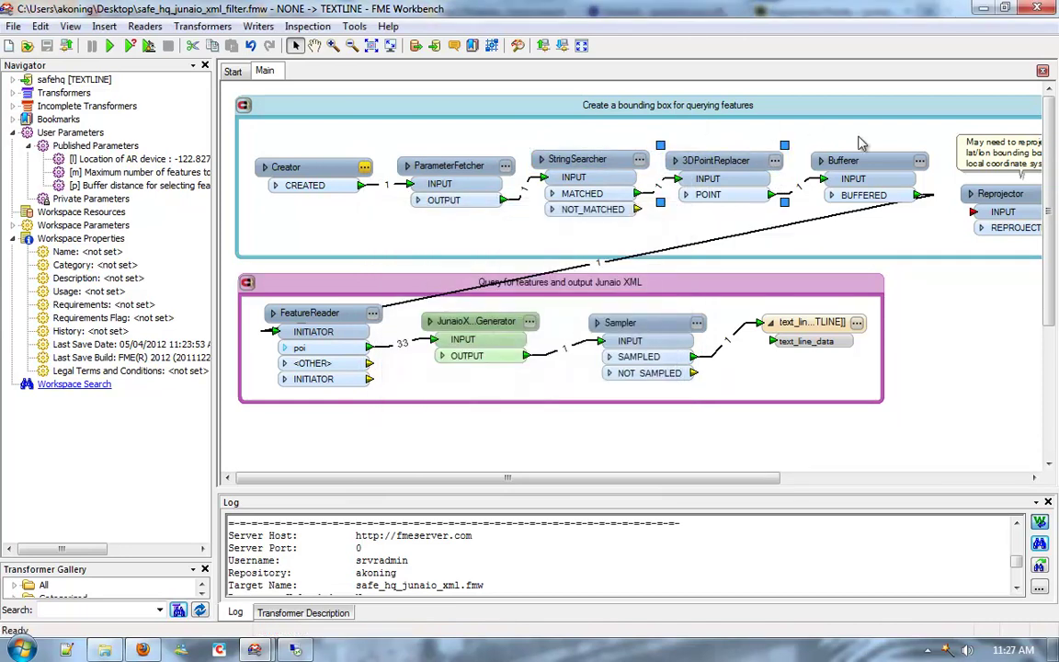
pyautogui.doubleClick(832, 158)
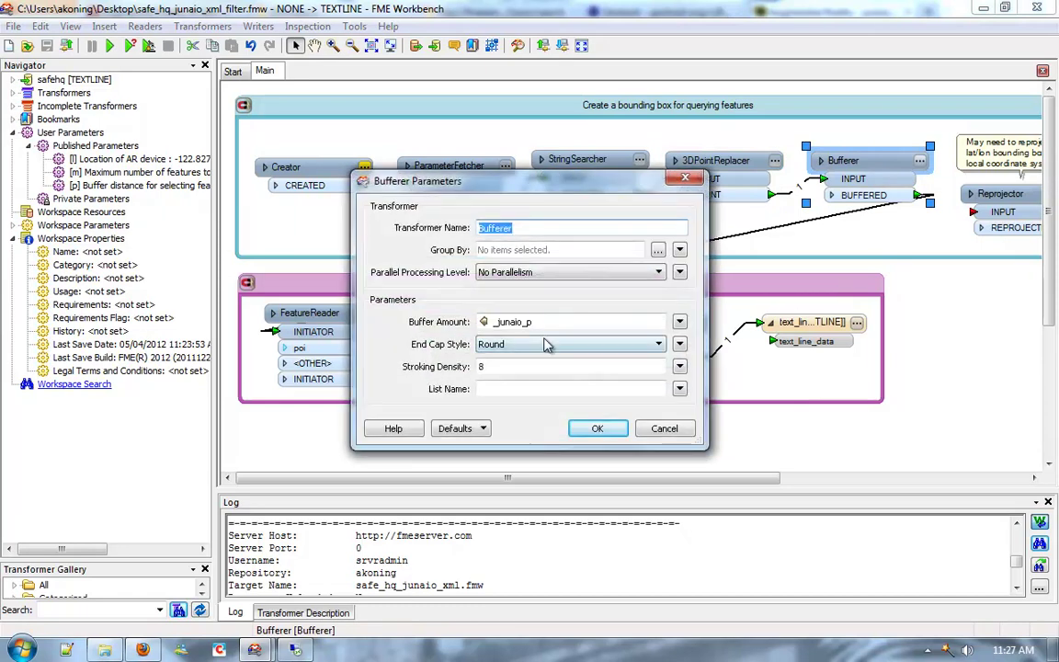
pyautogui.click(662, 429)
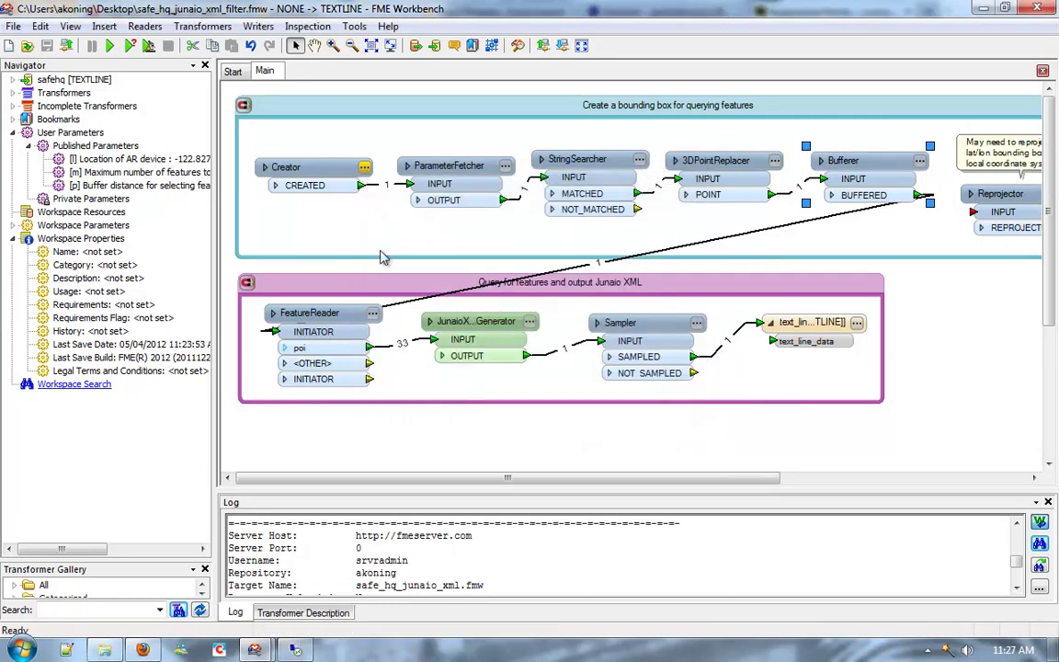
# - Select the FeatureReader transformer that queries the poi features
pyautogui.click(311, 316)
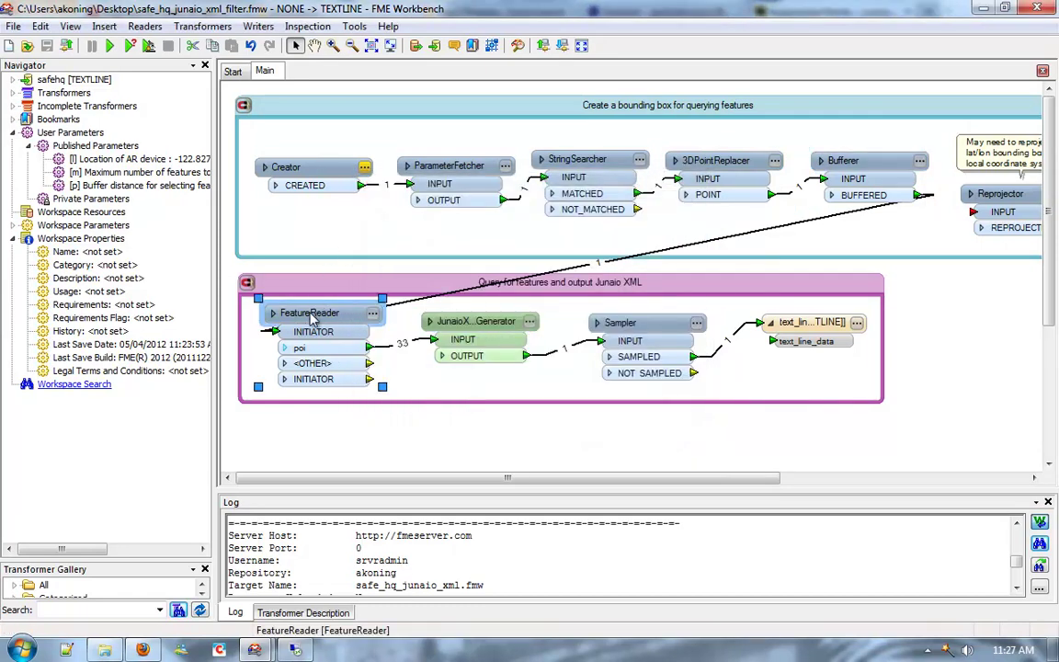